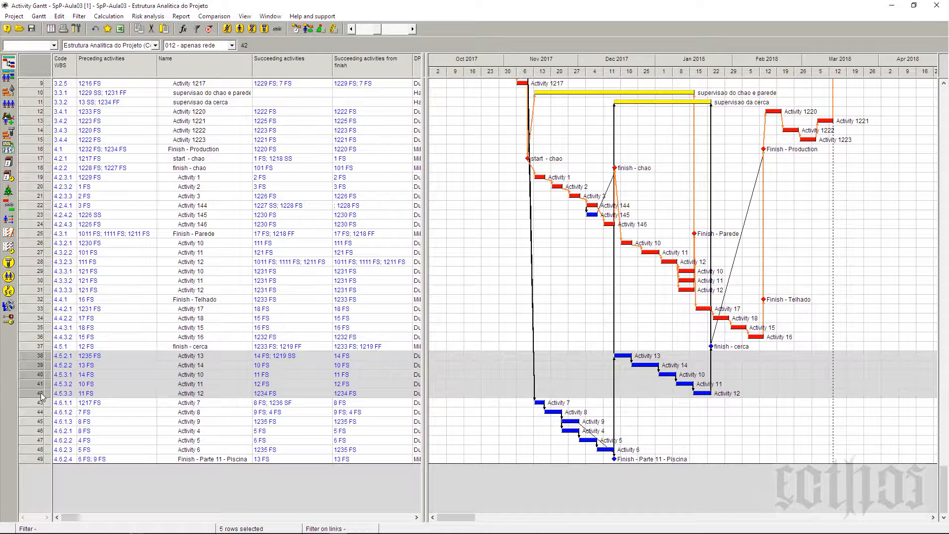
Step: Filter the activity table to show only the selected rows, Activity 13 through Activity 12 under WBS 4.5.2 and 4.5.3
{"action": "left_click", "coordinate": [79, 17]}
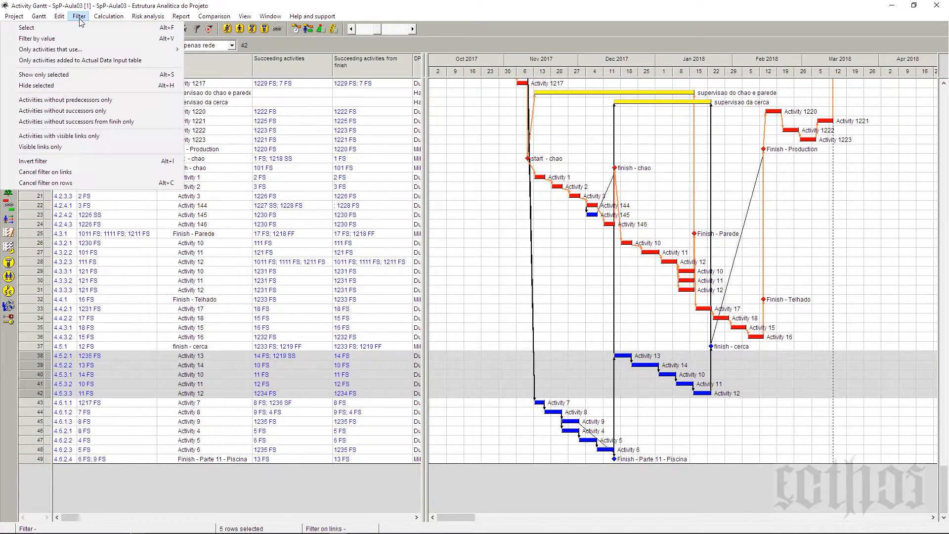
{"action": "left_click", "coordinate": [82, 75]}
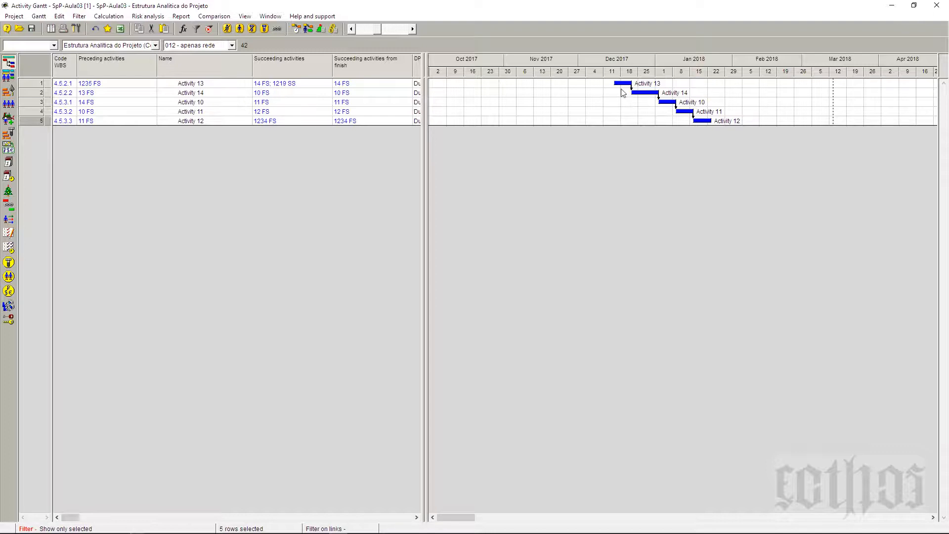
Step: Give the Finish-Start link from Activity 13 to Activity 14 a time lag of 3 days, and close the link list
{"action": "mouse_move", "coordinate": [624, 87]}
{"action": "left_click_drag", "start_coordinate": [623, 87], "coordinate": [647, 96]}
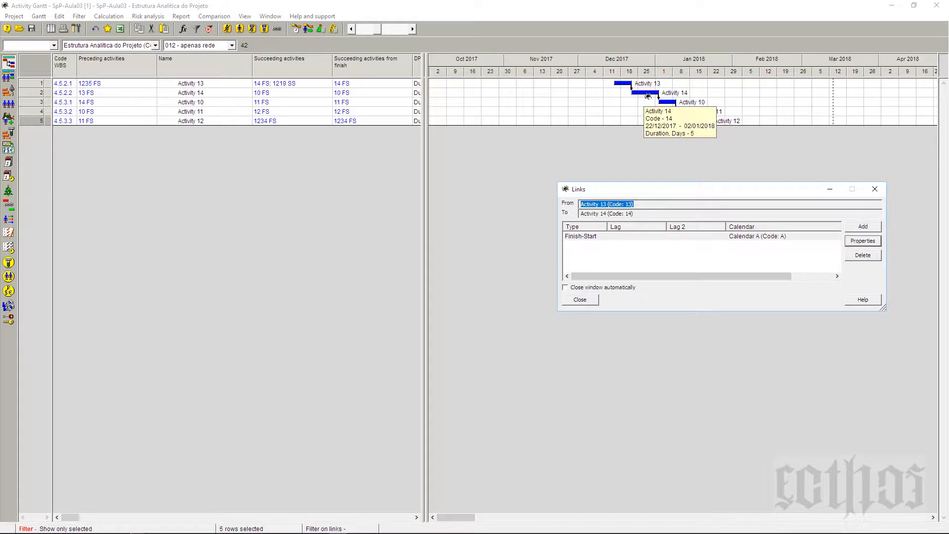
{"action": "left_click_drag", "start_coordinate": [674, 192], "coordinate": [624, 182]}
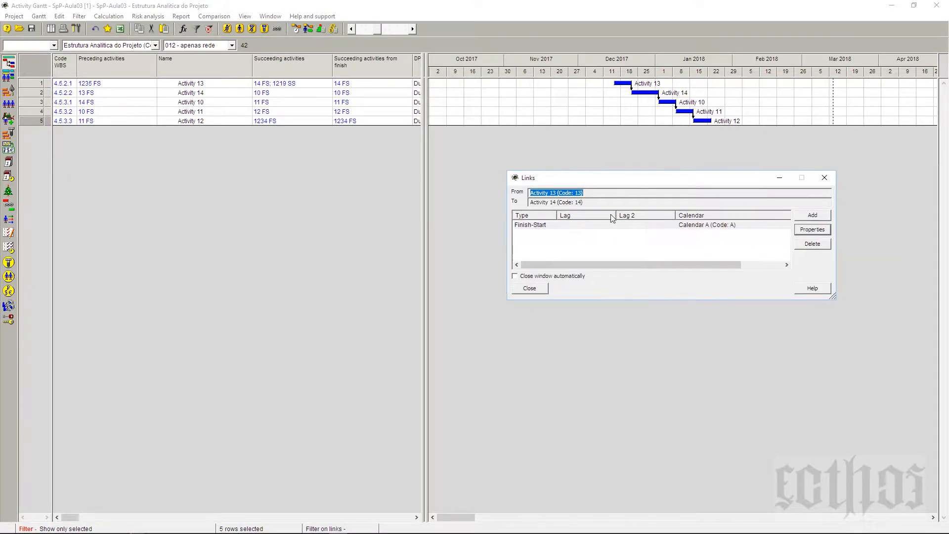
{"action": "left_click", "coordinate": [536, 228]}
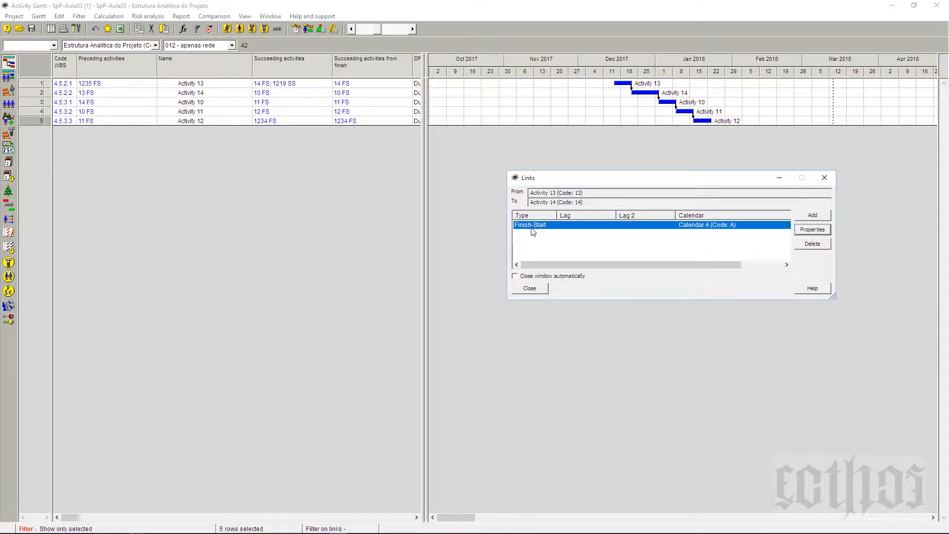
{"action": "left_click", "coordinate": [824, 232]}
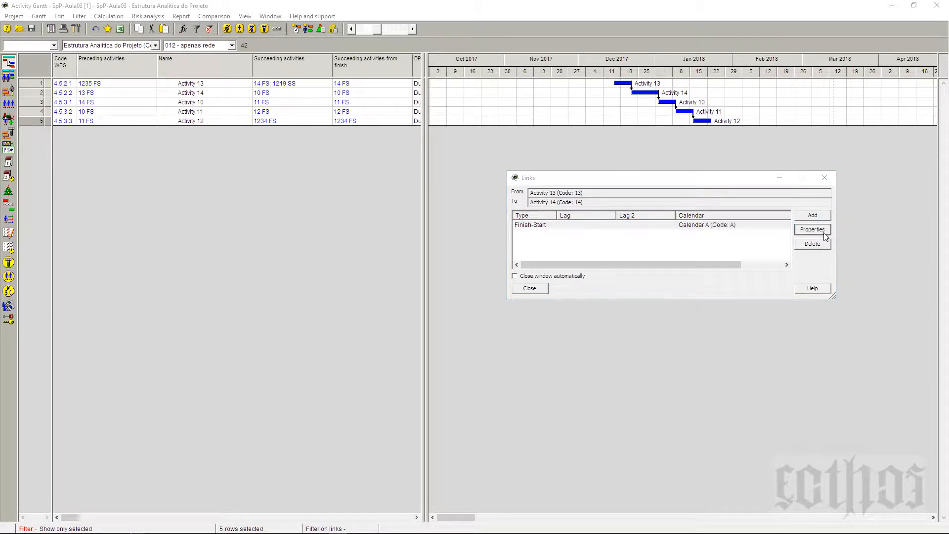
{"action": "left_click_drag", "start_coordinate": [813, 63], "coordinate": [598, 144]}
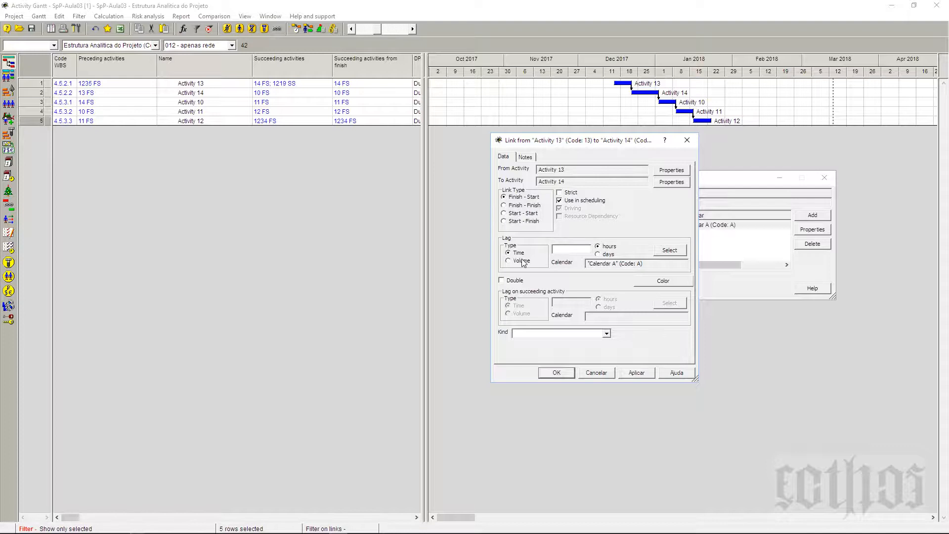
{"action": "left_click", "coordinate": [608, 254]}
{"action": "left_click", "coordinate": [583, 250]}
{"action": "type", "text": "3"}
{"action": "left_click", "coordinate": [642, 373]}
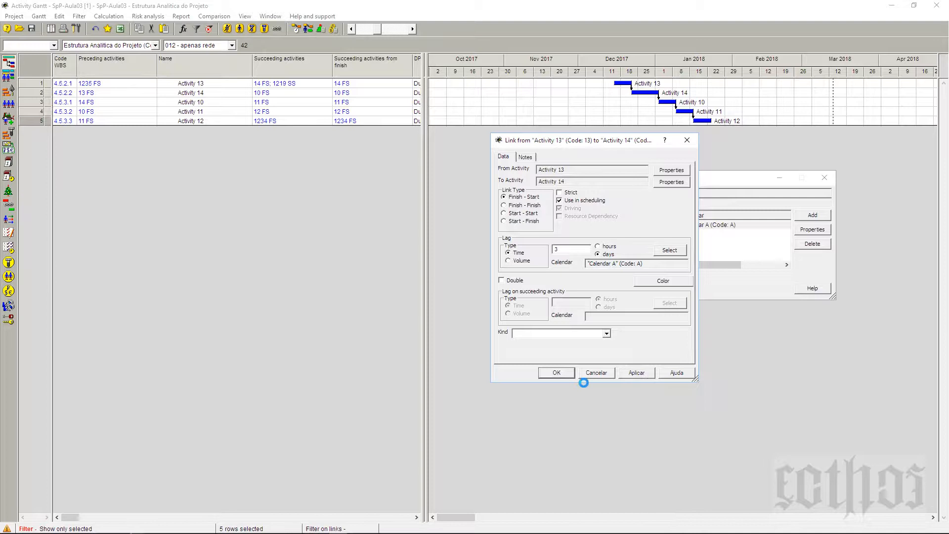
{"action": "left_click", "coordinate": [557, 373]}
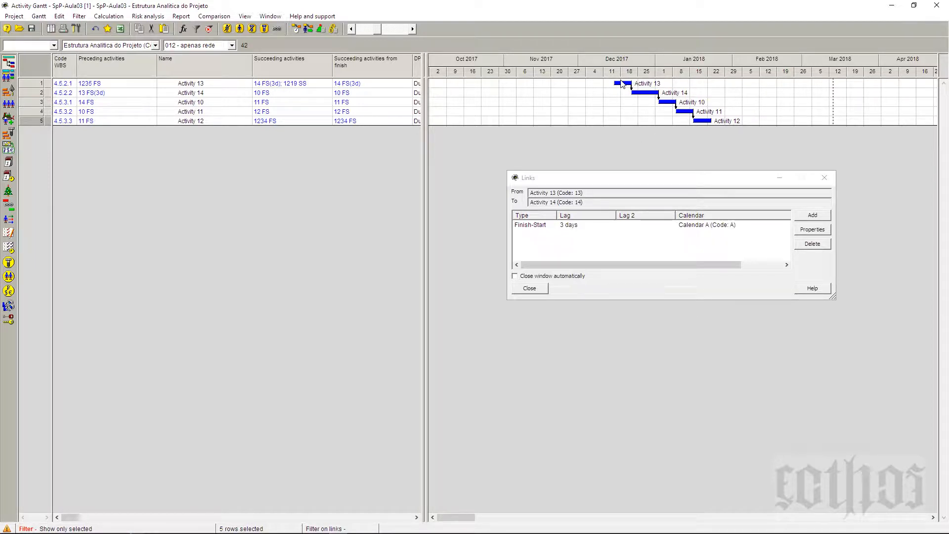
{"action": "mouse_move", "coordinate": [632, 88]}
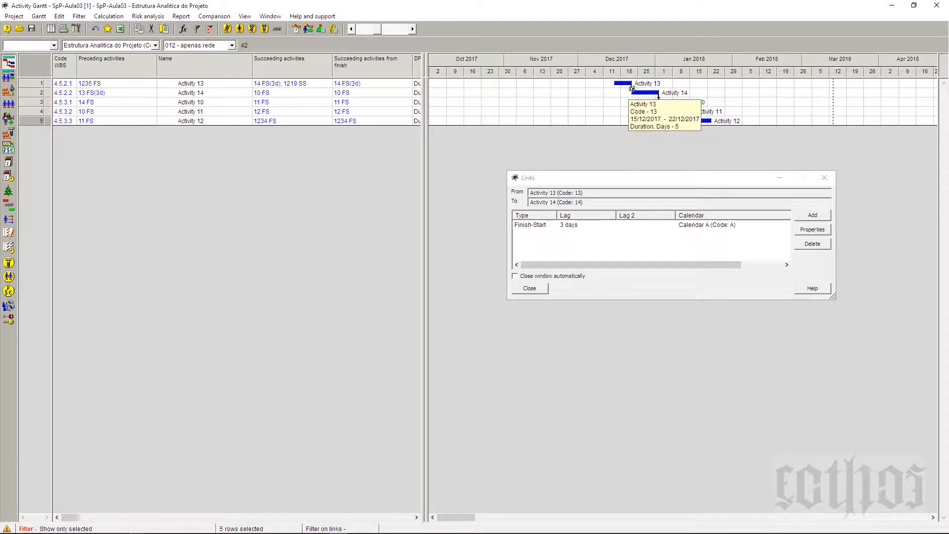
{"action": "left_click", "coordinate": [534, 288]}
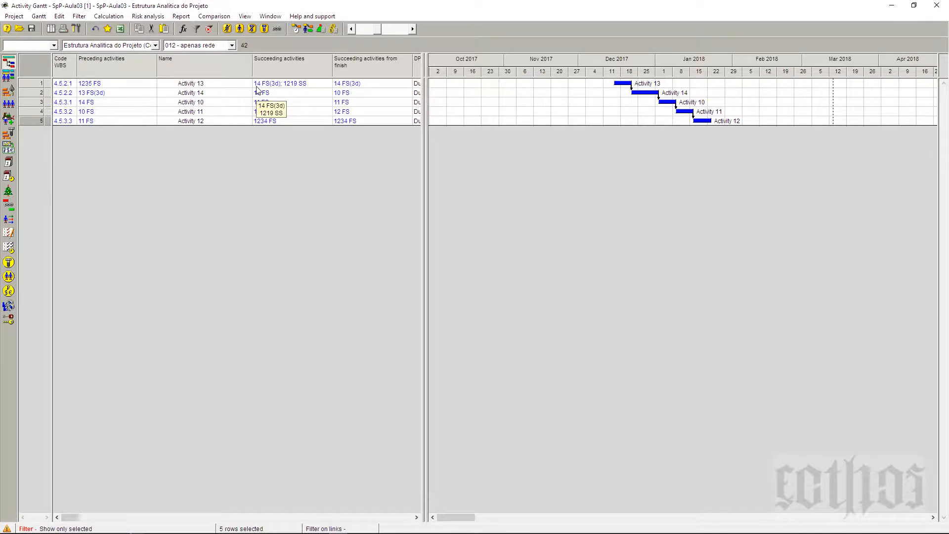
{"action": "left_click", "coordinate": [211, 96]}
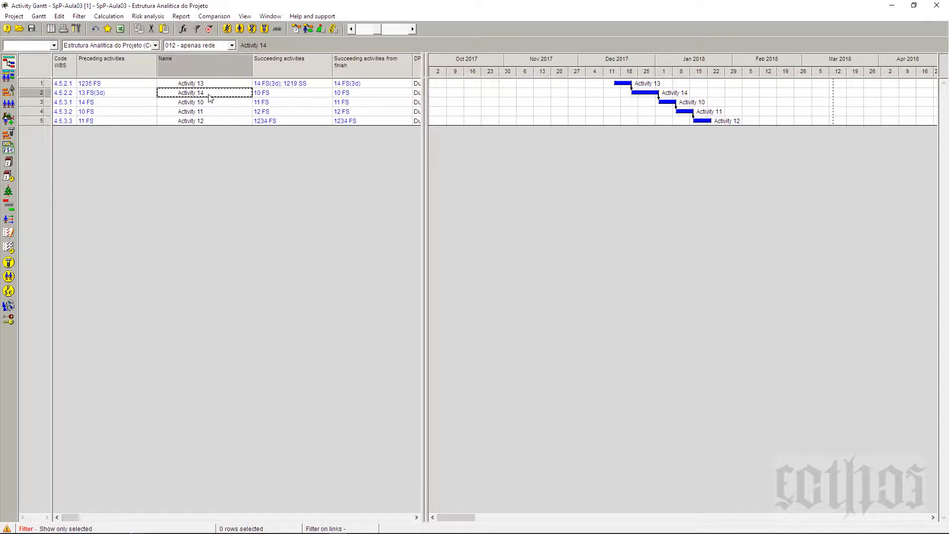
{"action": "left_click", "coordinate": [143, 97]}
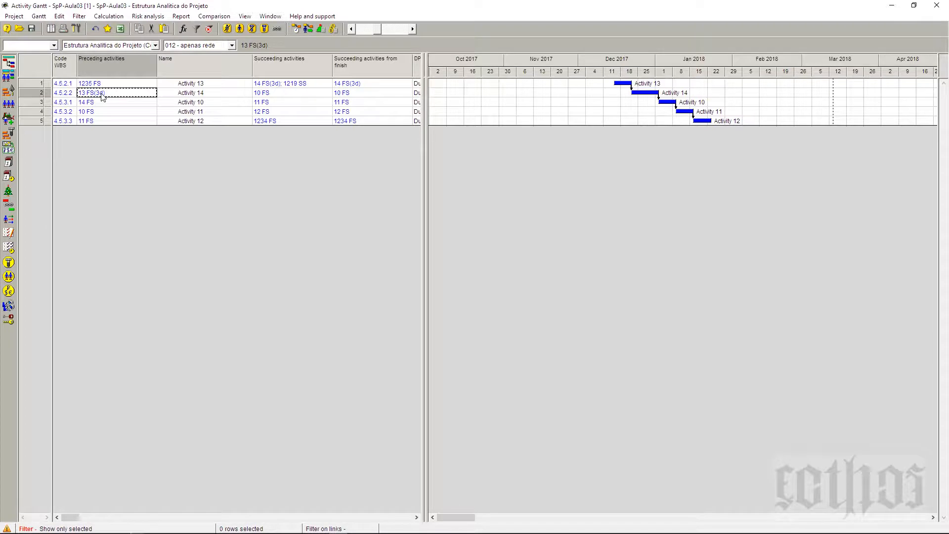
{"action": "left_click", "coordinate": [176, 95]}
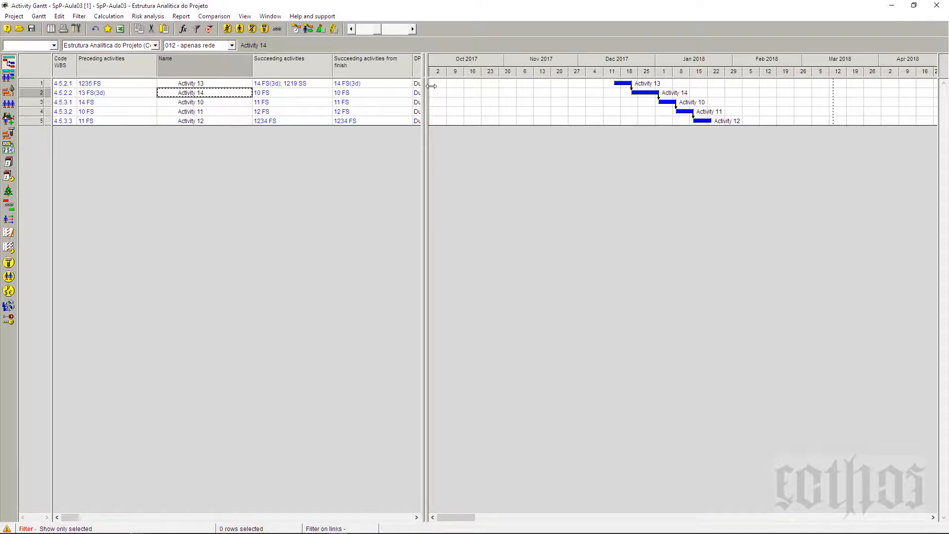
Step: Open a second table pane beside the Gantt chart and show the Volume [Remaining] and Unit of volume fields in it, with volume first
{"action": "left_click_drag", "start_coordinate": [433, 87], "coordinate": [518, 87]}
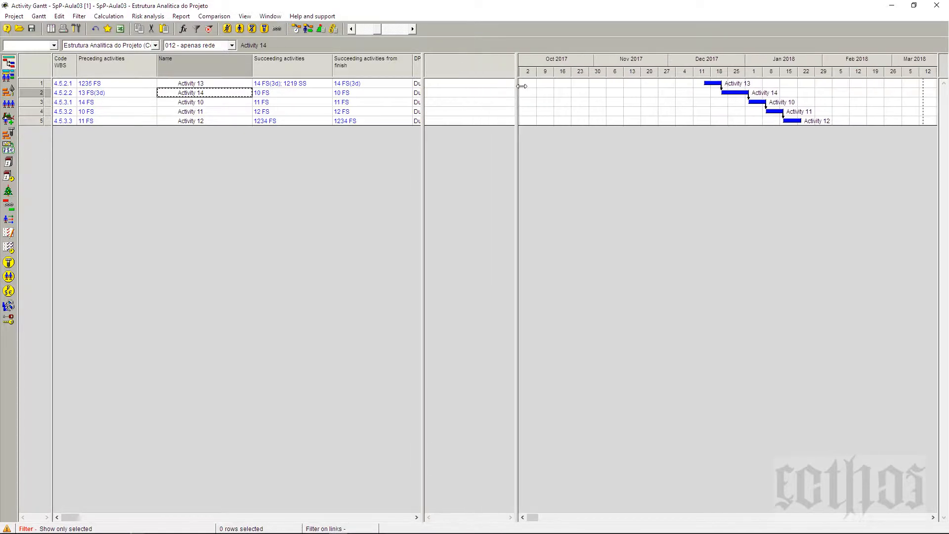
{"action": "left_click_drag", "start_coordinate": [428, 92], "coordinate": [447, 94]}
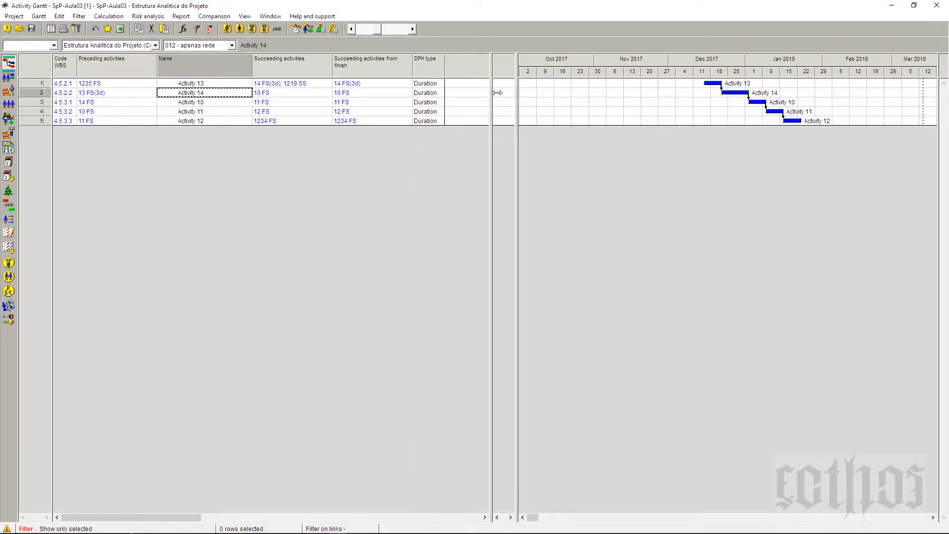
{"action": "right_click", "coordinate": [477, 67]}
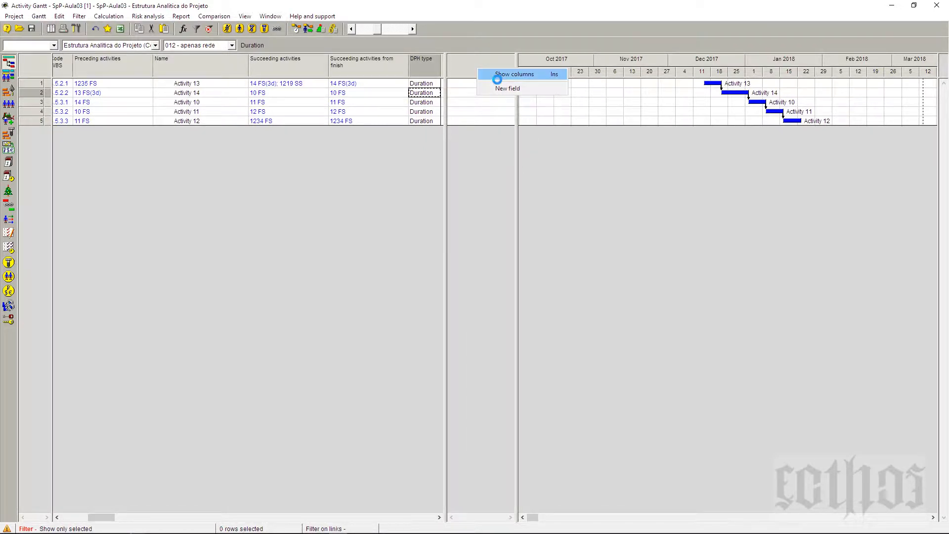
{"action": "left_click", "coordinate": [497, 78]}
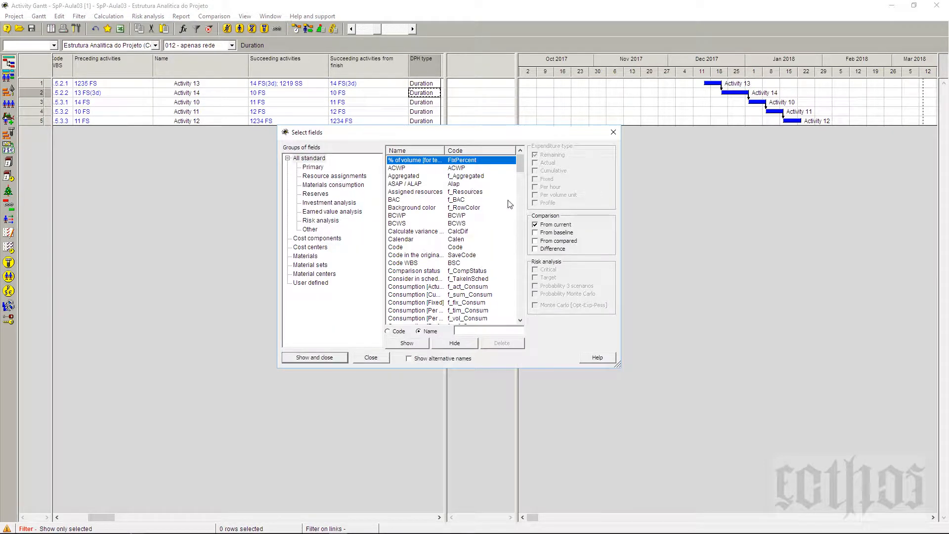
{"action": "left_click_drag", "start_coordinate": [519, 165], "coordinate": [517, 318]}
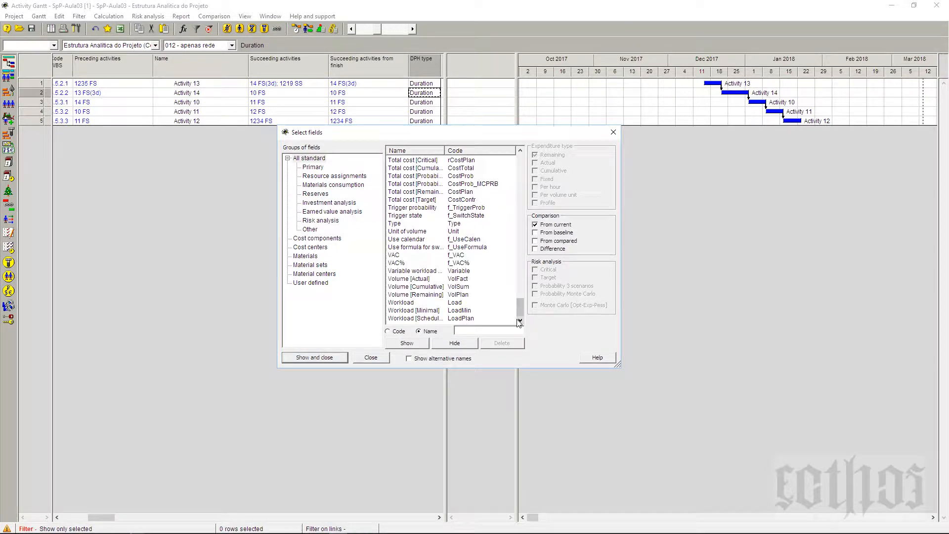
{"action": "left_click", "coordinate": [406, 295]}
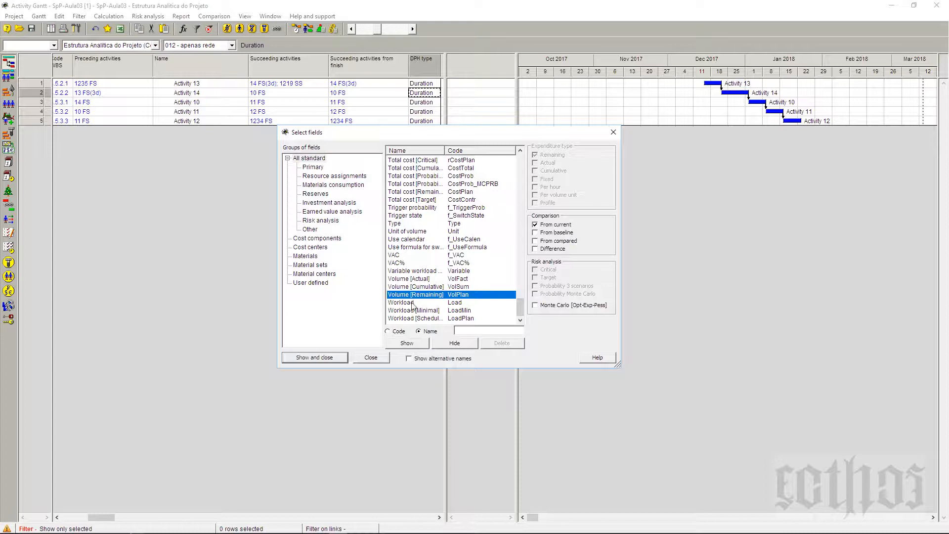
{"action": "left_click", "coordinate": [417, 231], "text": "ctrl"}
{"action": "left_click", "coordinate": [322, 358]}
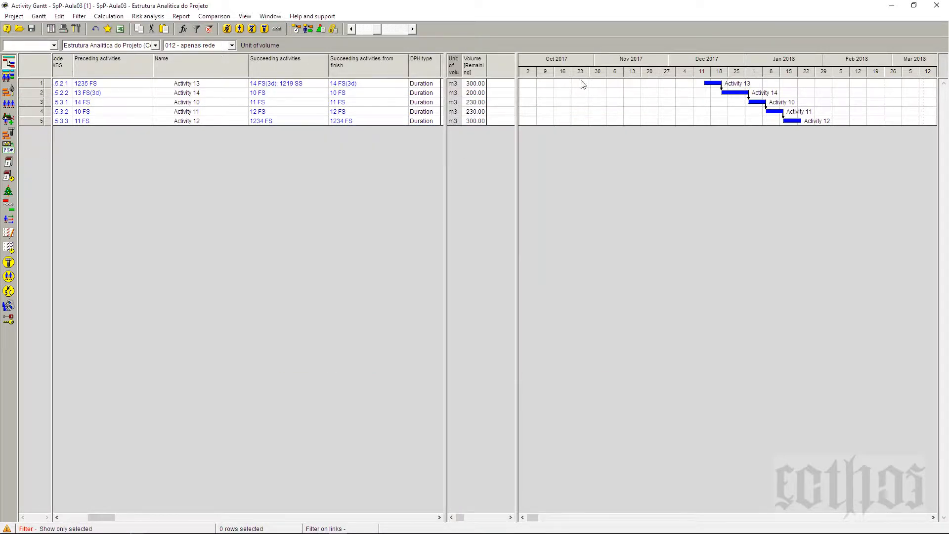
{"action": "left_click_drag", "start_coordinate": [498, 68], "coordinate": [497, 87]}
{"action": "left_click", "coordinate": [464, 85]}
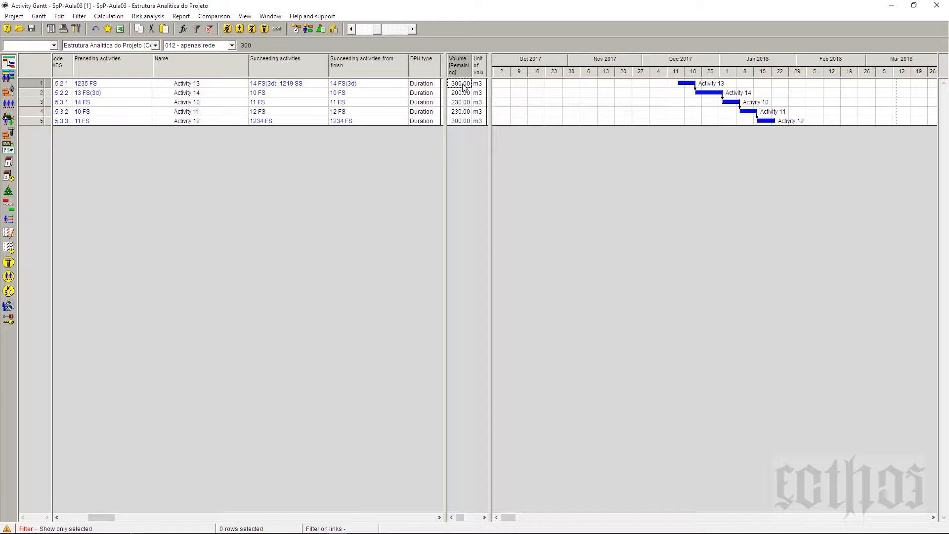
{"action": "left_click", "coordinate": [182, 86]}
{"action": "left_click", "coordinate": [188, 96]}
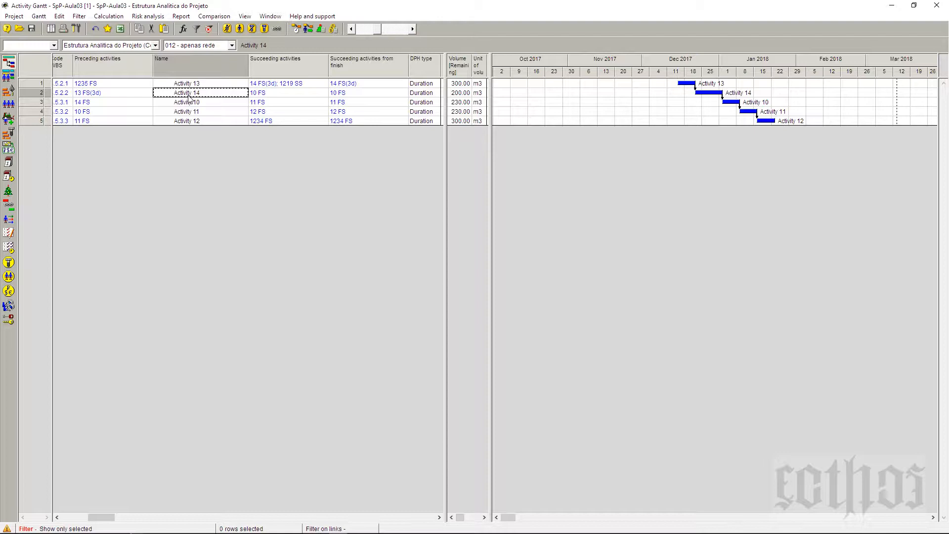
{"action": "left_click", "coordinate": [191, 87]}
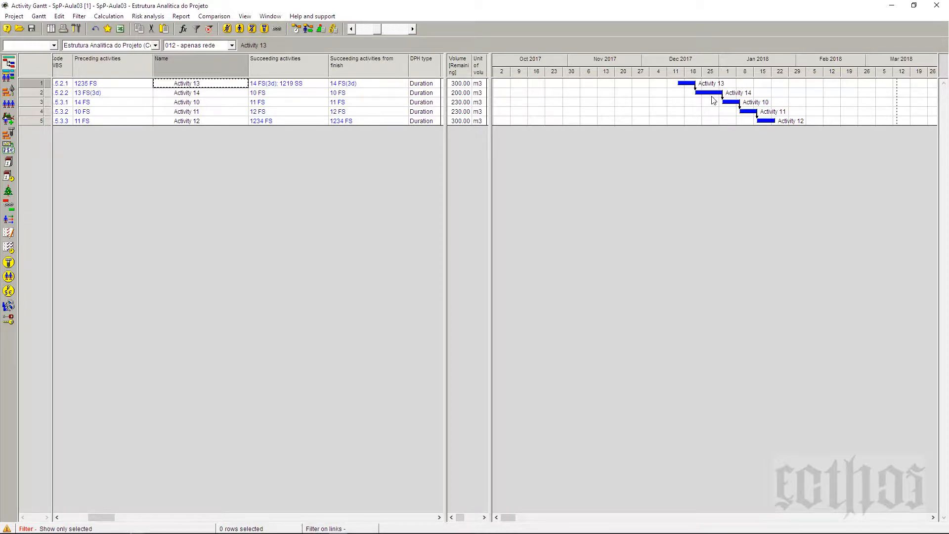
Step: Give the Finish-Start link from Activity 14 to Activity 10 a volume lag of 30 volume units
{"action": "left_click_drag", "start_coordinate": [718, 93], "coordinate": [734, 105]}
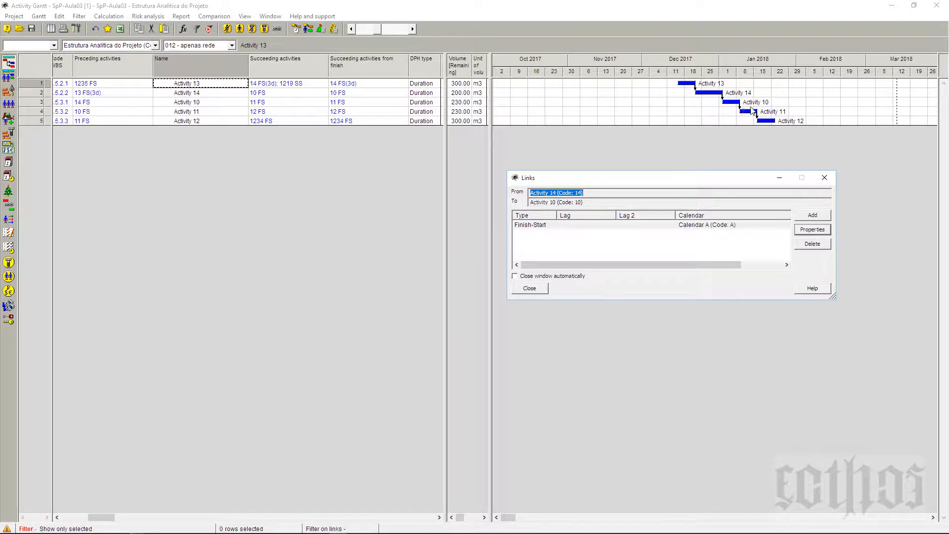
{"action": "left_click", "coordinate": [822, 231]}
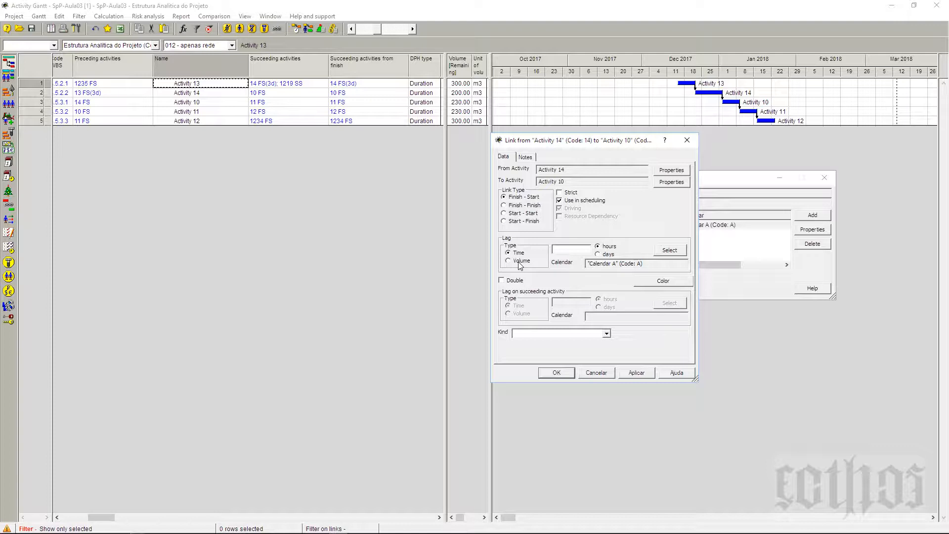
{"action": "left_click", "coordinate": [508, 261]}
{"action": "type", "text": "30"}
{"action": "left_click", "coordinate": [638, 372]}
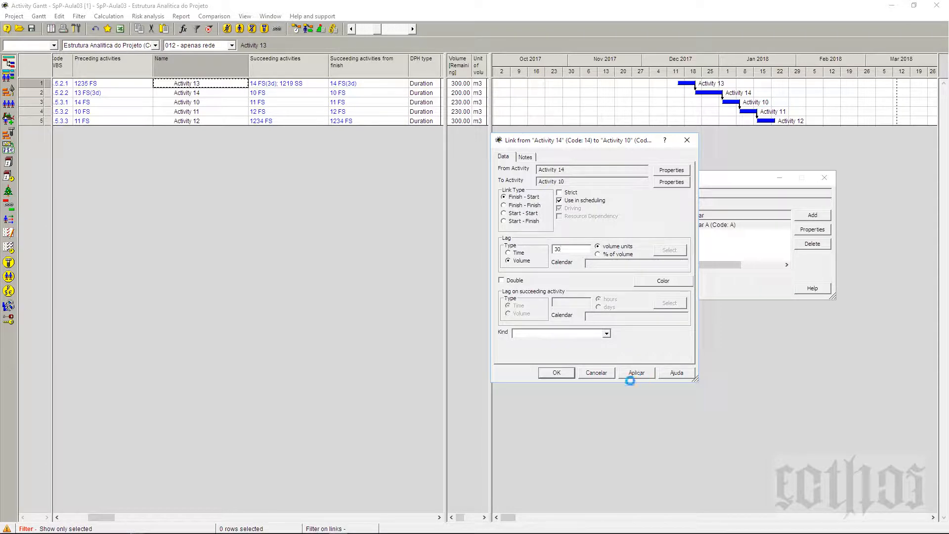
{"action": "left_click", "coordinate": [552, 372]}
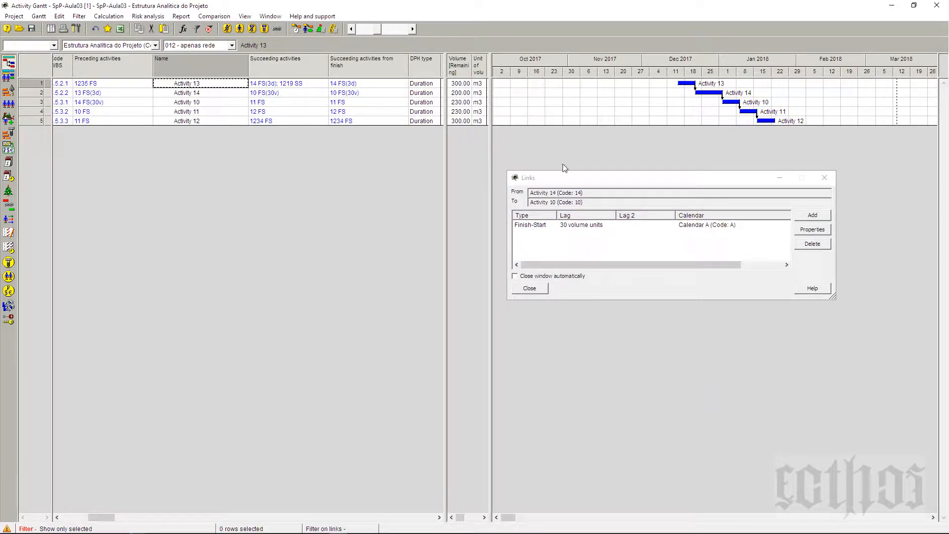
{"action": "left_click", "coordinate": [196, 96]}
{"action": "left_click", "coordinate": [199, 104]}
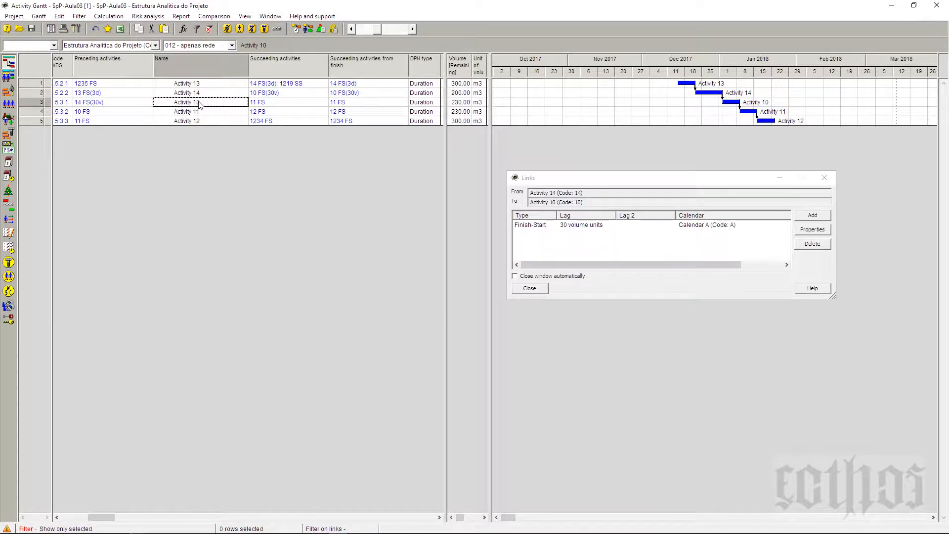
{"action": "left_click", "coordinate": [204, 95]}
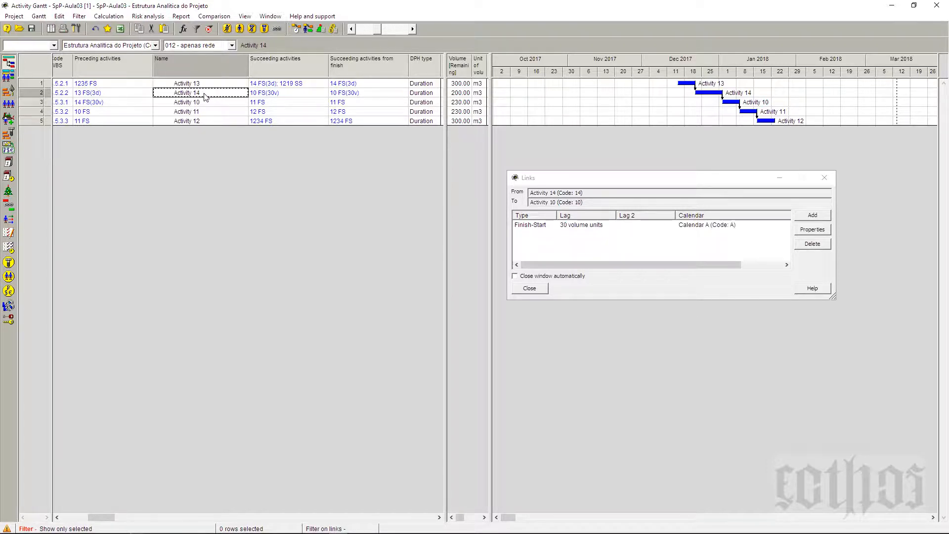
{"action": "left_click", "coordinate": [121, 105]}
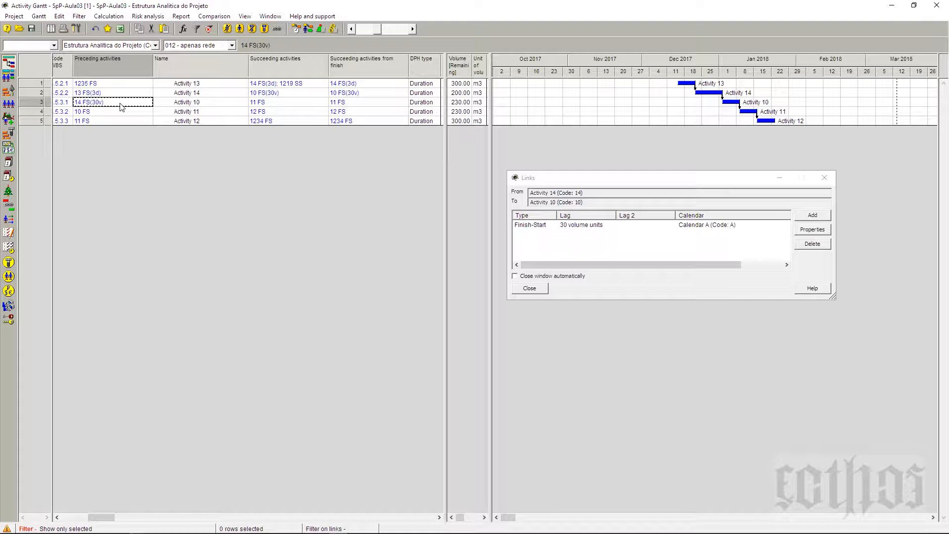
{"action": "left_click", "coordinate": [194, 104]}
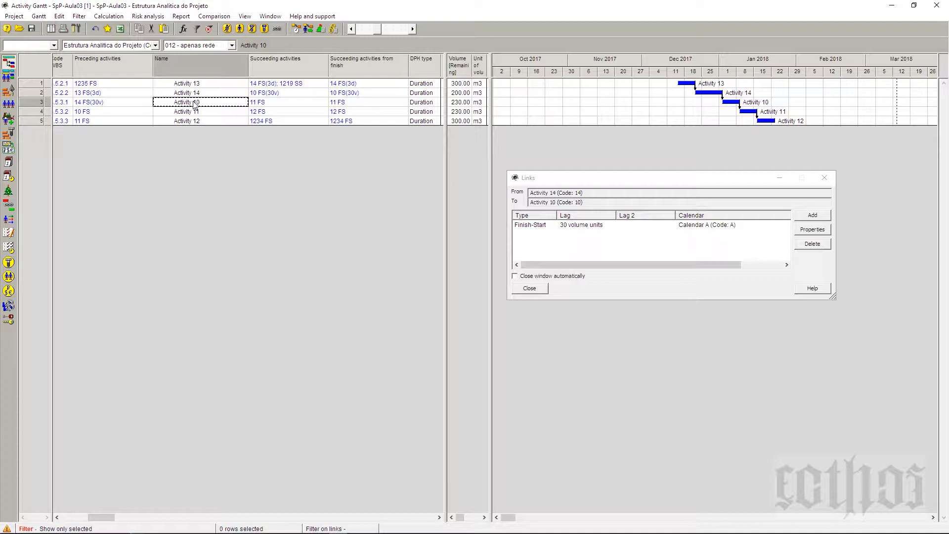
{"action": "left_click", "coordinate": [120, 104]}
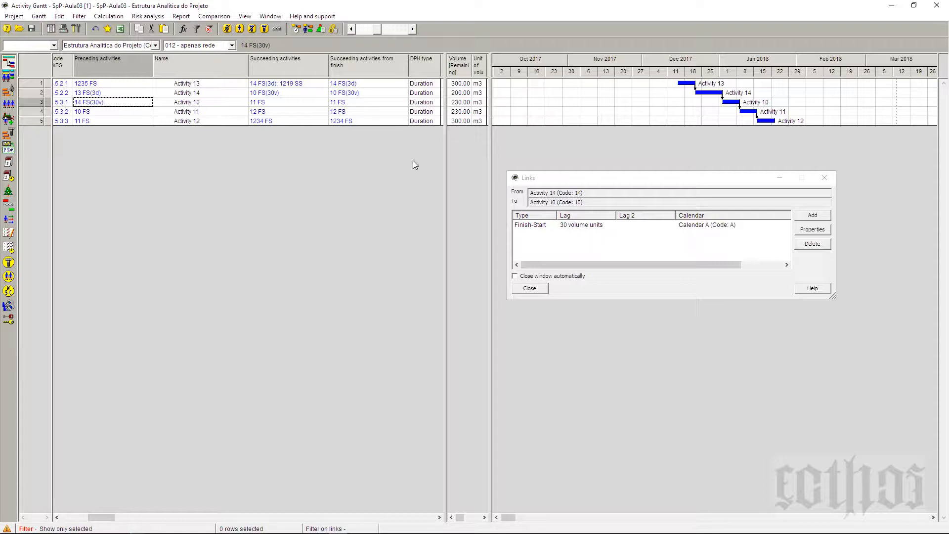
Step: Change the link type between Activity 14 and Activity 10 to Start - Start
{"action": "left_click", "coordinate": [523, 230]}
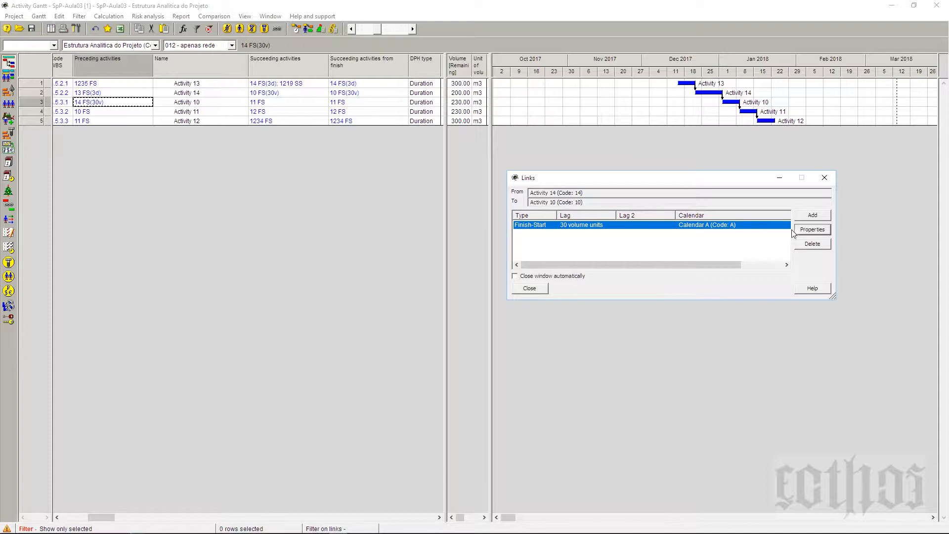
{"action": "left_click", "coordinate": [811, 230]}
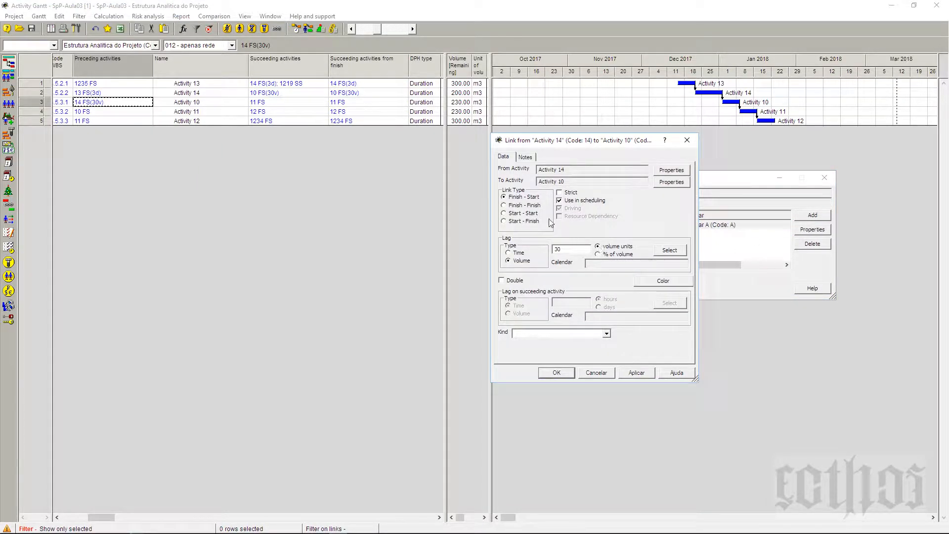
{"action": "left_click", "coordinate": [518, 213]}
{"action": "left_click", "coordinate": [565, 374]}
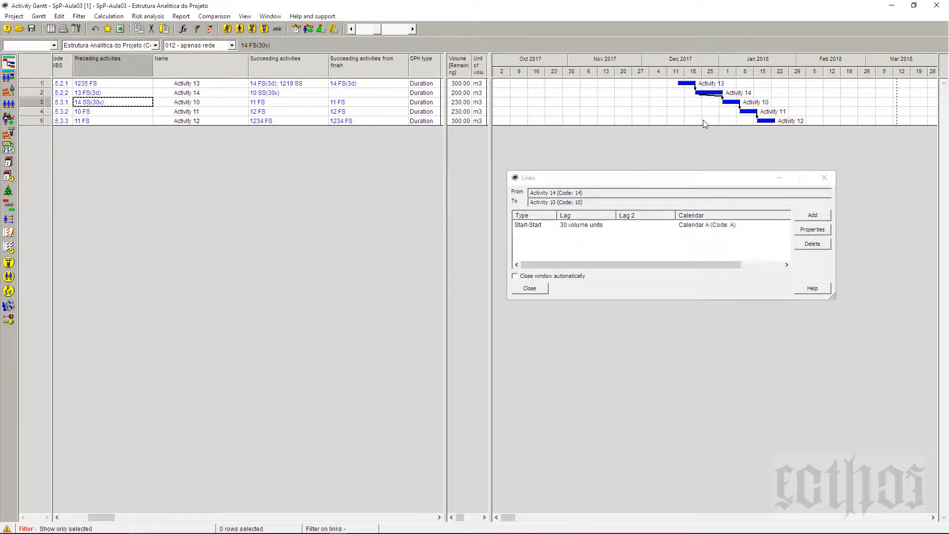
Step: Recalculate the project schedule with the existing scheduling options to apply the Start-Start link from Activity 14 to Activity 10
{"action": "left_click", "coordinate": [297, 30]}
{"action": "left_click", "coordinate": [542, 328]}
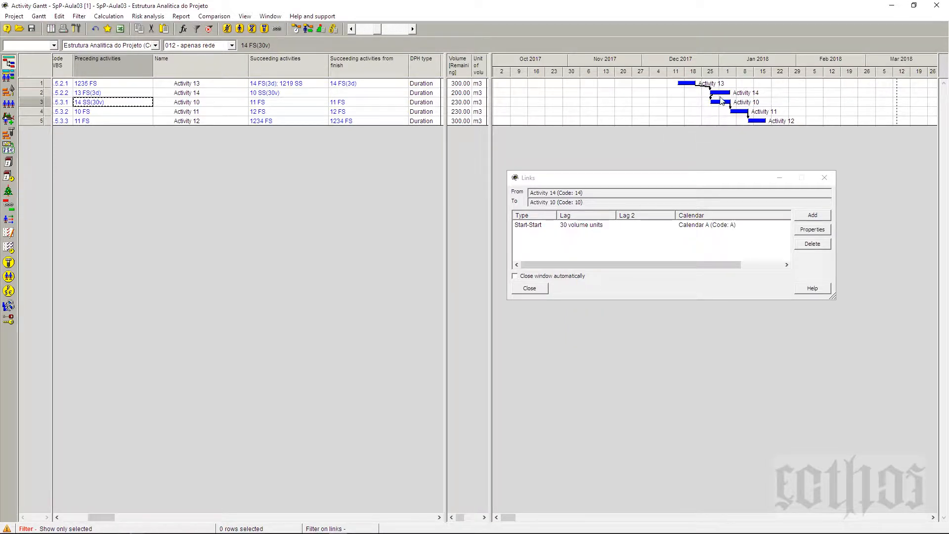
{"action": "mouse_move", "coordinate": [718, 106]}
Step: Compare Activity 14 and Activity 10 in the table, including the link lag between them and Activity 14's remaining volume
{"action": "left_click", "coordinate": [210, 94]}
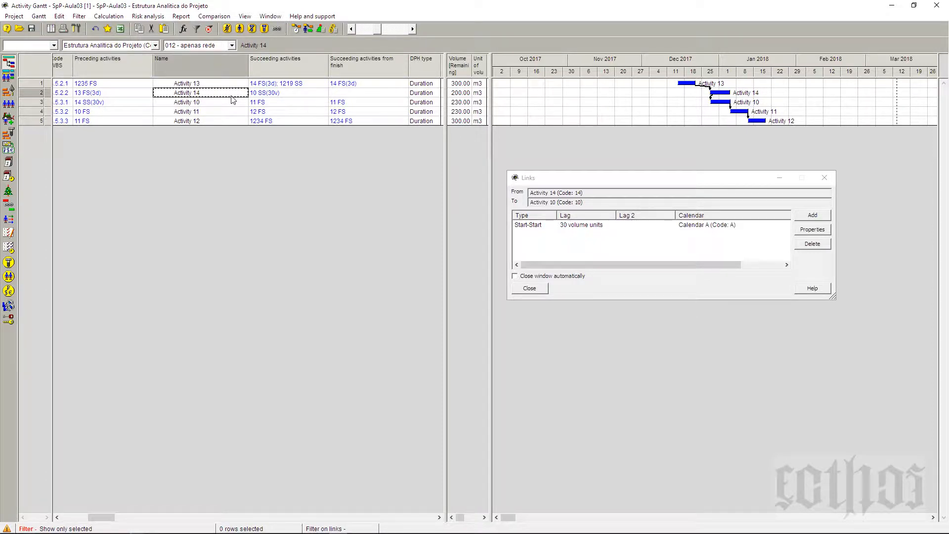
{"action": "left_click", "coordinate": [233, 101]}
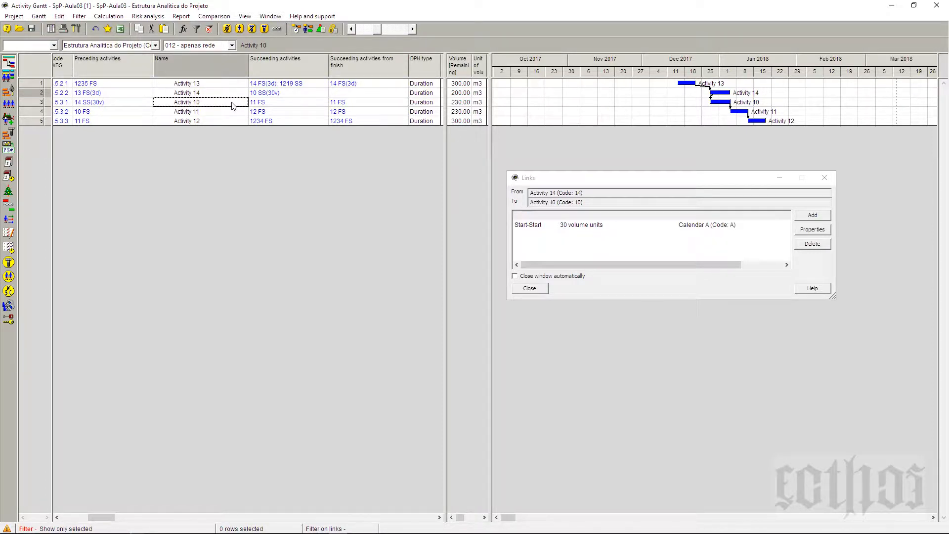
{"action": "left_click", "coordinate": [231, 96]}
{"action": "left_click", "coordinate": [232, 102]}
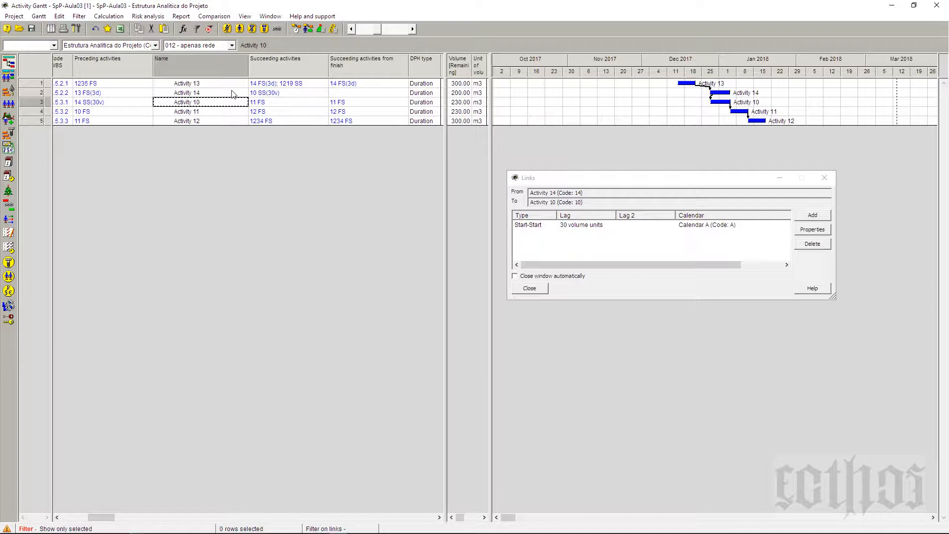
{"action": "left_click", "coordinate": [232, 94]}
{"action": "left_click", "coordinate": [235, 102]}
{"action": "left_click", "coordinate": [129, 102]}
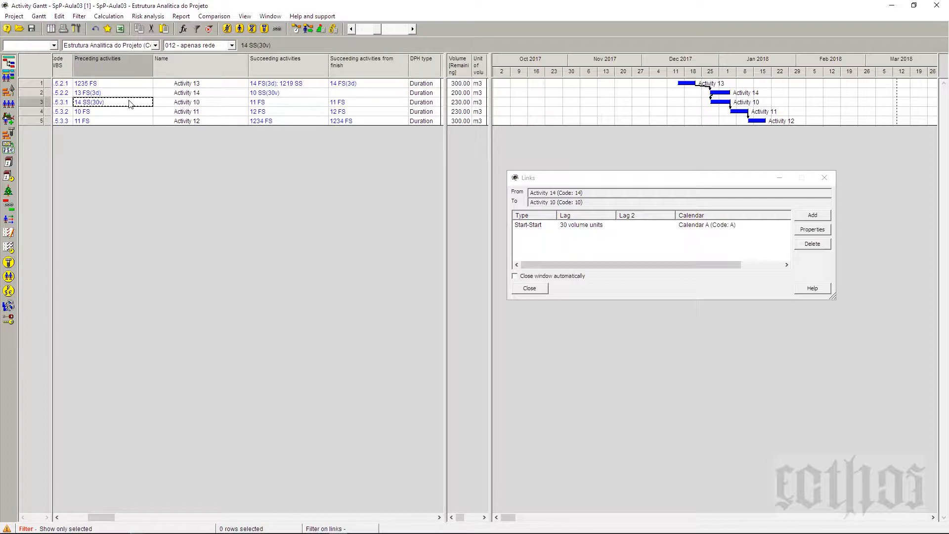
{"action": "left_click", "coordinate": [181, 94]}
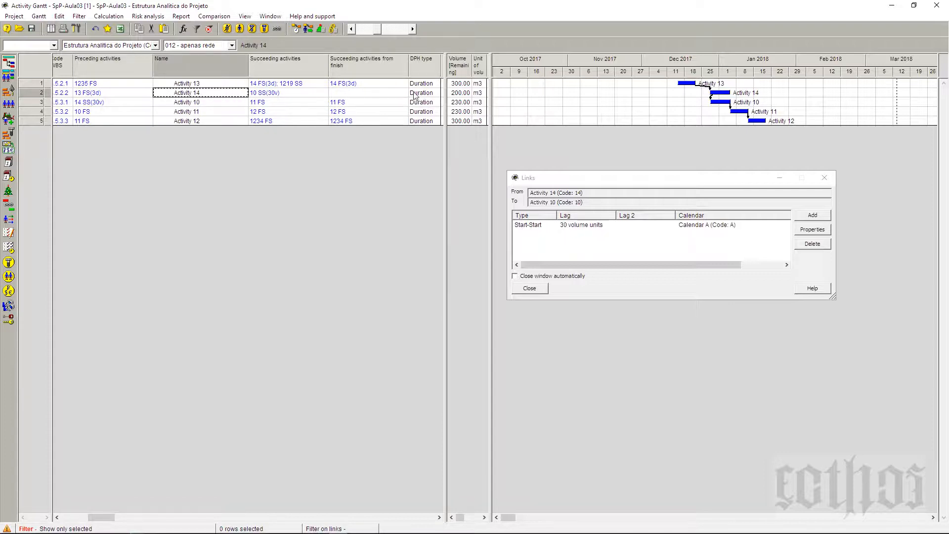
{"action": "left_click", "coordinate": [459, 94]}
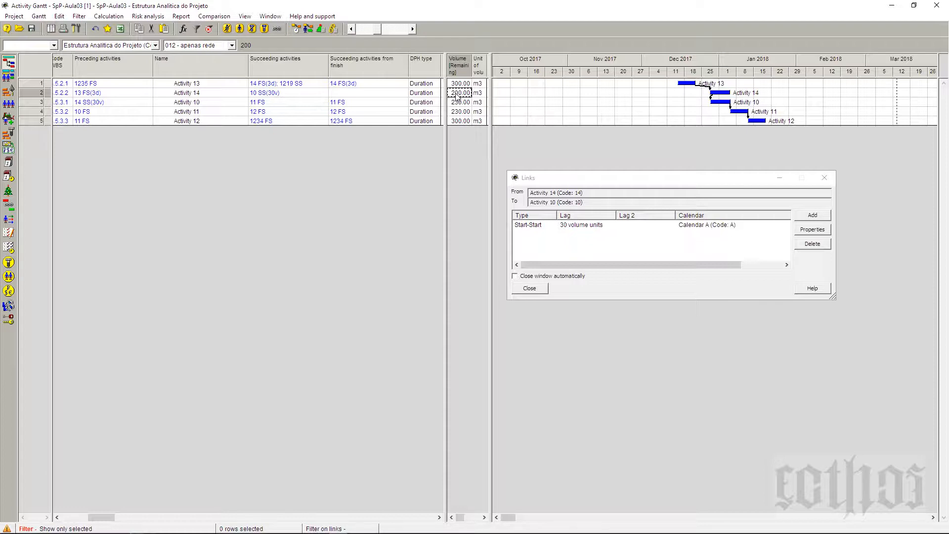
{"action": "left_click", "coordinate": [99, 104]}
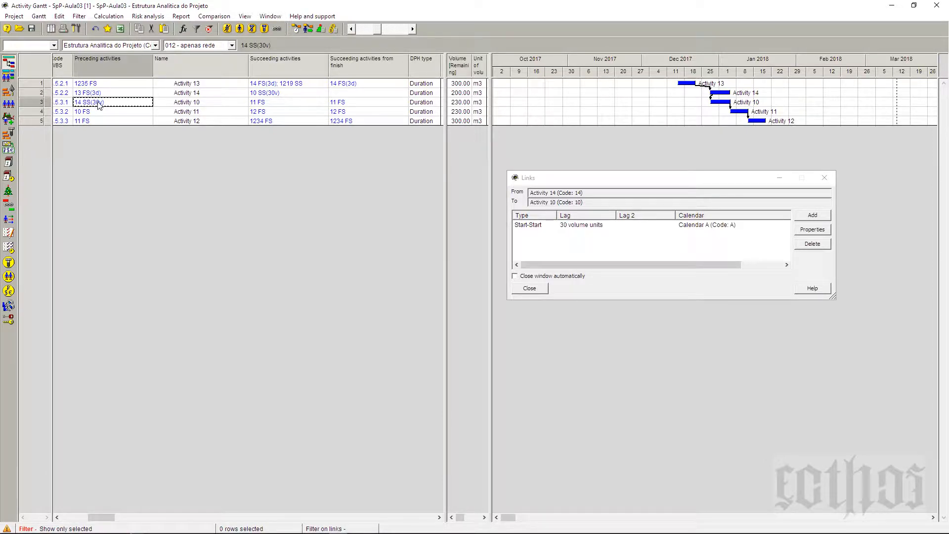
{"action": "left_click", "coordinate": [211, 105]}
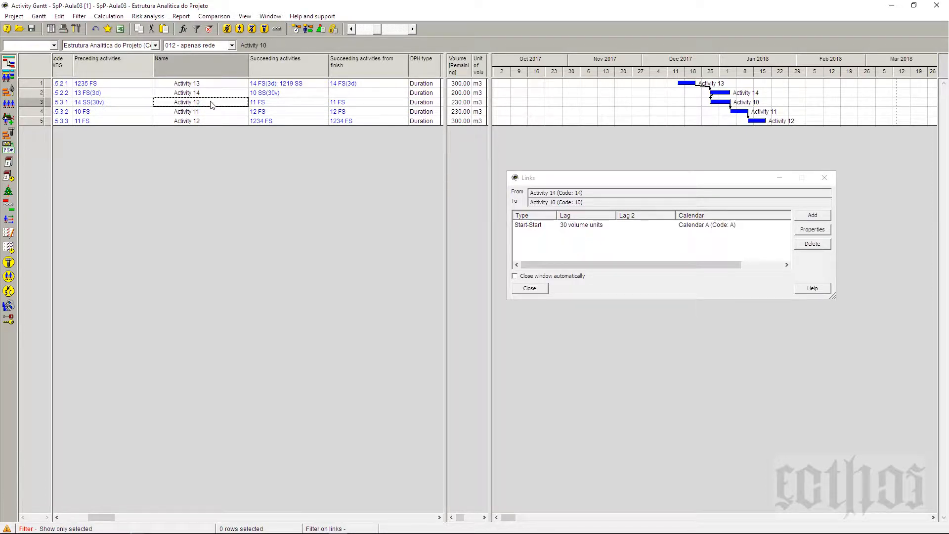
{"action": "left_click", "coordinate": [212, 96]}
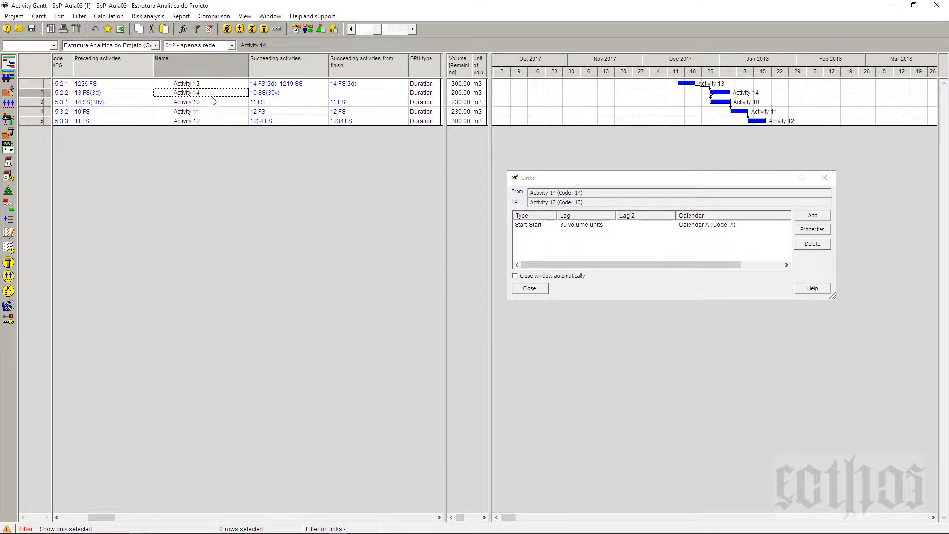
{"action": "left_click", "coordinate": [214, 104]}
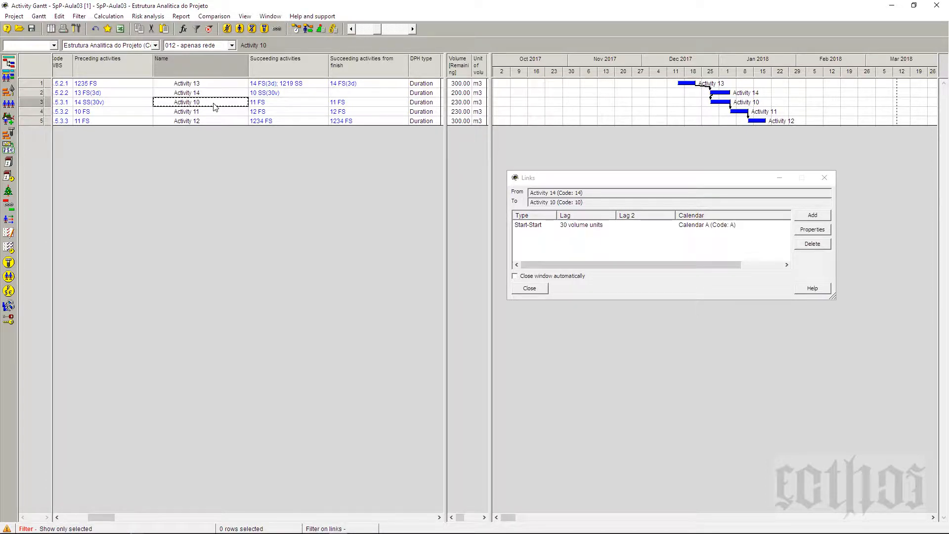
{"action": "left_click", "coordinate": [217, 94]}
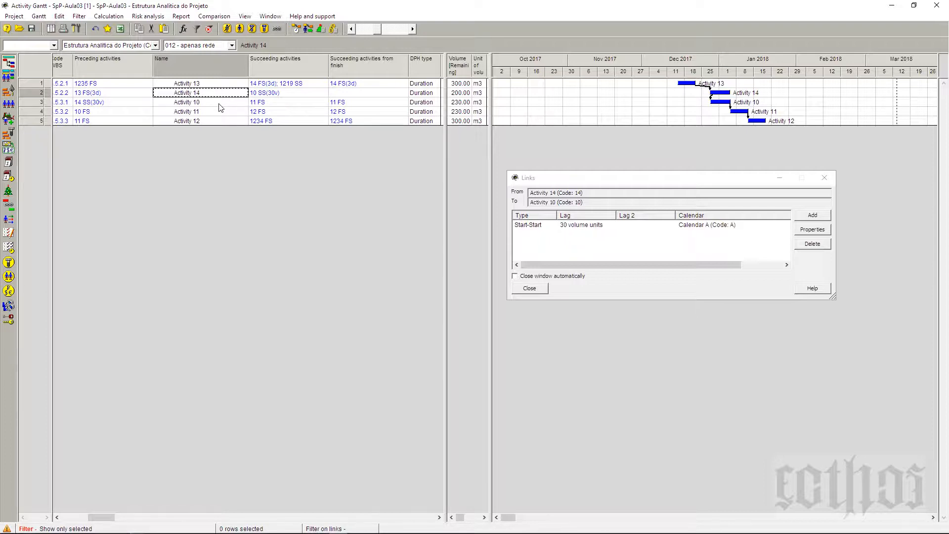
{"action": "left_click", "coordinate": [220, 104]}
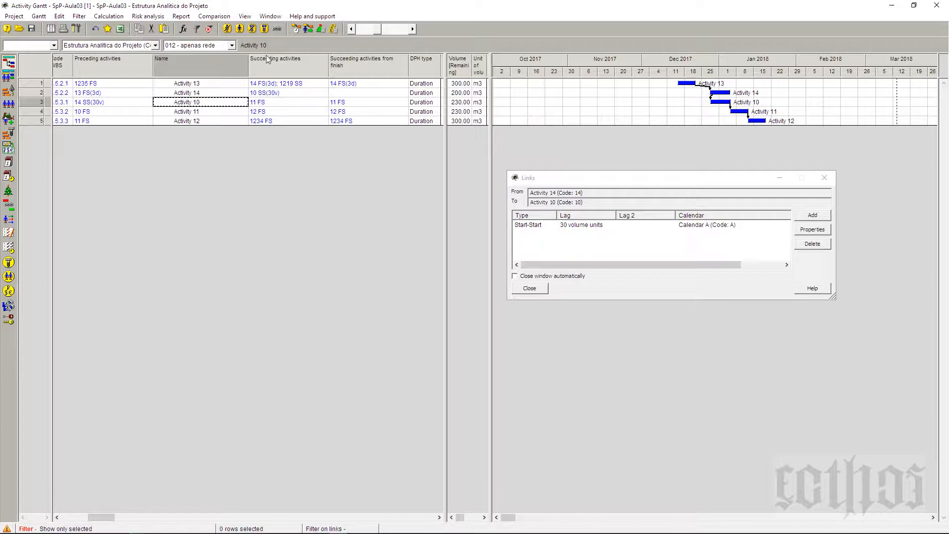
Step: Enlarge the Gantt time scale to single days and examine the bars of Activity 14 and Activity 10 around the turn of the year
{"action": "left_click", "coordinate": [414, 30]}
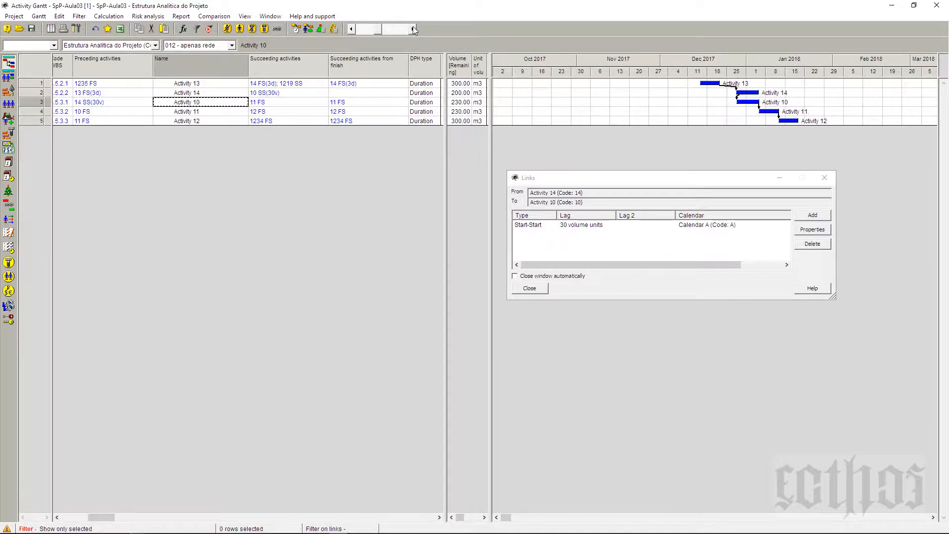
{"action": "left_click", "coordinate": [414, 30]}
{"action": "left_click", "coordinate": [414, 30]}
{"action": "left_click", "coordinate": [414, 30]}
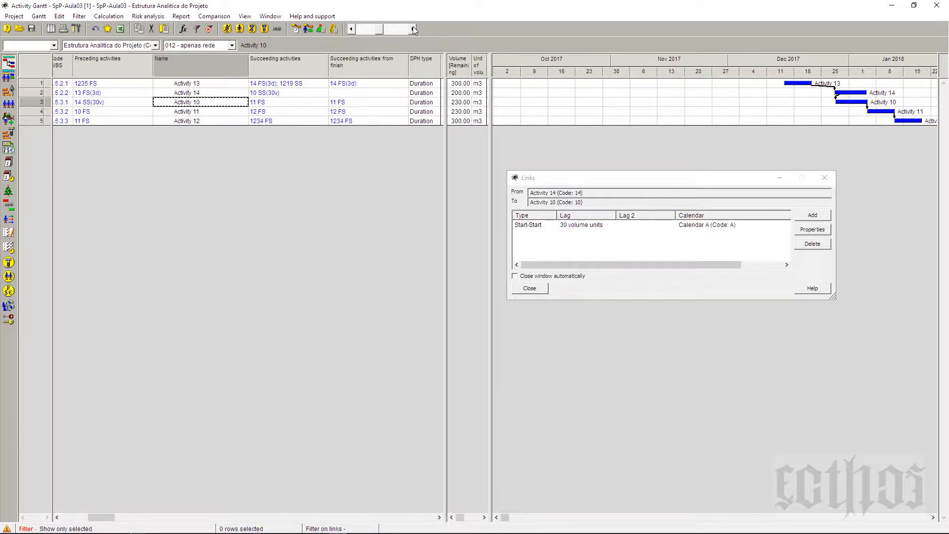
{"action": "left_click", "coordinate": [415, 30]}
{"action": "left_click", "coordinate": [414, 30]}
{"action": "left_click", "coordinate": [414, 30]}
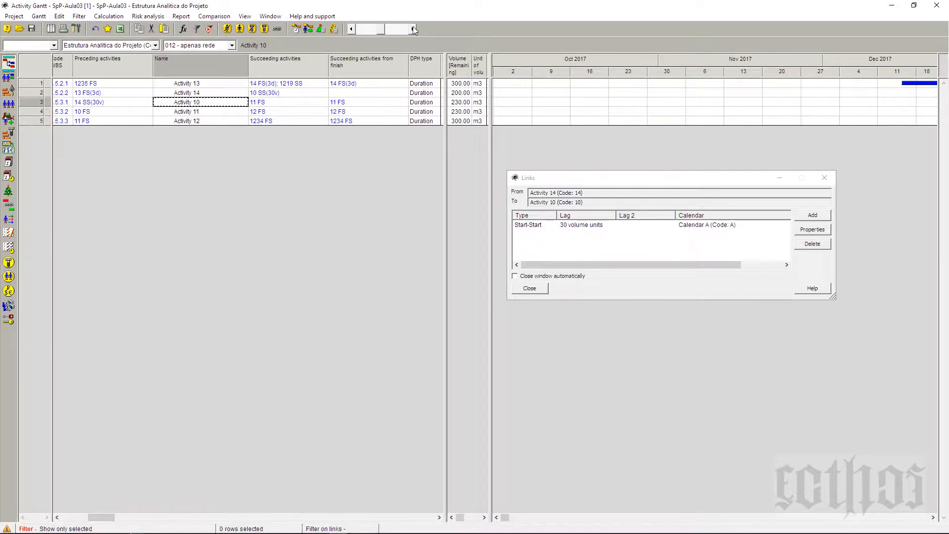
{"action": "left_click", "coordinate": [415, 29]}
{"action": "left_click", "coordinate": [414, 29]}
{"action": "left_click", "coordinate": [415, 30]}
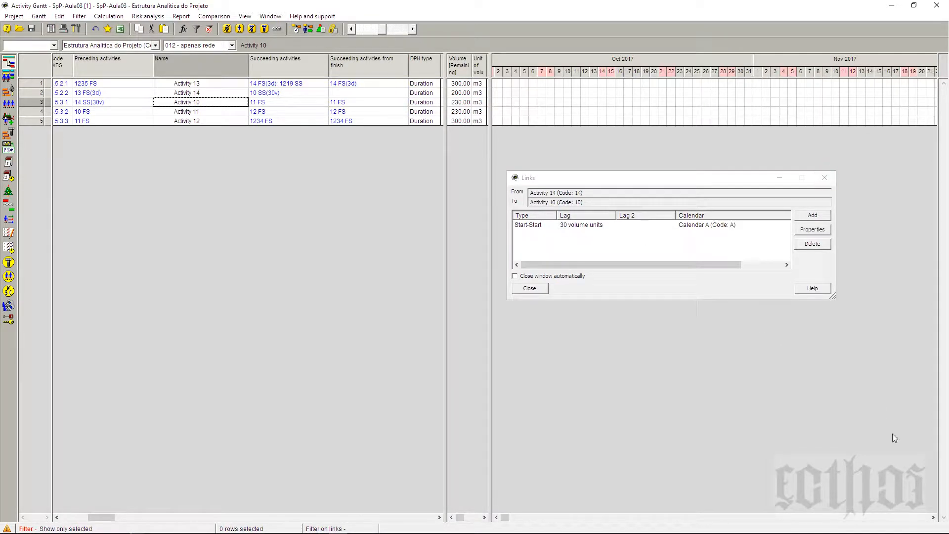
{"action": "left_click", "coordinate": [933, 517]}
{"action": "left_click_drag", "start_coordinate": [933, 517], "coordinate": [933, 517]}
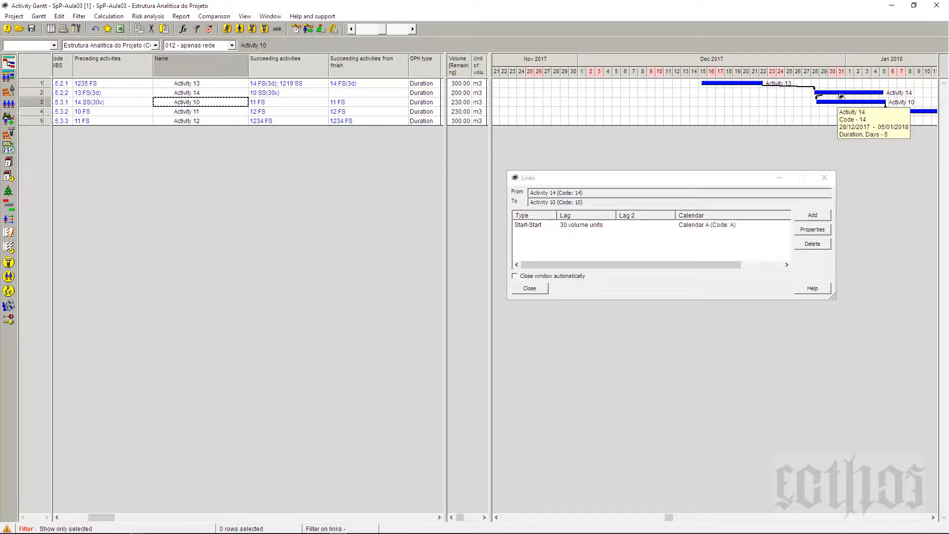
{"action": "mouse_move", "coordinate": [840, 107]}
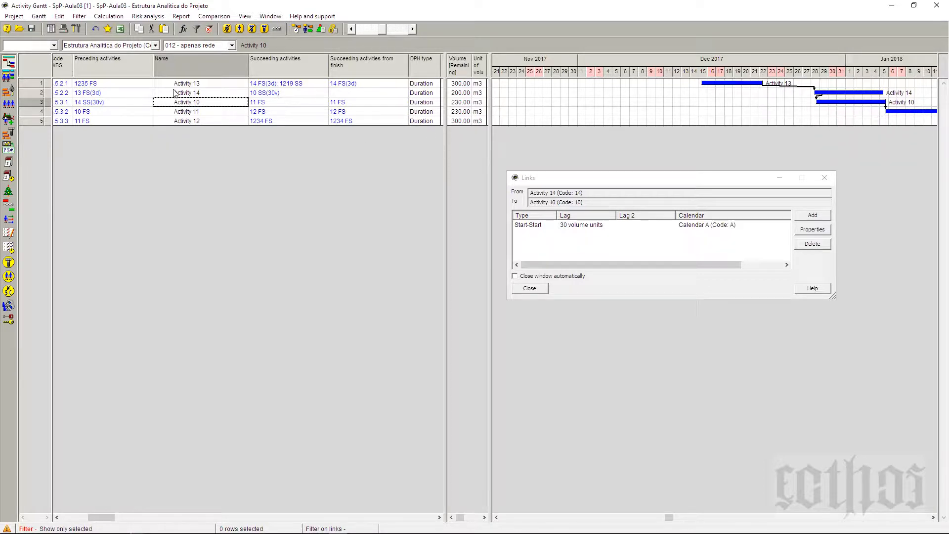
Step: Set the lag of the Start-Start link from Activity 14 to Activity 10 to 100 volume units and recalculate the schedule
{"action": "left_click", "coordinate": [584, 227]}
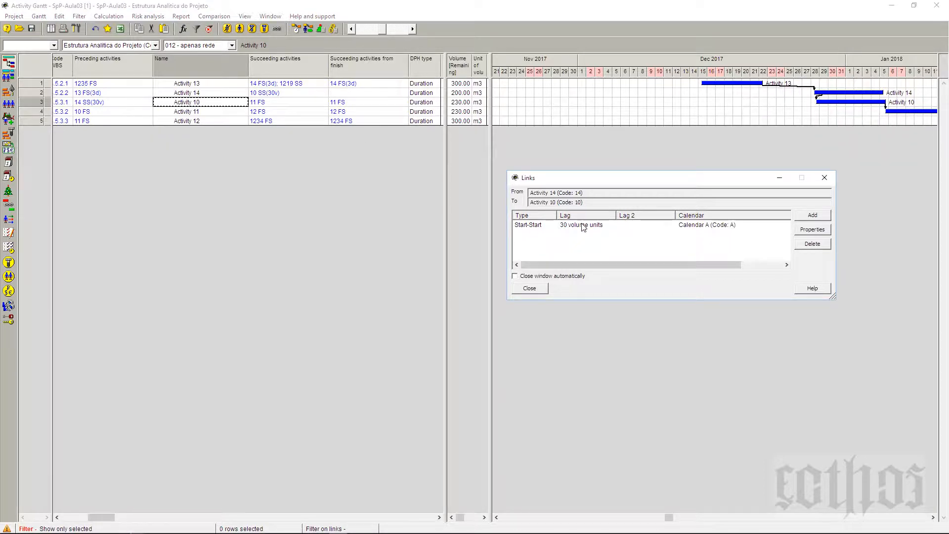
{"action": "left_click", "coordinate": [825, 232]}
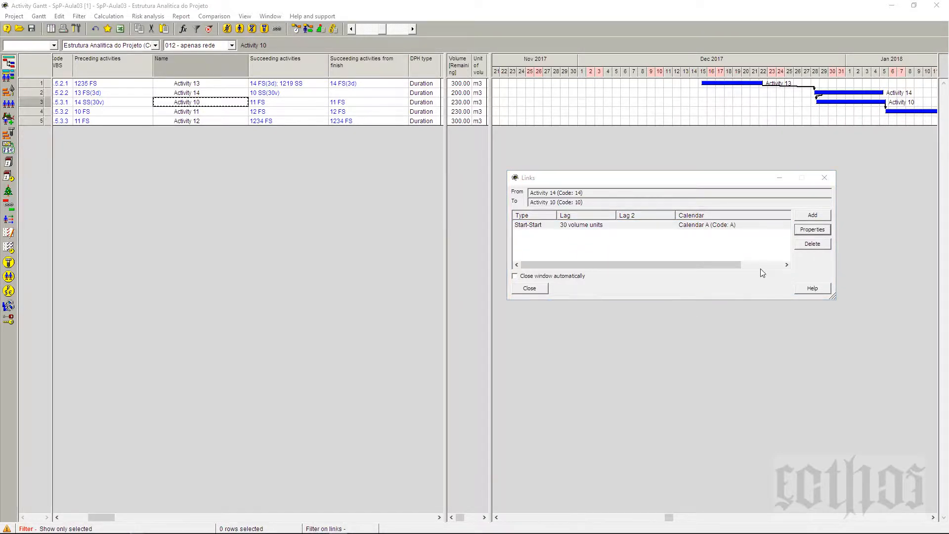
{"action": "double_click", "coordinate": [580, 255]}
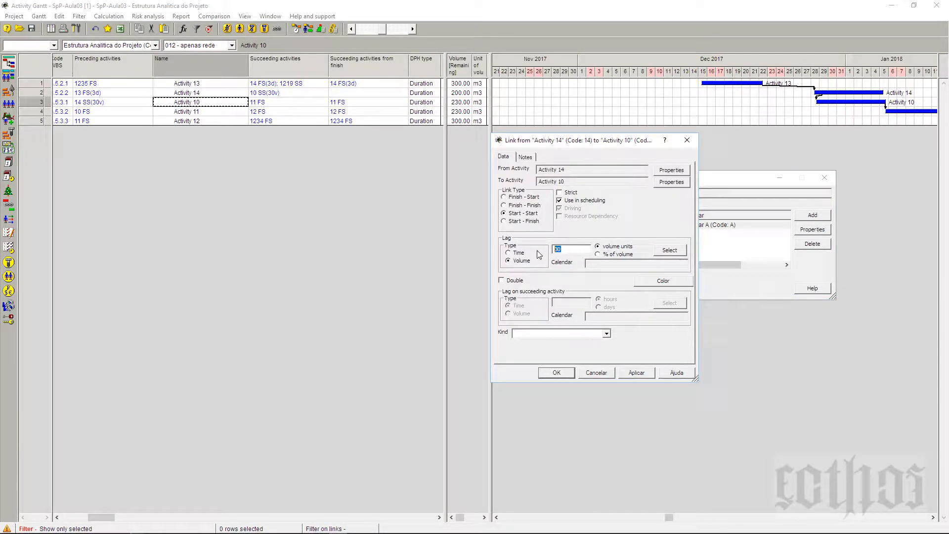
{"action": "type", "text": "100"}
{"action": "left_click", "coordinate": [564, 375]}
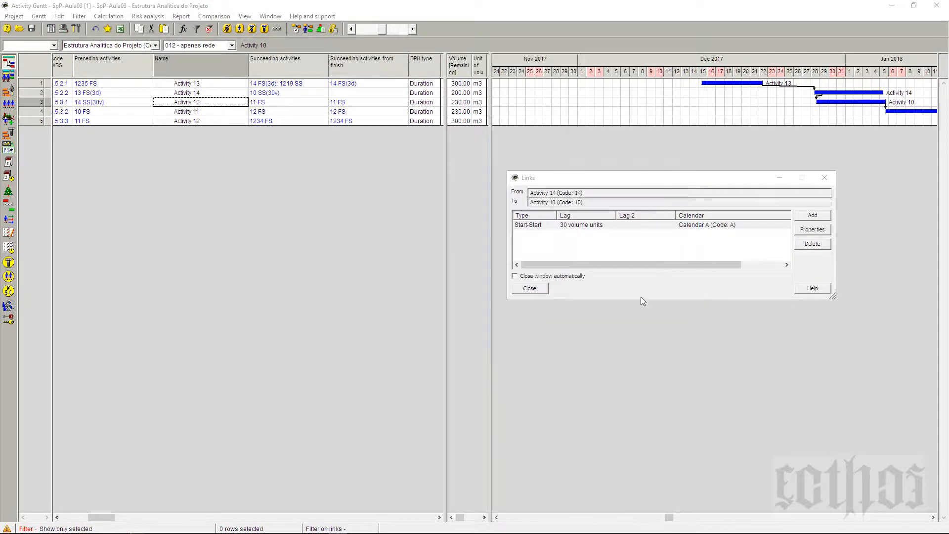
{"action": "left_click", "coordinate": [307, 31]}
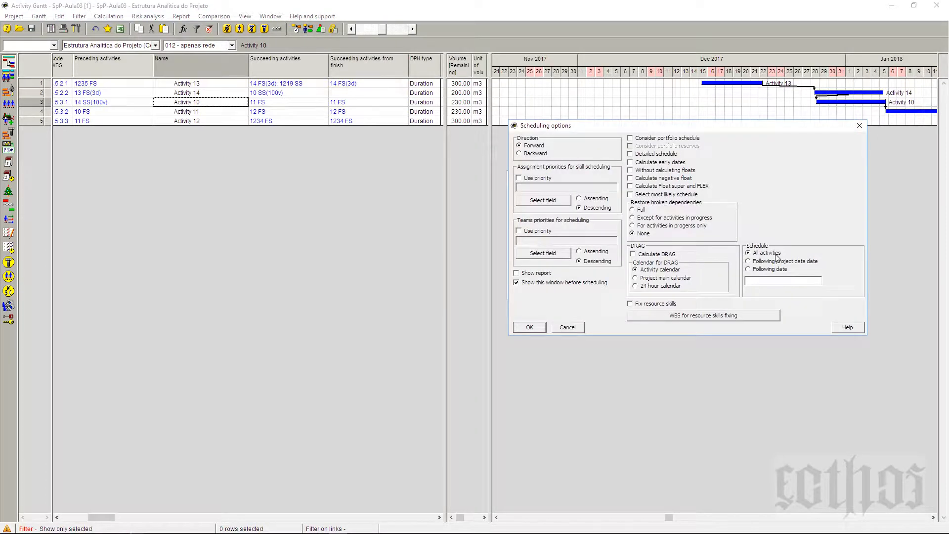
{"action": "left_click", "coordinate": [537, 329]}
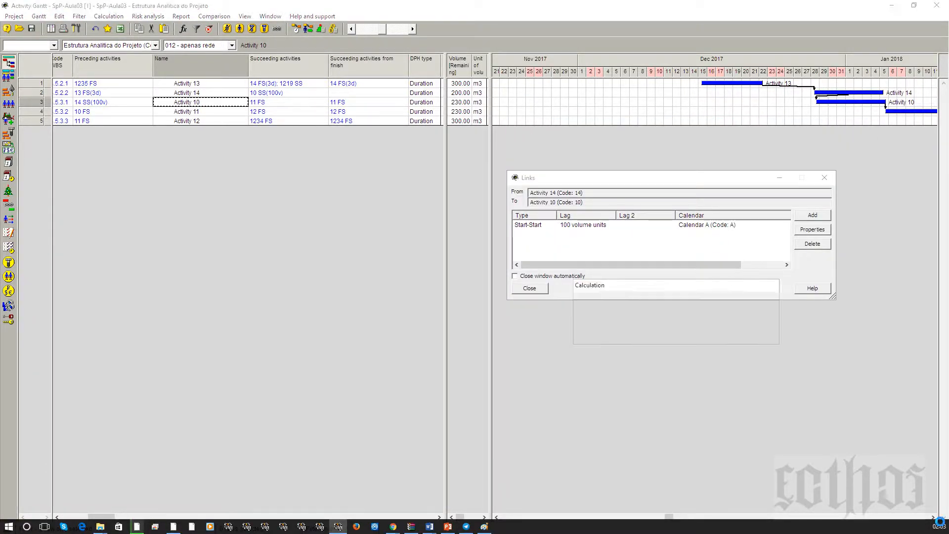
{"action": "left_click", "coordinate": [934, 518]}
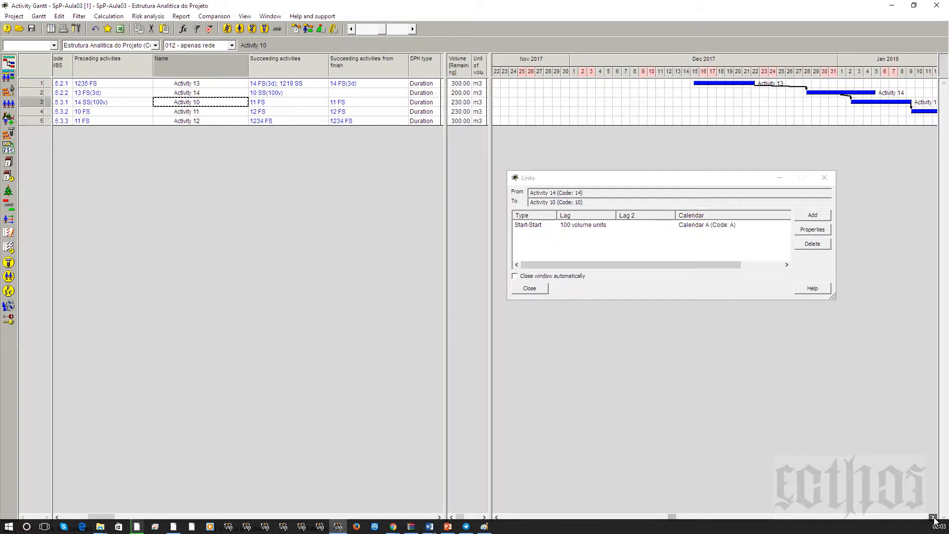
{"action": "left_click", "coordinate": [933, 518]}
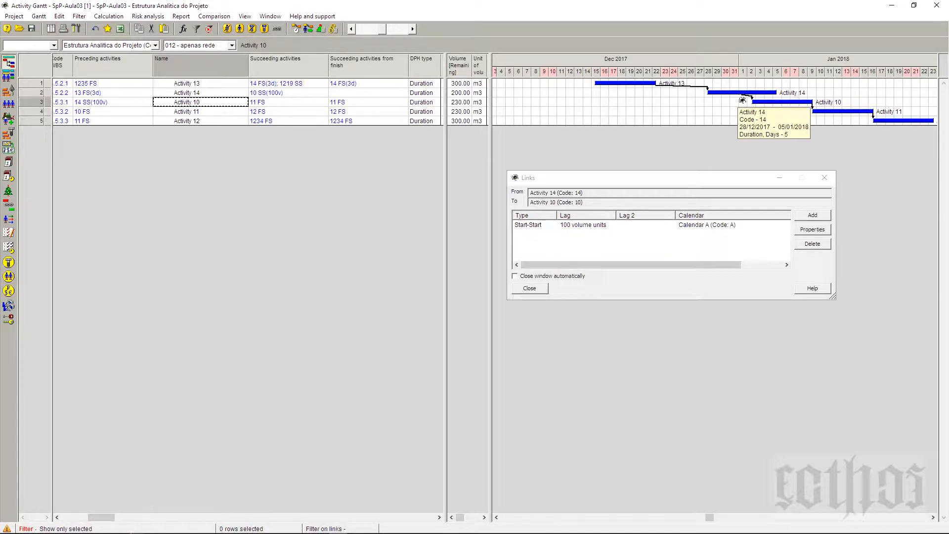
Step: Change the lag between Activity 14 and Activity 10 to a time lag of 5 days and recalculate the schedule
{"action": "left_click", "coordinate": [599, 227]}
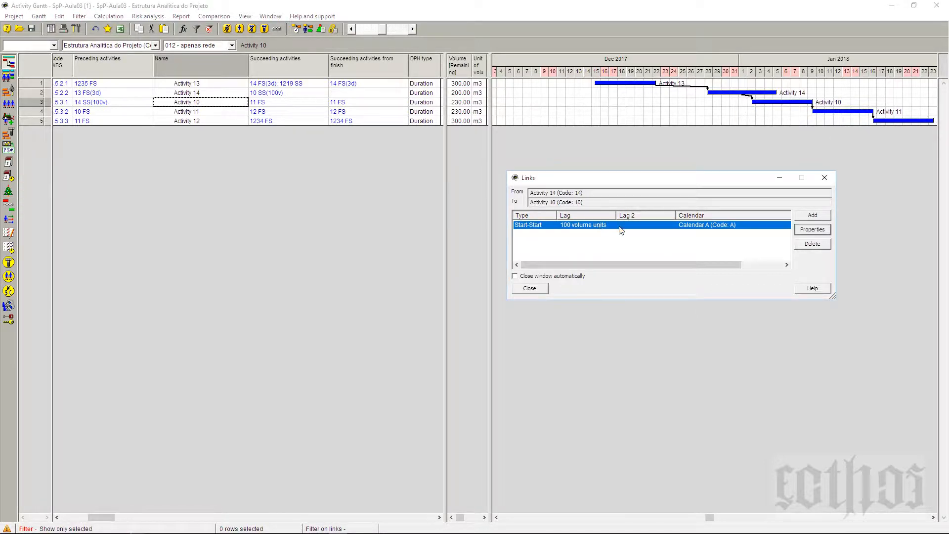
{"action": "left_click", "coordinate": [812, 230]}
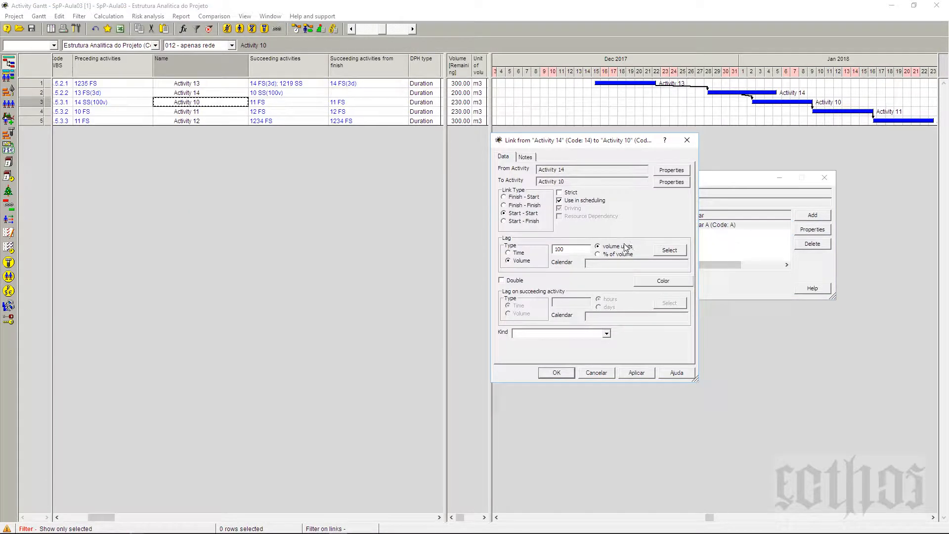
{"action": "left_click", "coordinate": [517, 253]}
{"action": "left_click_drag", "start_coordinate": [576, 253], "coordinate": [534, 250]}
{"action": "type", "text": "5"}
{"action": "left_click", "coordinate": [598, 254]}
{"action": "left_click", "coordinate": [555, 373]}
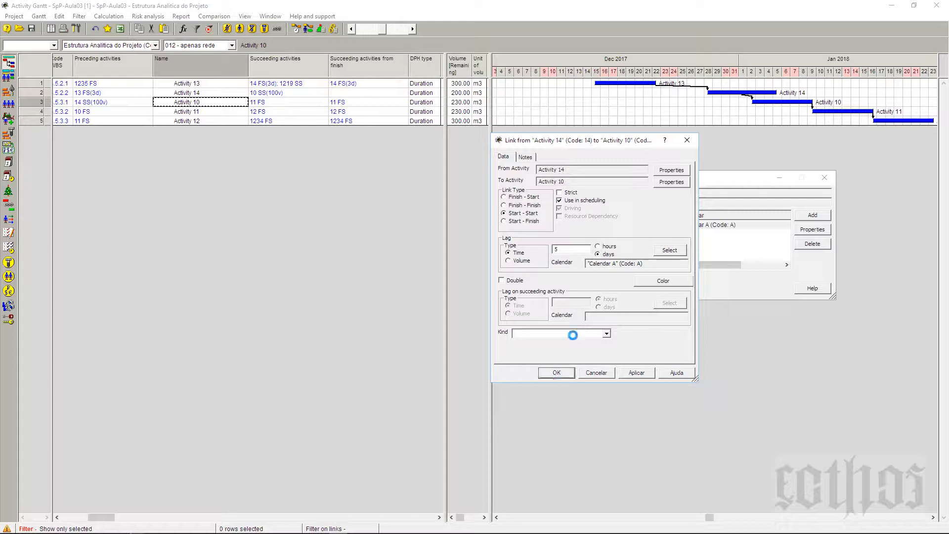
{"action": "left_click", "coordinate": [298, 28]}
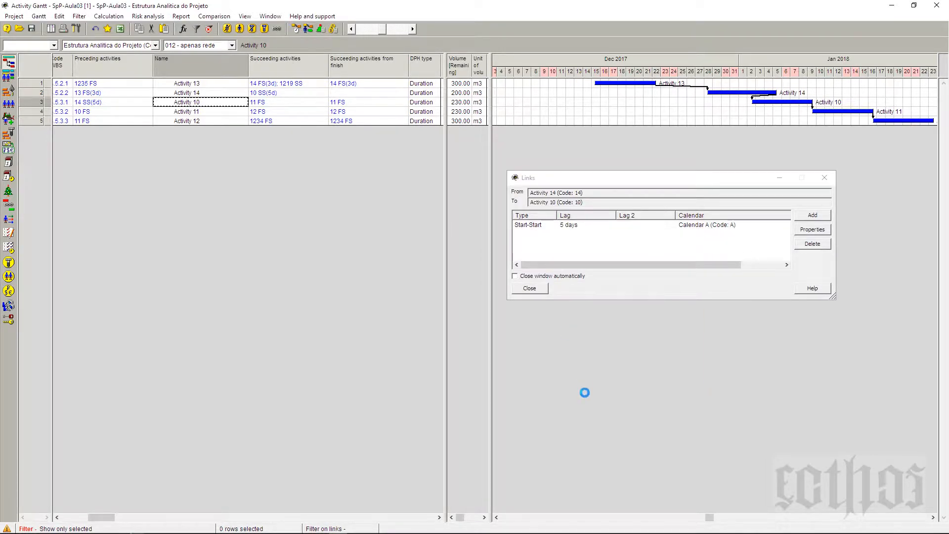
{"action": "left_click", "coordinate": [540, 325]}
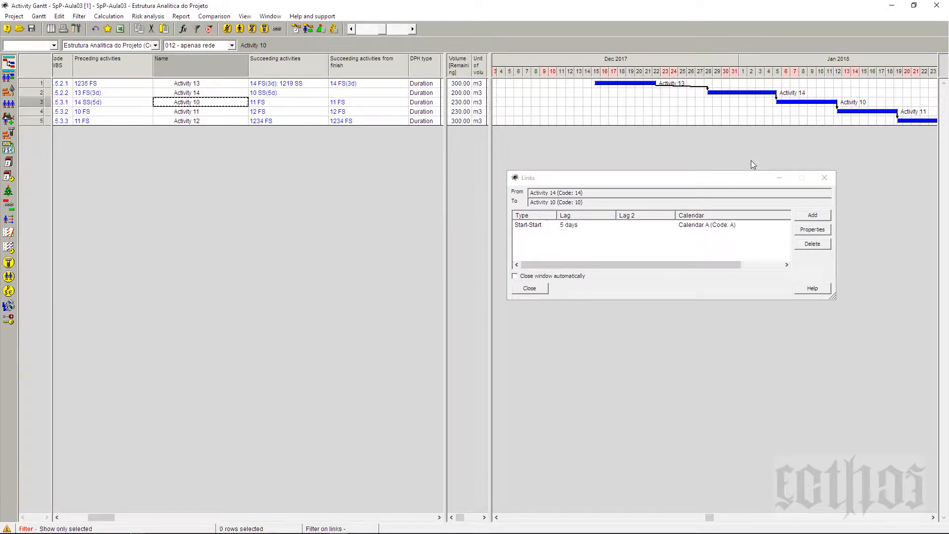
Step: Set the time lag of the Start-Start link from Activity 14 to Activity 10 to 2 days
{"action": "left_click", "coordinate": [538, 228]}
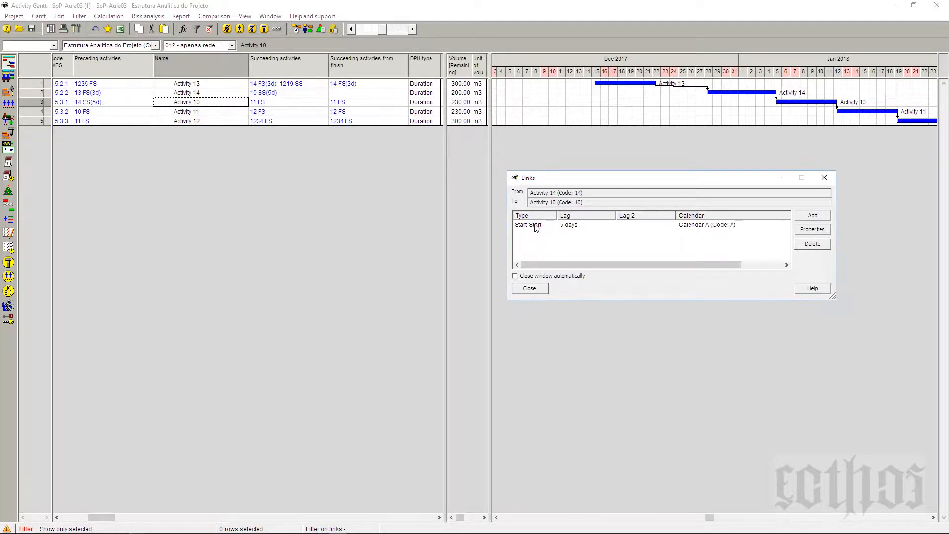
{"action": "left_click", "coordinate": [825, 230]}
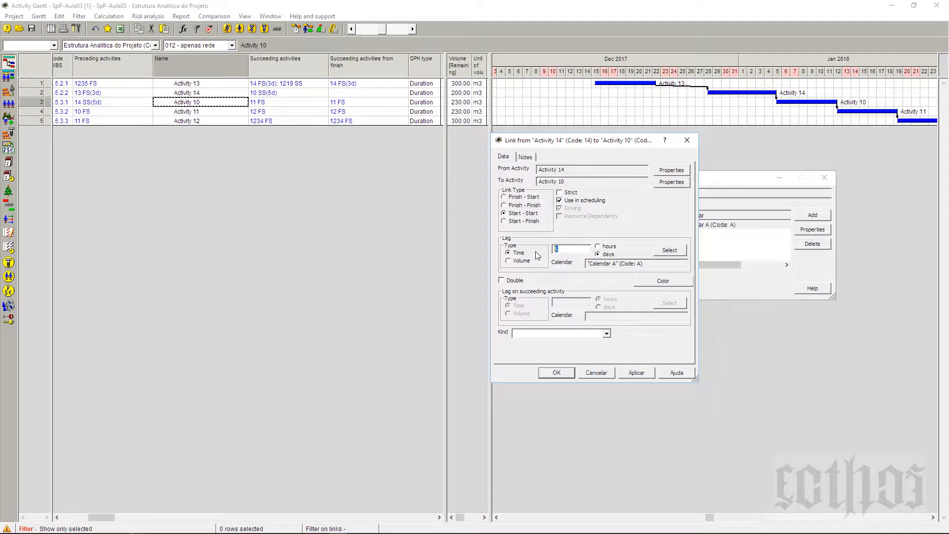
{"action": "key", "text": "BackSpace"}
{"action": "type", "text": "2"}
{"action": "left_click", "coordinate": [556, 374]}
Step: Recalculate the schedule forward for all activities with the 2-day lag between Activity 14 and Activity 10
{"action": "left_click", "coordinate": [295, 30]}
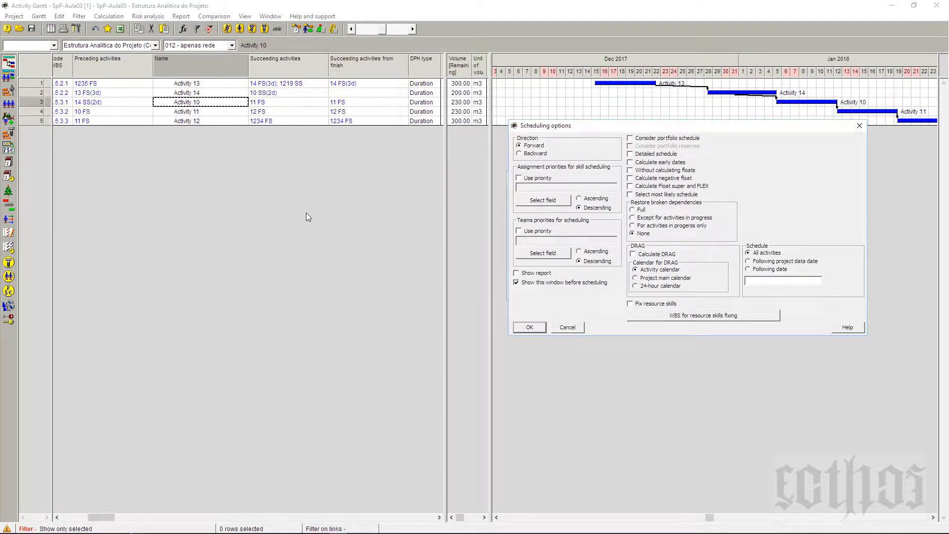
{"action": "left_click", "coordinate": [530, 327]}
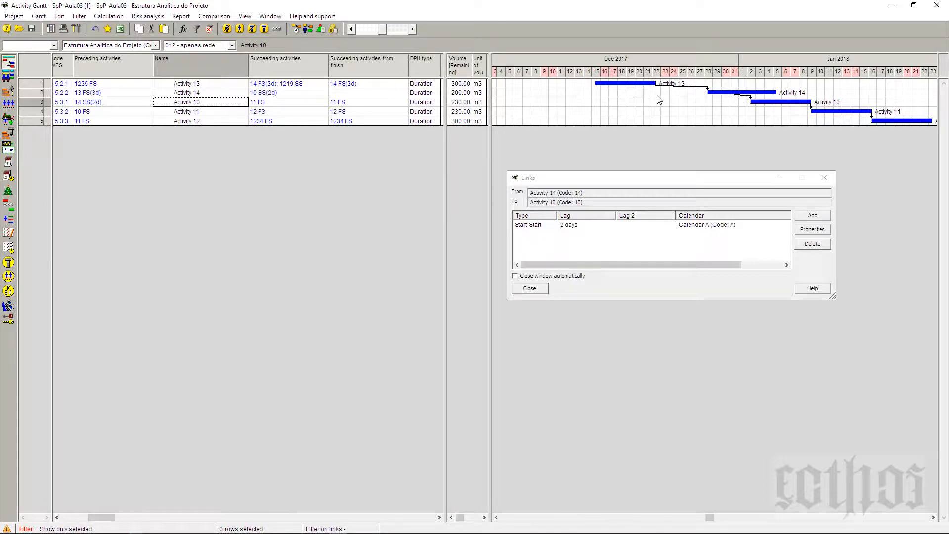
Step: Set a time lag of -2 days on the Finish-Start link from Activity 11 to Activity 12 and recalculate the schedule
{"action": "left_click", "coordinate": [892, 123]}
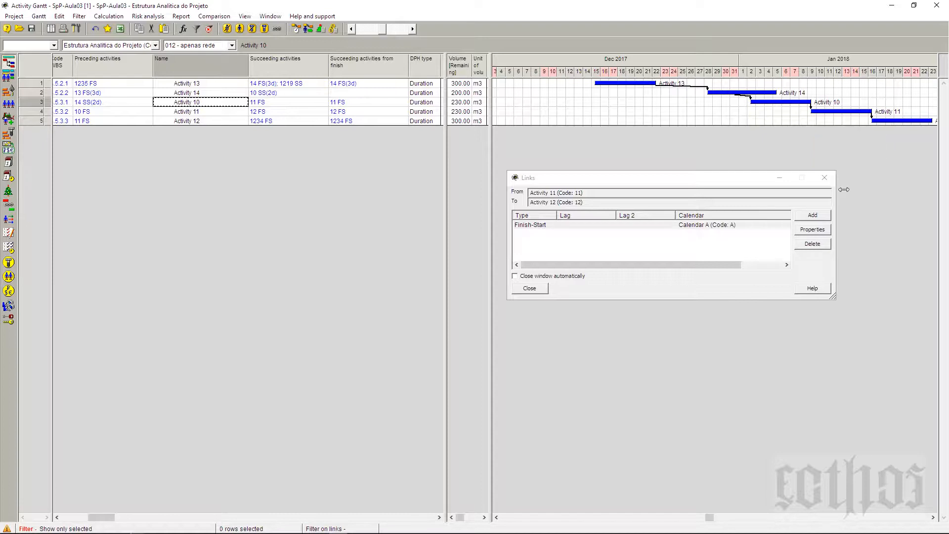
{"action": "left_click", "coordinate": [829, 231]}
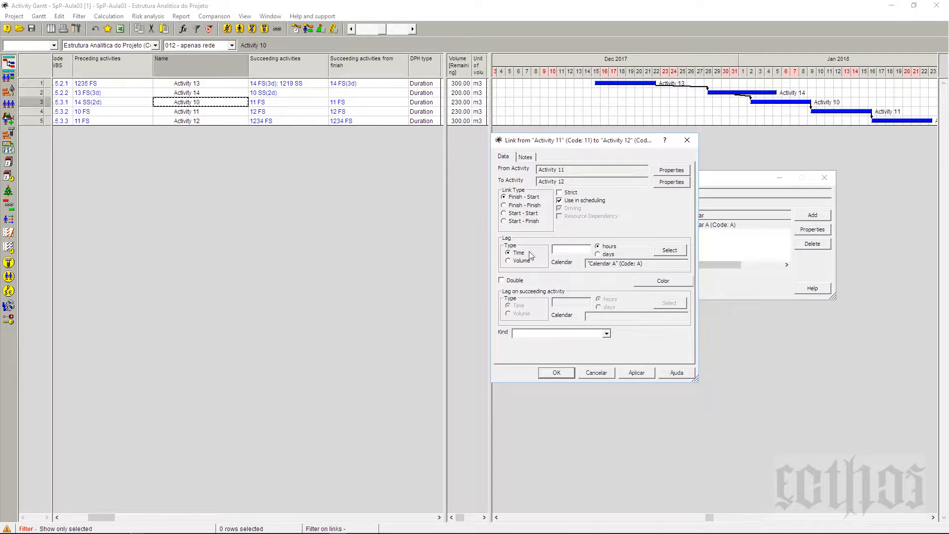
{"action": "left_click", "coordinate": [581, 254]}
{"action": "type", "text": "-2"}
{"action": "mouse_move", "coordinate": [886, 123]}
{"action": "left_click", "coordinate": [599, 254]}
{"action": "left_click", "coordinate": [635, 372]}
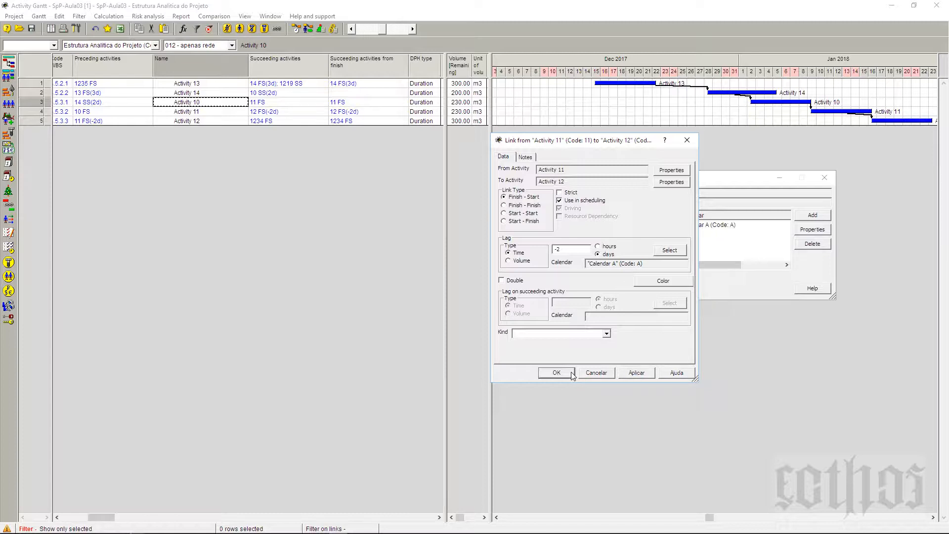
{"action": "left_click", "coordinate": [571, 374]}
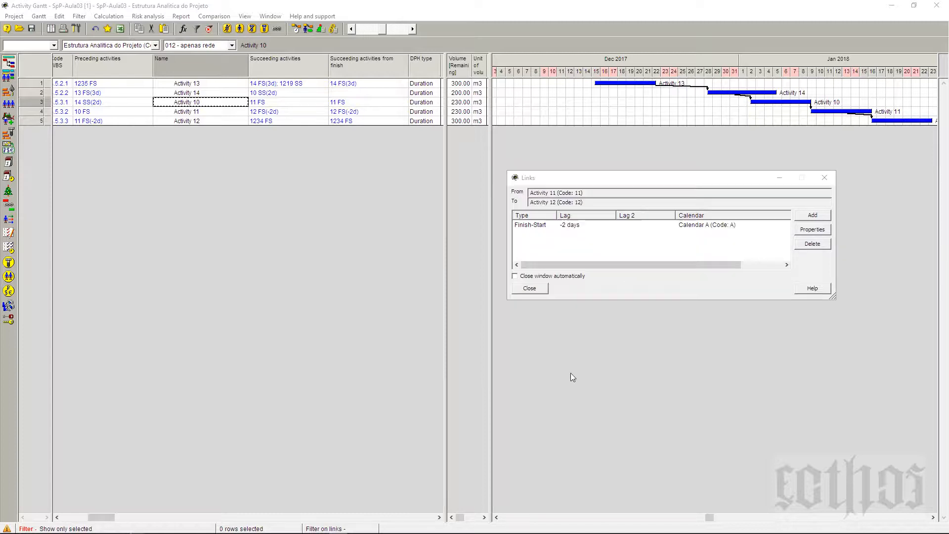
{"action": "left_click", "coordinate": [536, 288]}
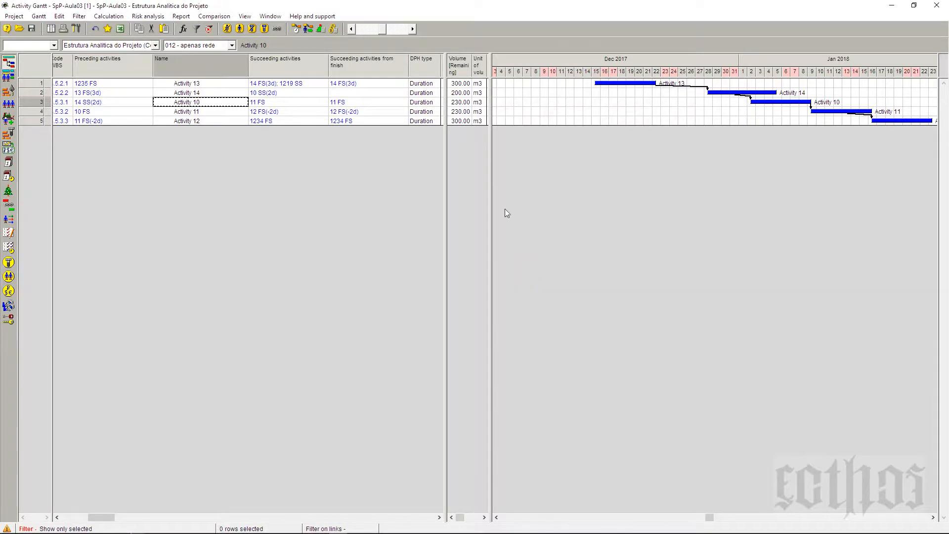
{"action": "left_click", "coordinate": [298, 28]}
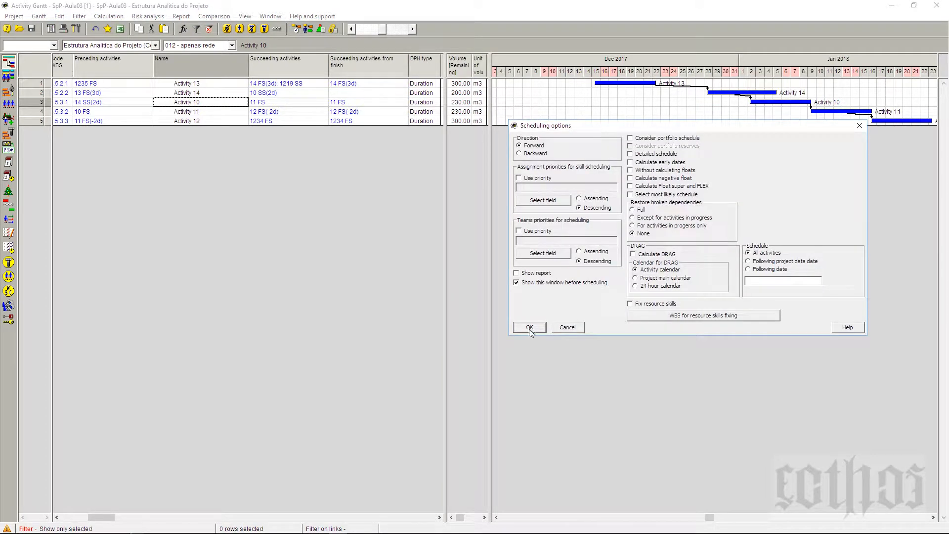
{"action": "left_click", "coordinate": [540, 327]}
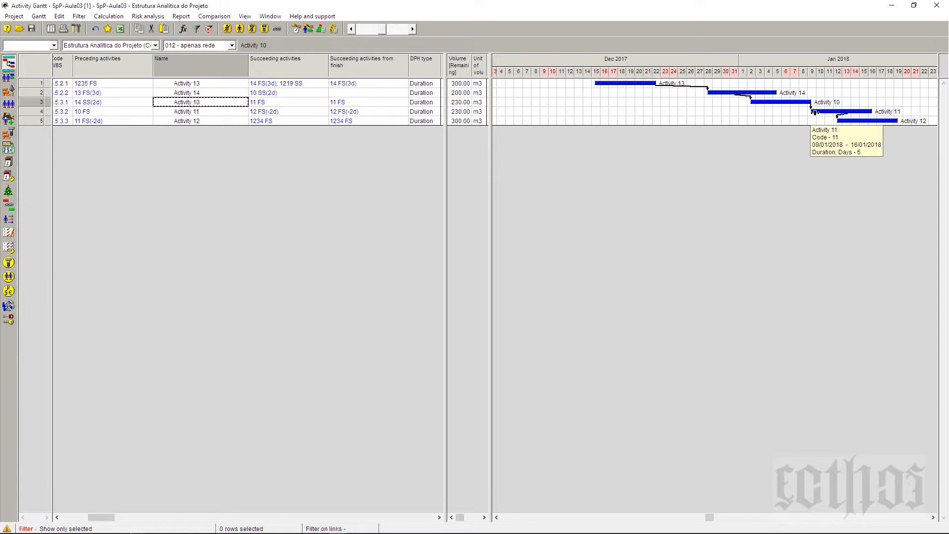
Step: Review the rows of Activities 13, 14 and 10 and the preceding link of Activity 14
{"action": "left_click", "coordinate": [214, 84]}
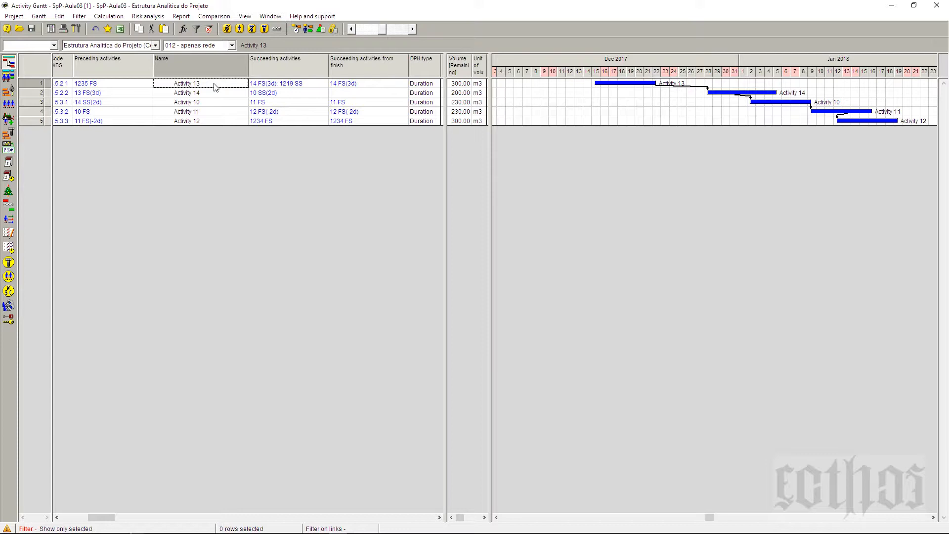
{"action": "left_click", "coordinate": [215, 94]}
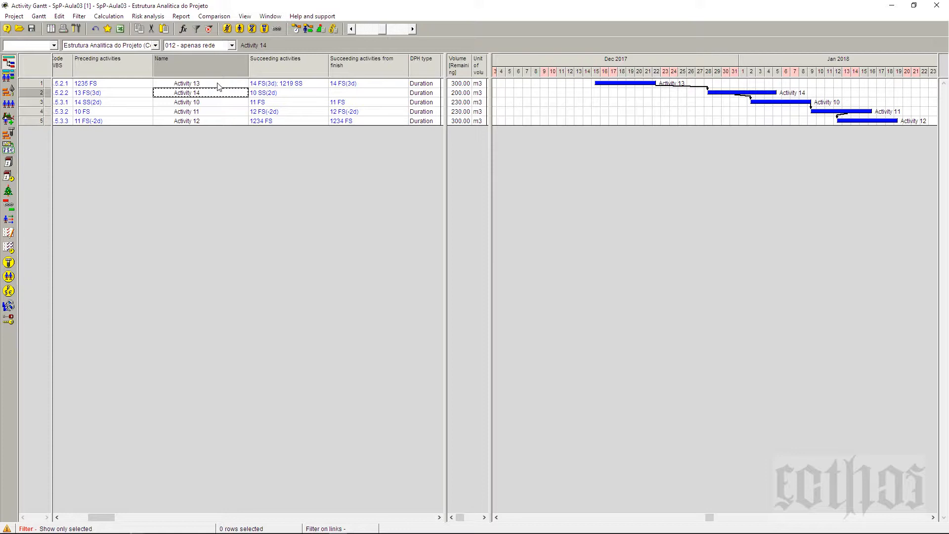
{"action": "left_click", "coordinate": [96, 94]}
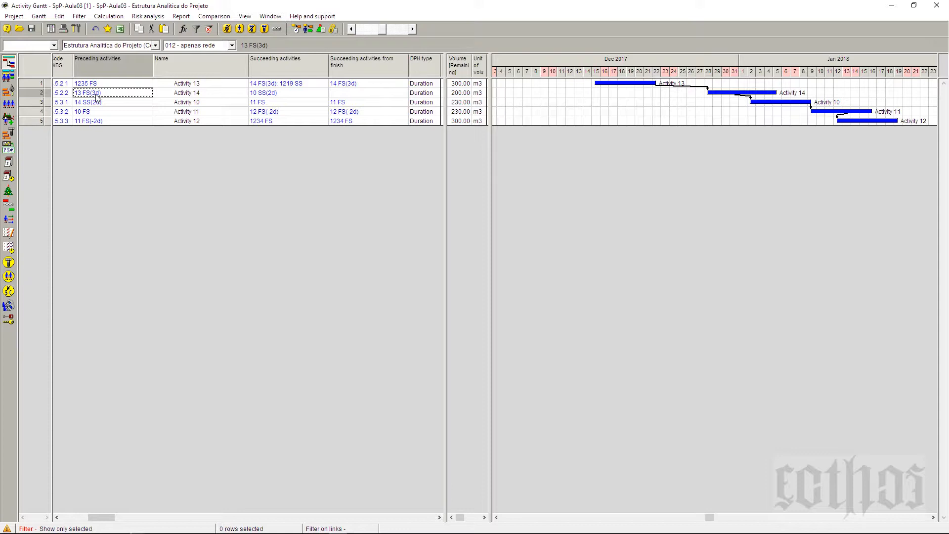
{"action": "left_click", "coordinate": [181, 96]}
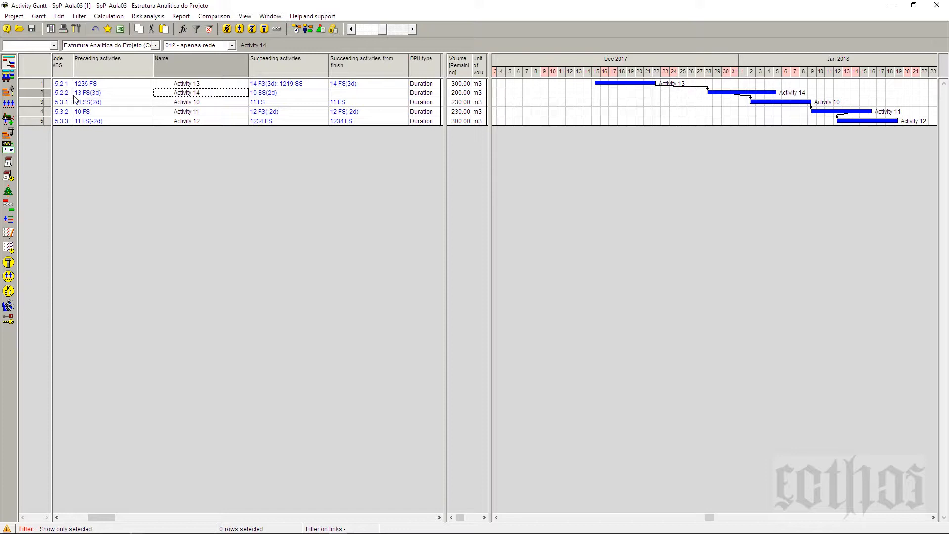
{"action": "left_click", "coordinate": [201, 103]}
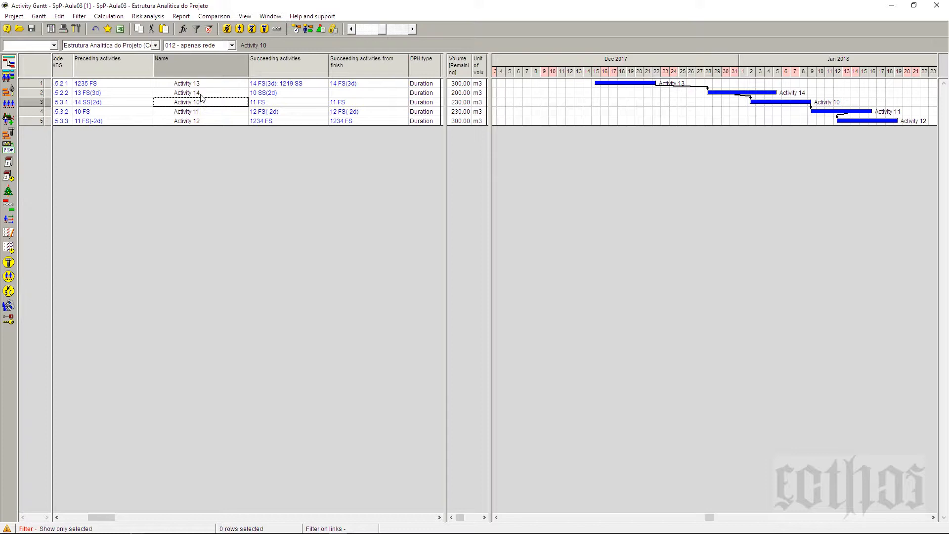
{"action": "left_click", "coordinate": [200, 94]}
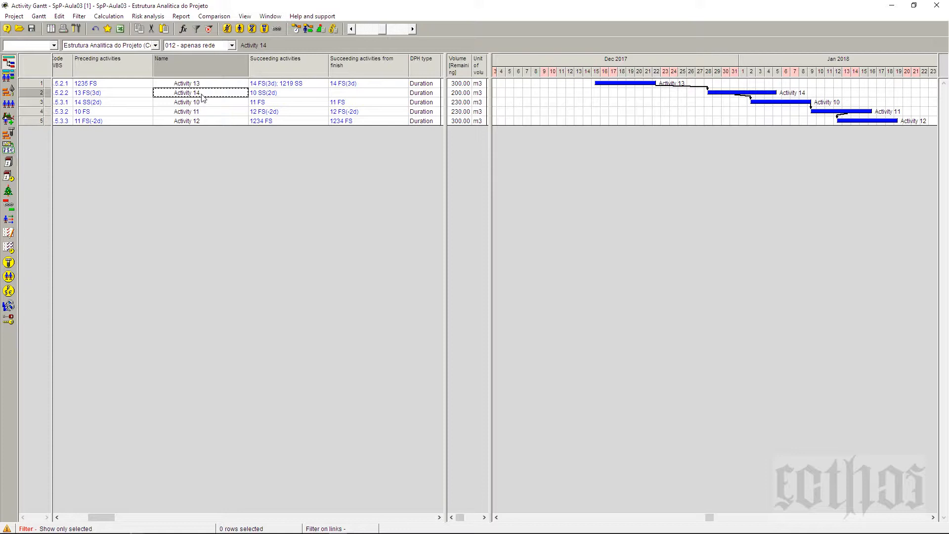
{"action": "left_click", "coordinate": [204, 103]}
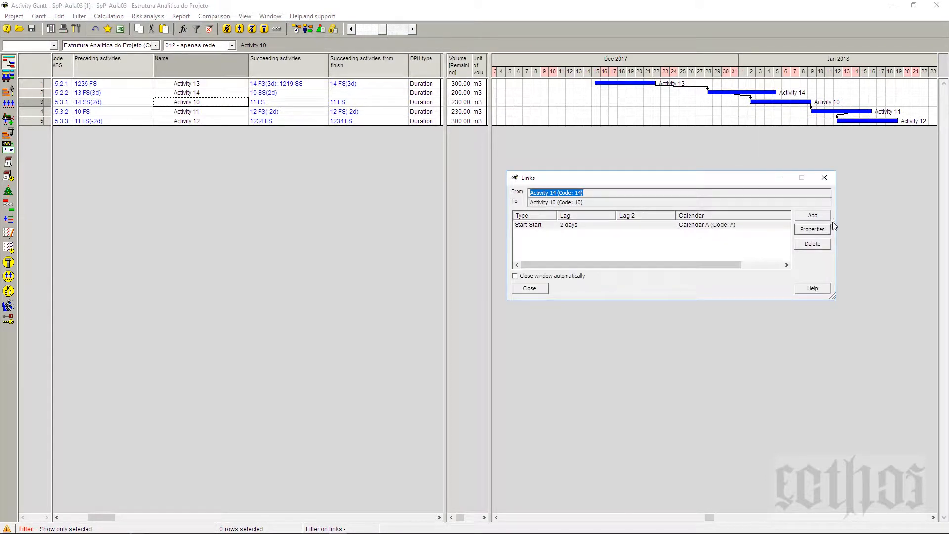
Step: Change the lag of the Start-Start link from Activity 14 to Activity 10 to 50 % of volume and recalculate the schedule
{"action": "left_click", "coordinate": [827, 230]}
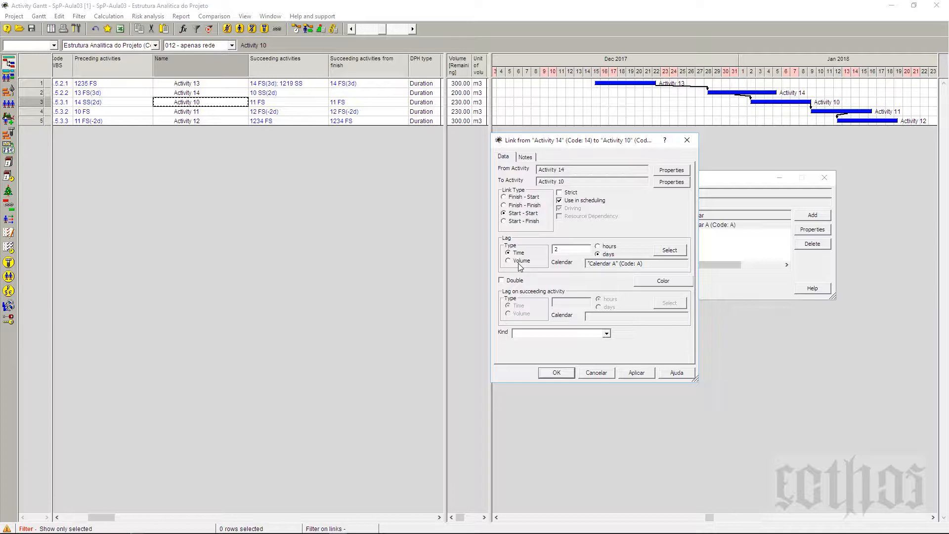
{"action": "left_click", "coordinate": [519, 264]}
{"action": "left_click_drag", "start_coordinate": [570, 254], "coordinate": [550, 253]}
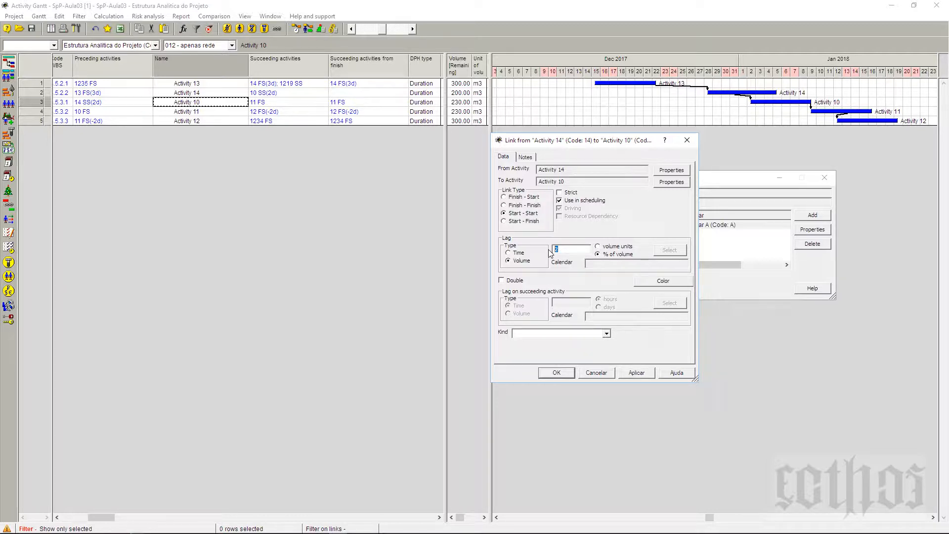
{"action": "type", "text": "50"}
{"action": "left_click", "coordinate": [629, 374]}
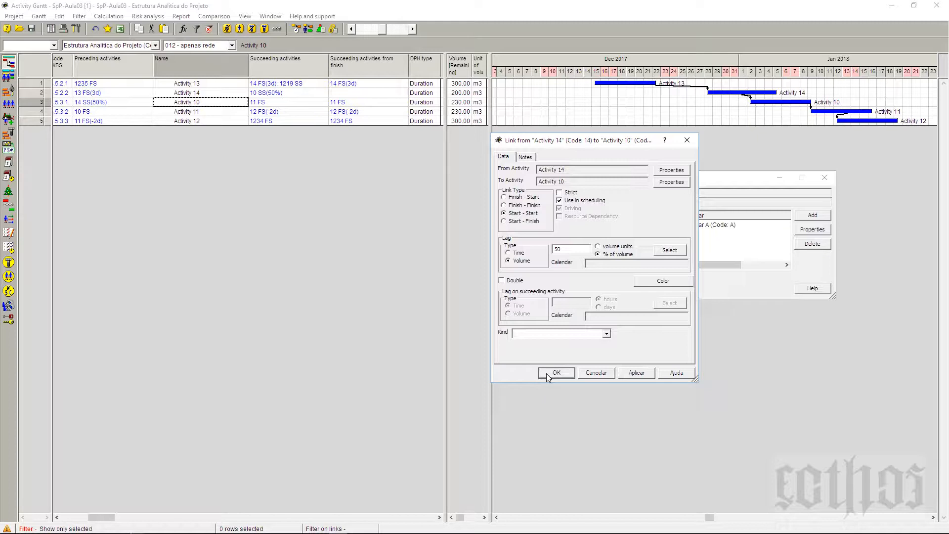
{"action": "left_click", "coordinate": [547, 374]}
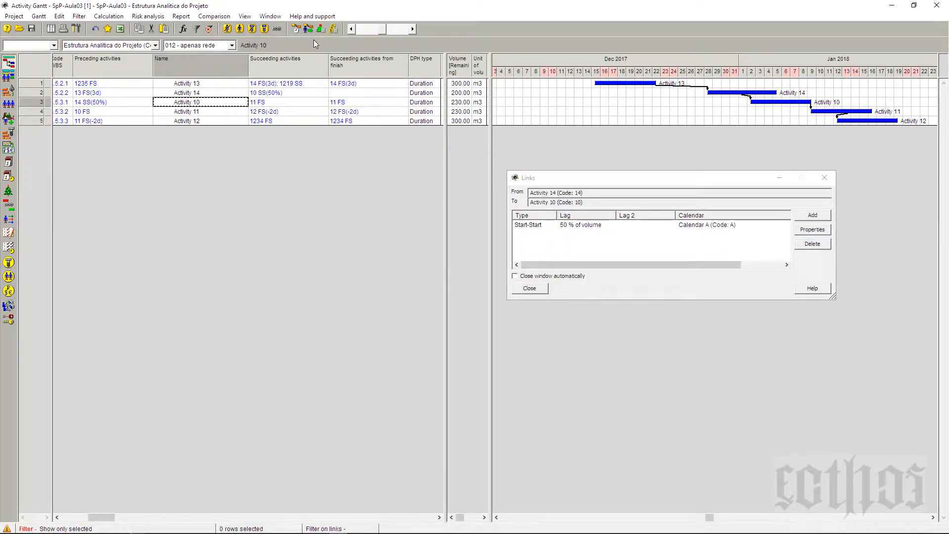
{"action": "left_click", "coordinate": [297, 28]}
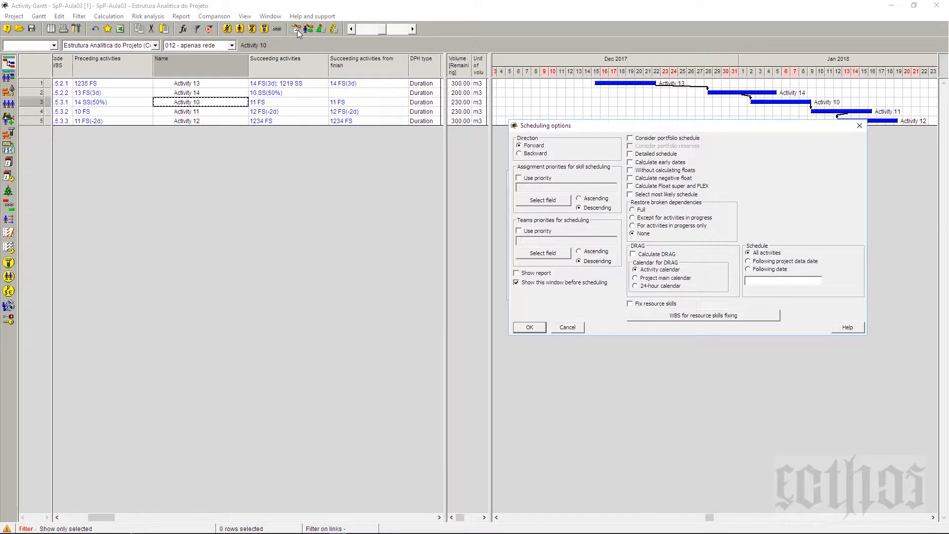
{"action": "key", "text": "Return"}
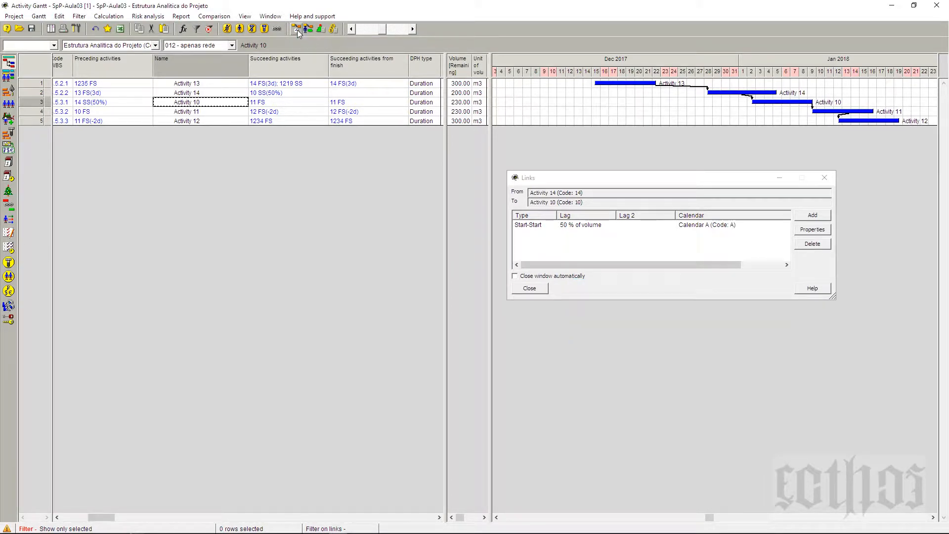
Step: Examine the sequence from Activity 14 to Activity 12, closing the link list and checking the preceding-activity entries of Activities 14, 10, 11 and 12
{"action": "left_click", "coordinate": [213, 94]}
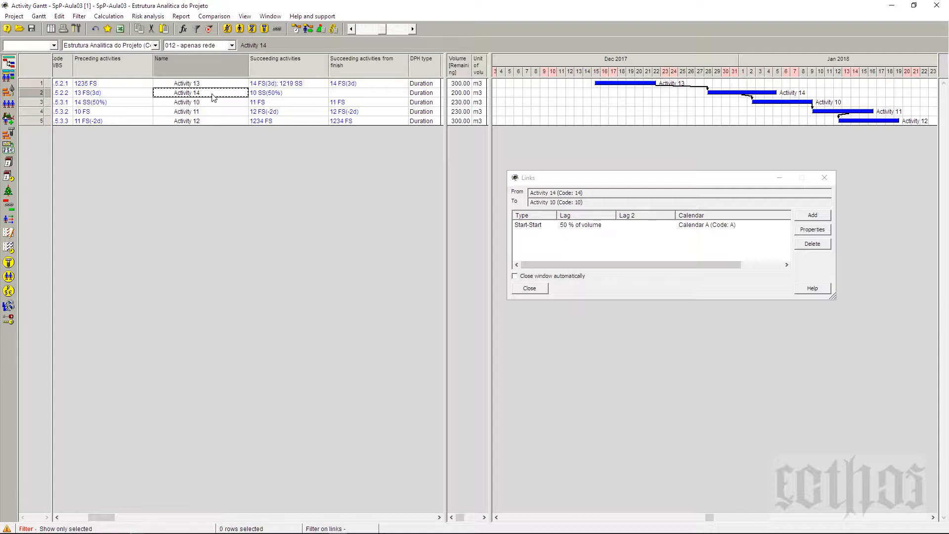
{"action": "left_click", "coordinate": [217, 113]}
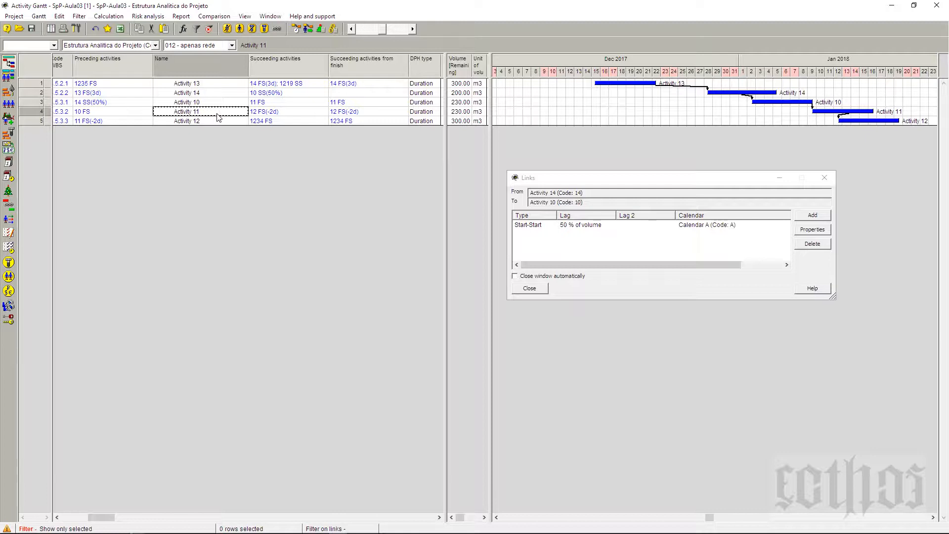
{"action": "left_click", "coordinate": [219, 123]}
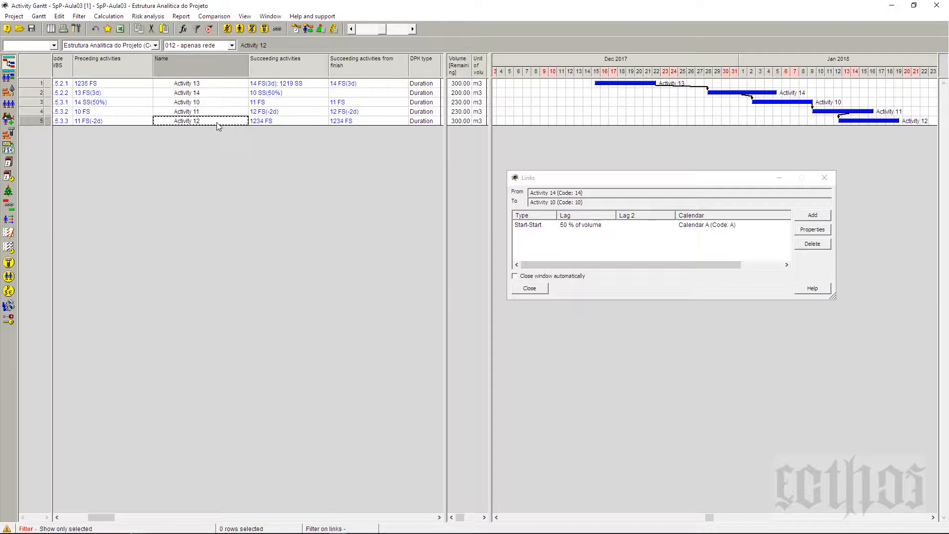
{"action": "left_click", "coordinate": [217, 113]}
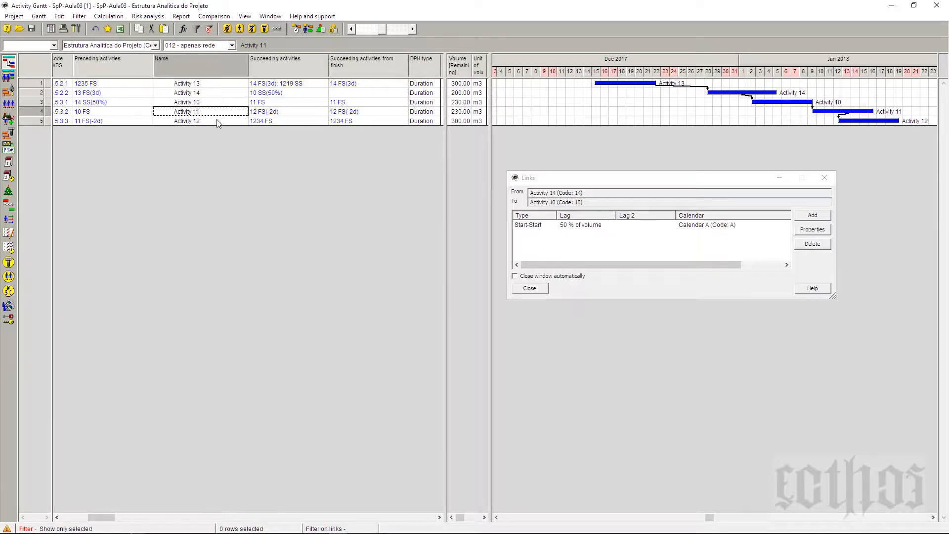
{"action": "left_click", "coordinate": [218, 122]}
{"action": "left_click", "coordinate": [218, 112]}
{"action": "left_click", "coordinate": [221, 123]}
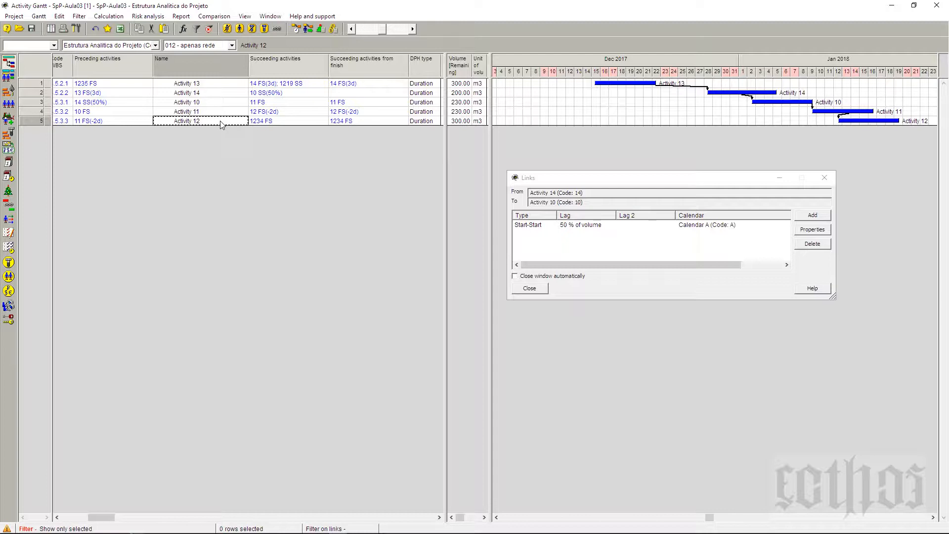
{"action": "left_click", "coordinate": [546, 290]}
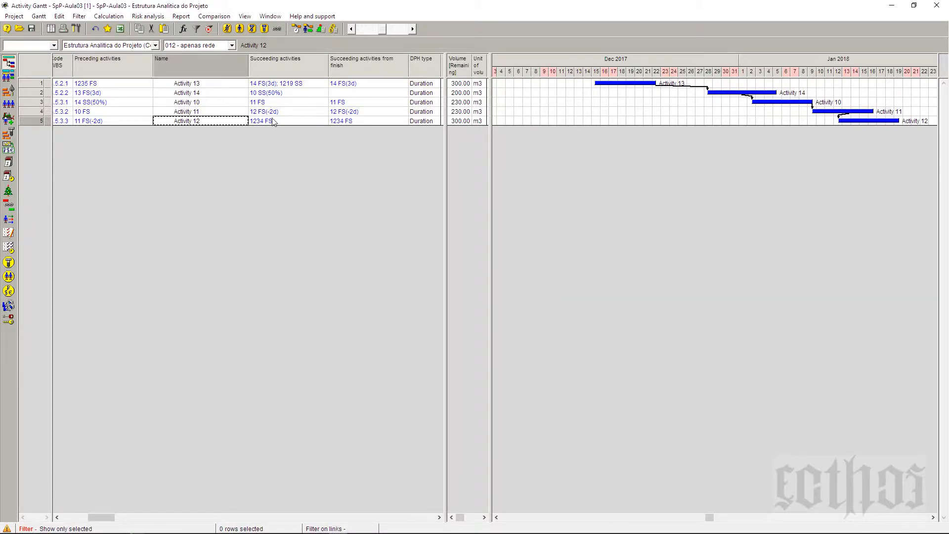
{"action": "left_click", "coordinate": [102, 94]}
{"action": "left_click", "coordinate": [103, 102]}
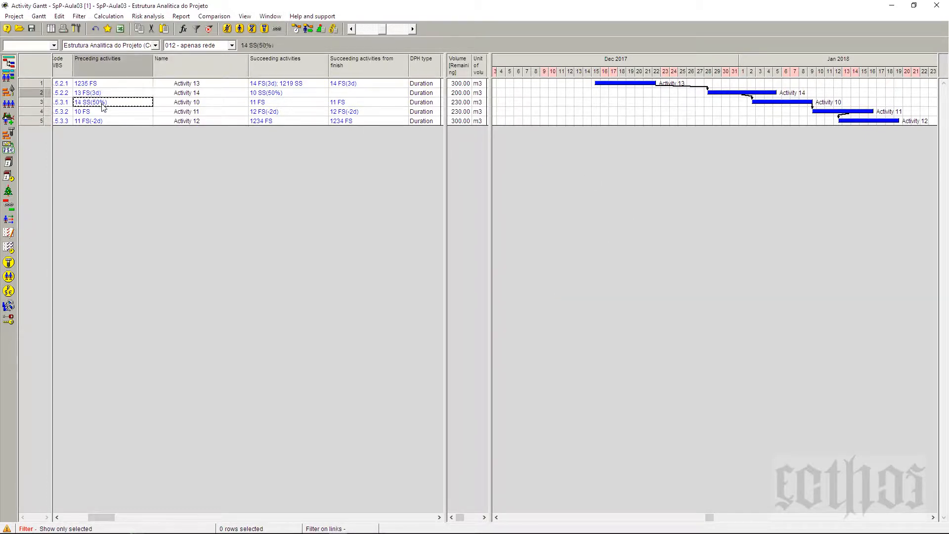
{"action": "left_click", "coordinate": [105, 111]}
{"action": "left_click", "coordinate": [107, 121]}
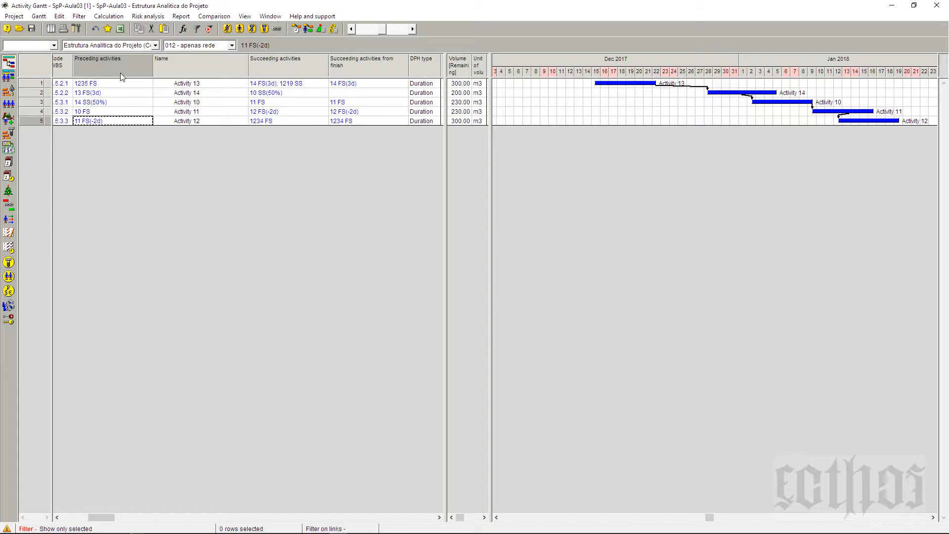
Step: Cancel the filter on rows to show every activity of the project again
{"action": "left_click", "coordinate": [42, 19]}
{"action": "left_click", "coordinate": [75, 18]}
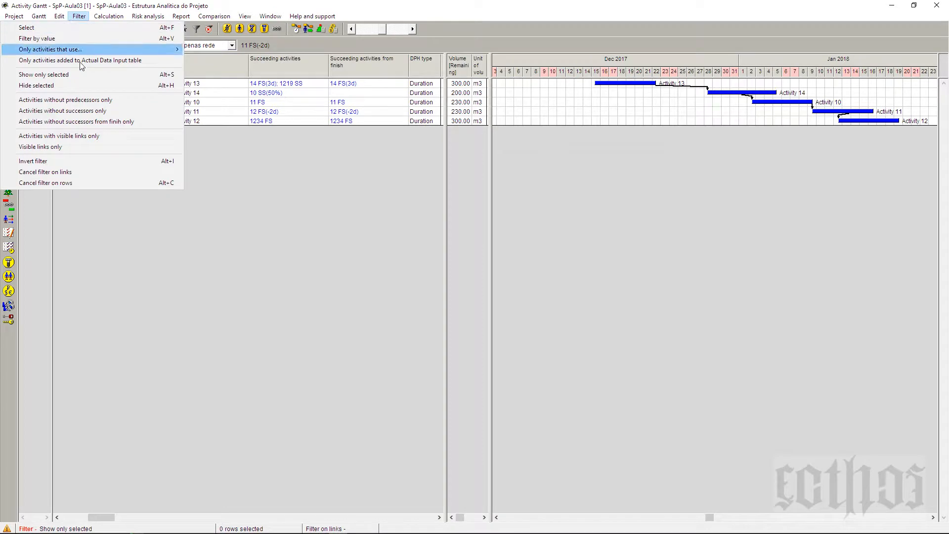
{"action": "left_click", "coordinate": [84, 182]}
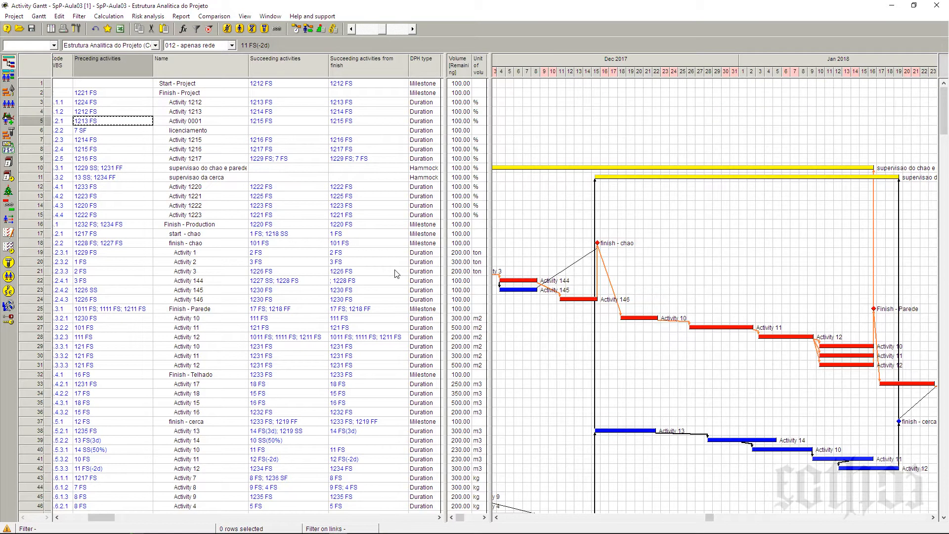
Step: Reduce the Gantt time scale to weekly divisions so the project's bars from December 2017 to April 2018 fit
{"action": "scroll", "coordinate": [676, 275], "scroll_direction": "down", "scroll_amount": 3}
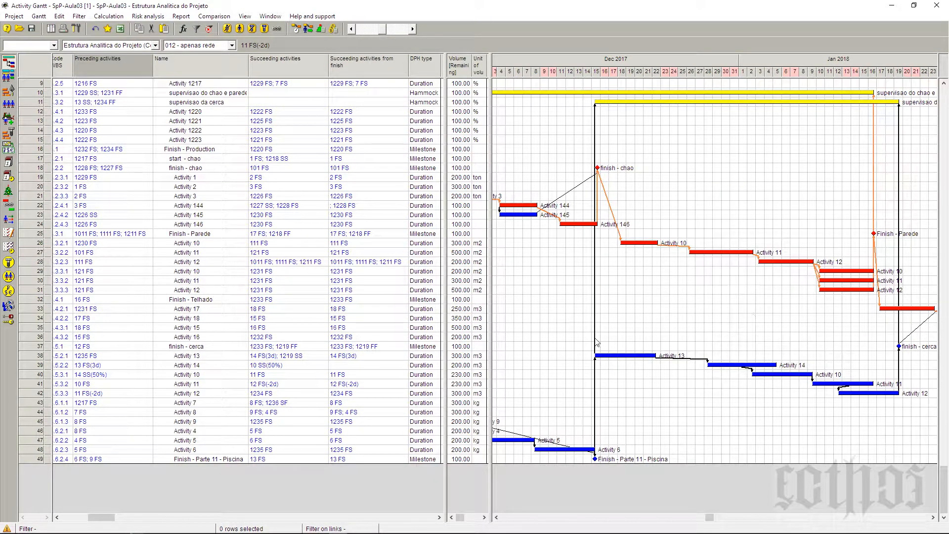
{"action": "left_click", "coordinate": [351, 29]}
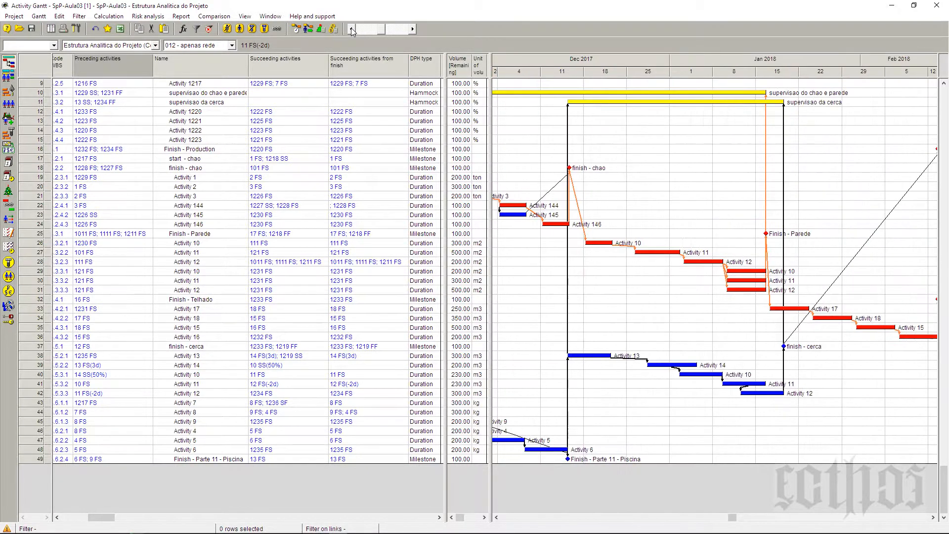
{"action": "left_click", "coordinate": [351, 29]}
{"action": "left_click", "coordinate": [351, 29]}
{"action": "left_click", "coordinate": [351, 29]}
{"action": "left_click", "coordinate": [352, 29]}
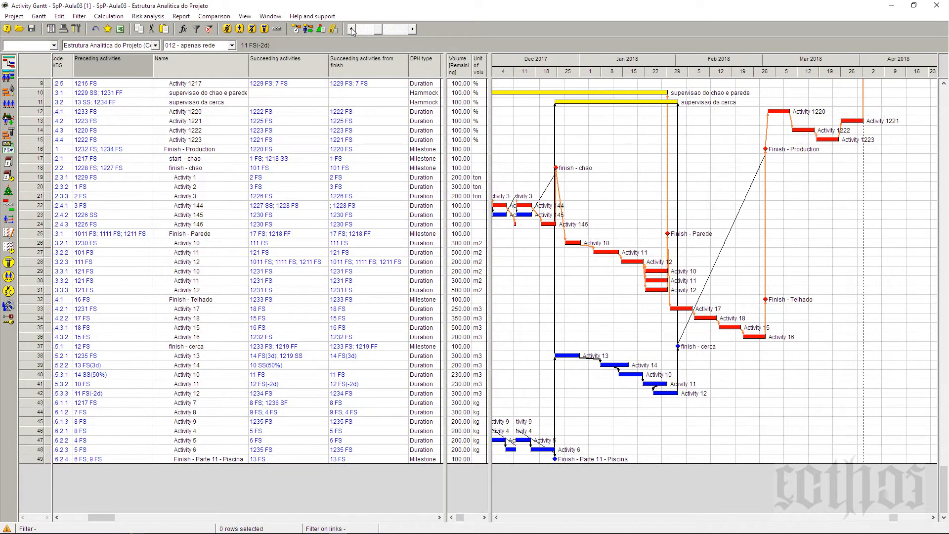
Step: Show only the activity rows from Activity 7 through the Finish - Parte 11 - Piscina milestone
{"action": "left_click", "coordinate": [351, 30]}
{"action": "left_click", "coordinate": [352, 29]}
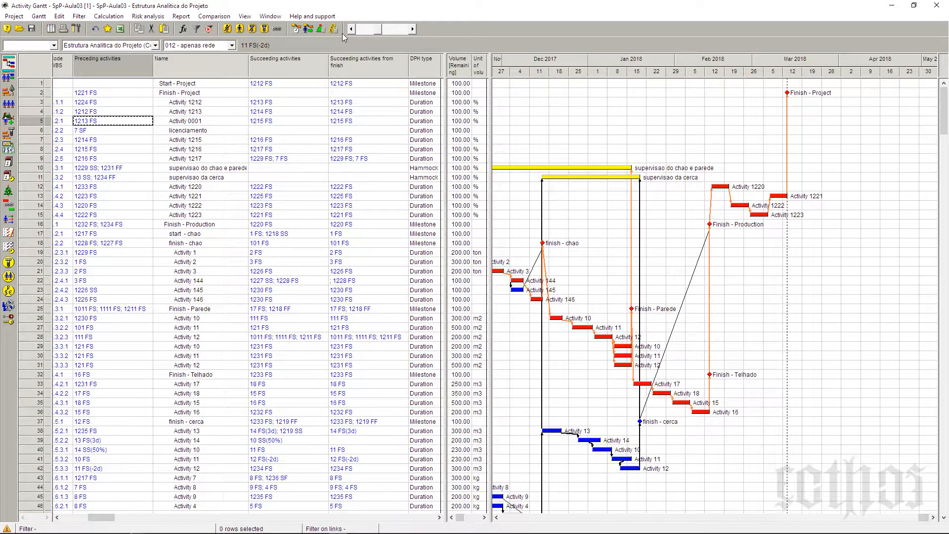
{"action": "left_click", "coordinate": [350, 29]}
{"action": "left_click", "coordinate": [350, 30]}
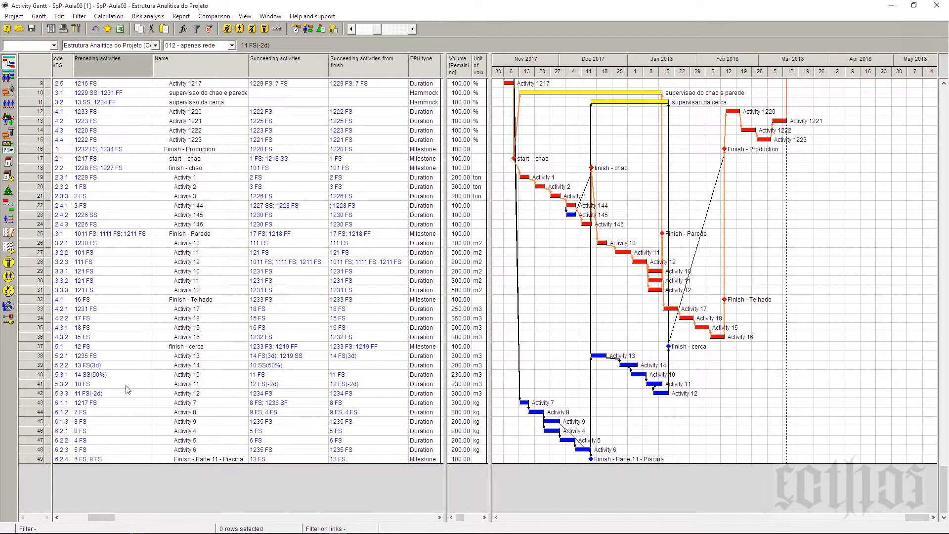
{"action": "left_click", "coordinate": [36, 408]}
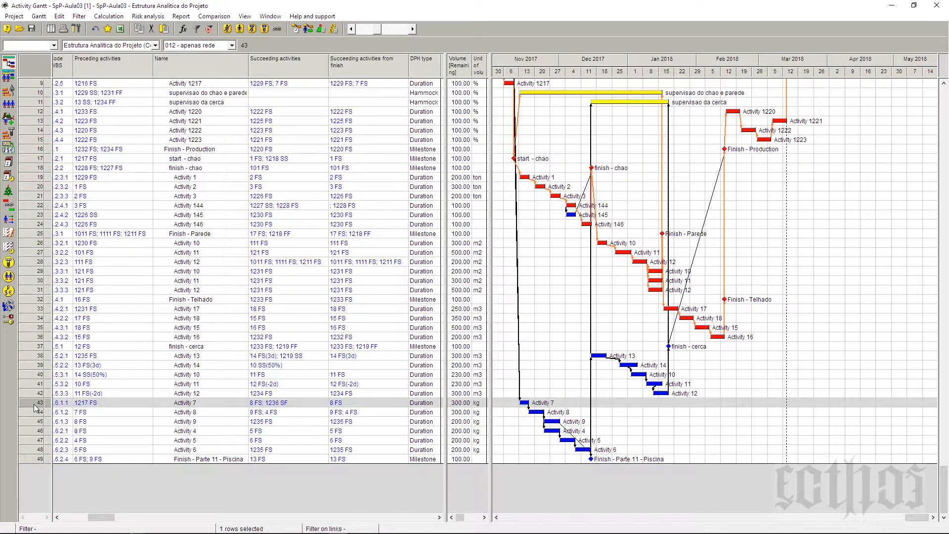
{"action": "left_click", "coordinate": [32, 459], "text": "shift"}
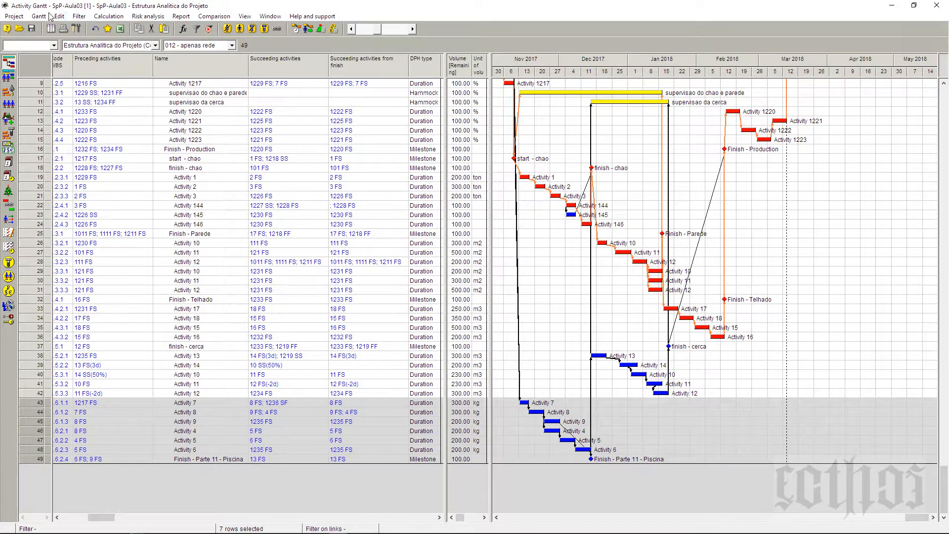
{"action": "left_click", "coordinate": [82, 17]}
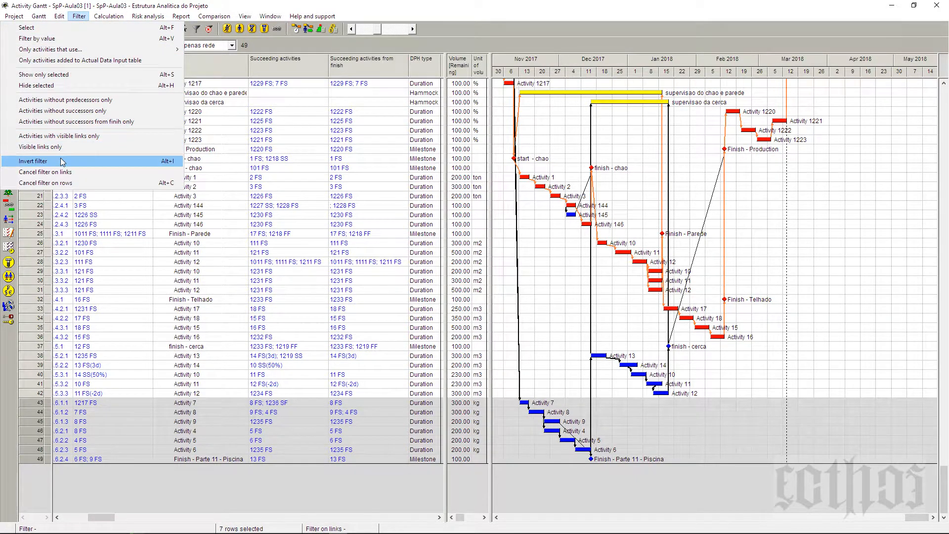
{"action": "left_click", "coordinate": [70, 76]}
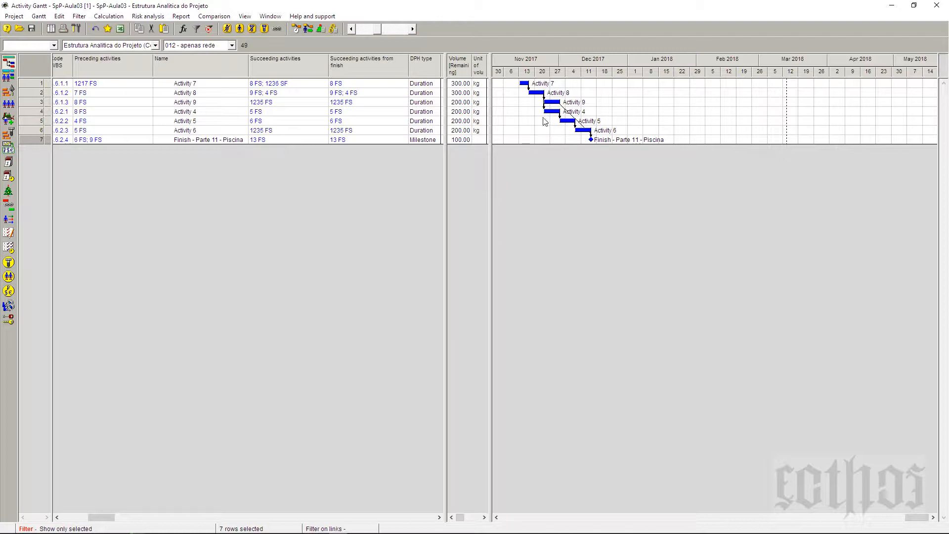
Step: Give the Finish-Start link from Activity 4 to Activity 5 a 2-day time lag and enable its double lag
{"action": "left_click", "coordinate": [195, 113]}
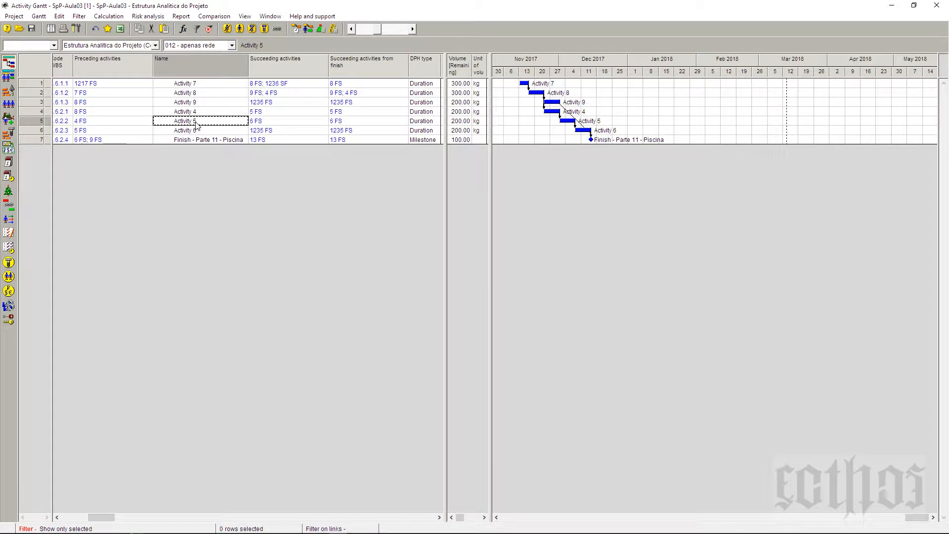
{"action": "double_click", "coordinate": [564, 122]}
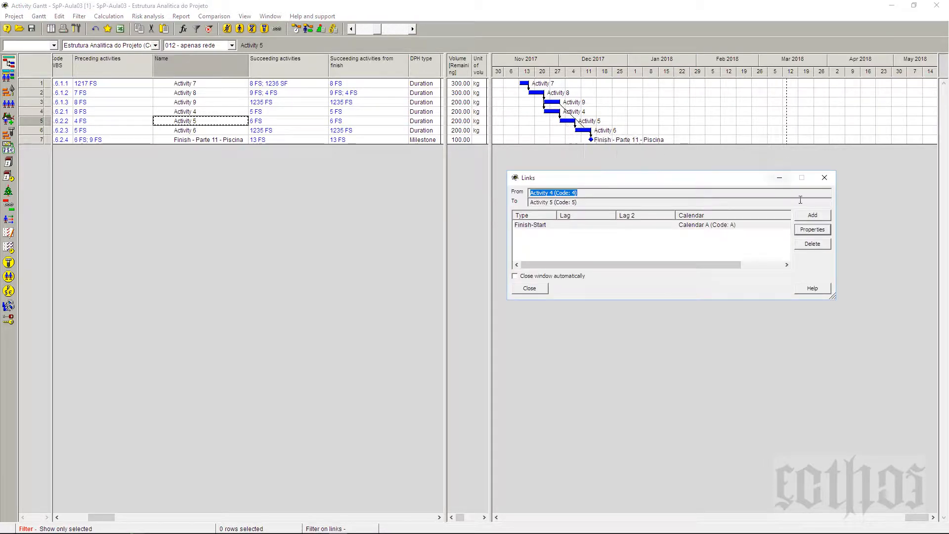
{"action": "left_click", "coordinate": [819, 231]}
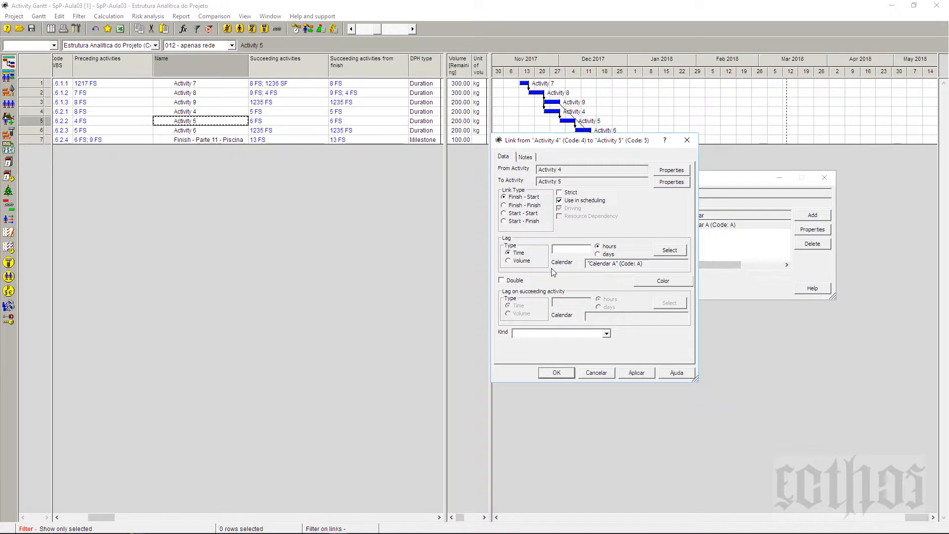
{"action": "left_click", "coordinate": [587, 252]}
{"action": "type", "text": "2"}
{"action": "left_click", "coordinate": [516, 281]}
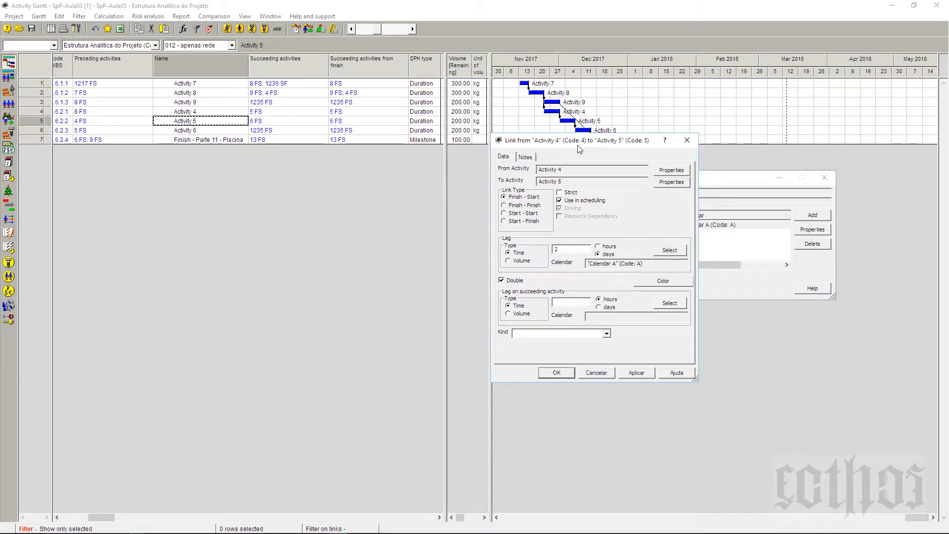
Step: Set the link's lag on the succeeding activity to 20 % of volume and apply it
{"action": "left_click_drag", "start_coordinate": [449, 184], "coordinate": [360, 188]}
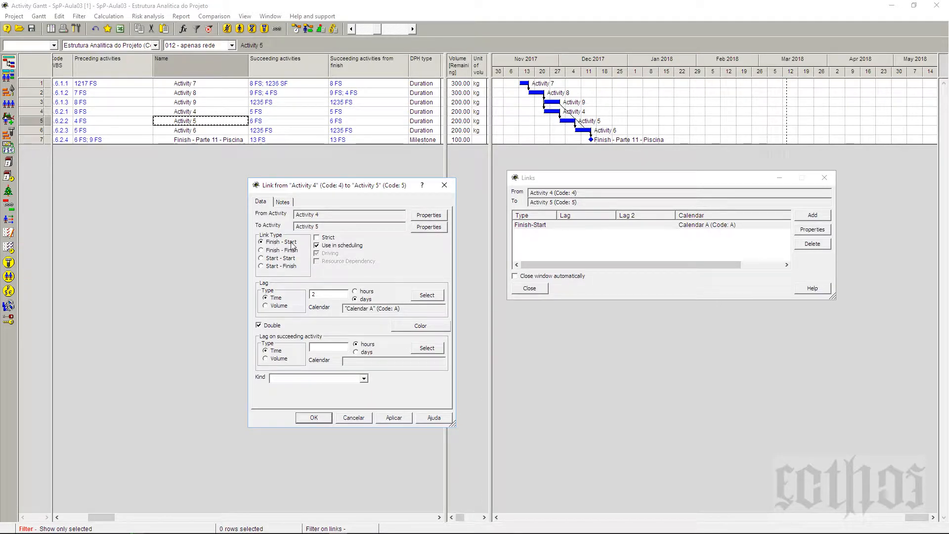
{"action": "left_click", "coordinate": [345, 295]}
{"action": "left_click", "coordinate": [282, 359]}
{"action": "left_click", "coordinate": [326, 347]}
{"action": "type", "text": "50"}
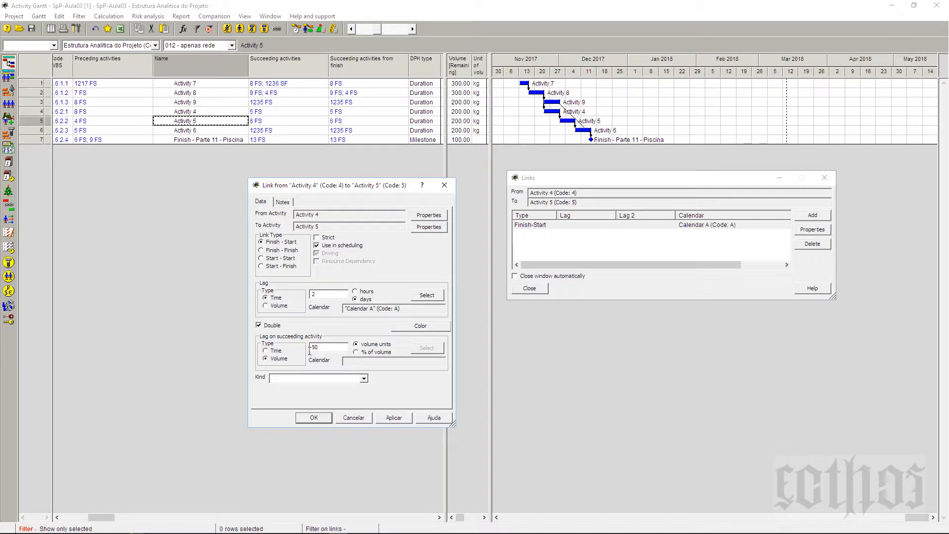
{"action": "left_click_drag", "start_coordinate": [324, 349], "coordinate": [306, 350]}
{"action": "type", "text": "20"}
{"action": "left_click", "coordinate": [327, 217]}
{"action": "left_click", "coordinate": [327, 229]}
{"action": "left_click", "coordinate": [332, 297]}
{"action": "left_click_drag", "start_coordinate": [337, 350], "coordinate": [301, 350]}
{"action": "left_click", "coordinate": [390, 419]}
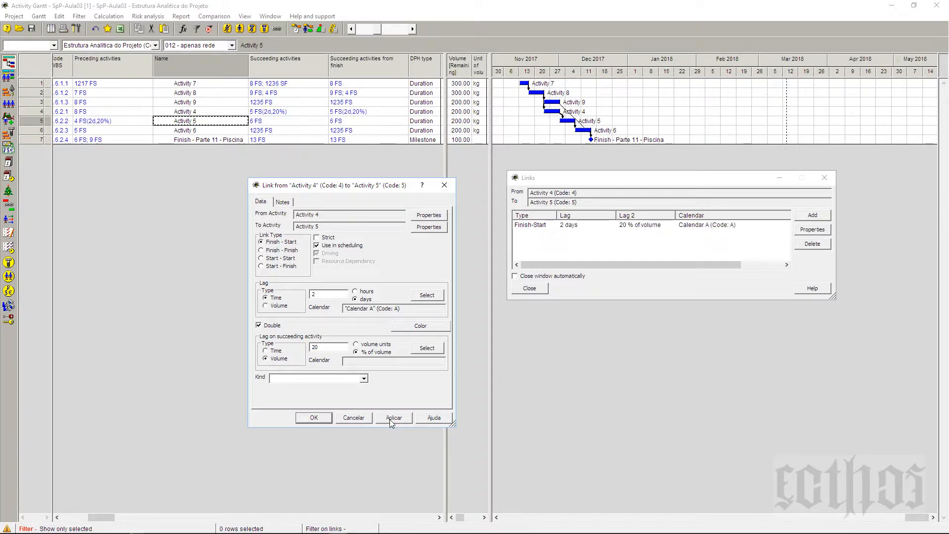
Step: Accept the link properties, close the link list and recalculate the schedule forward for all activities
{"action": "left_click", "coordinate": [311, 419]}
{"action": "left_click", "coordinate": [525, 289]}
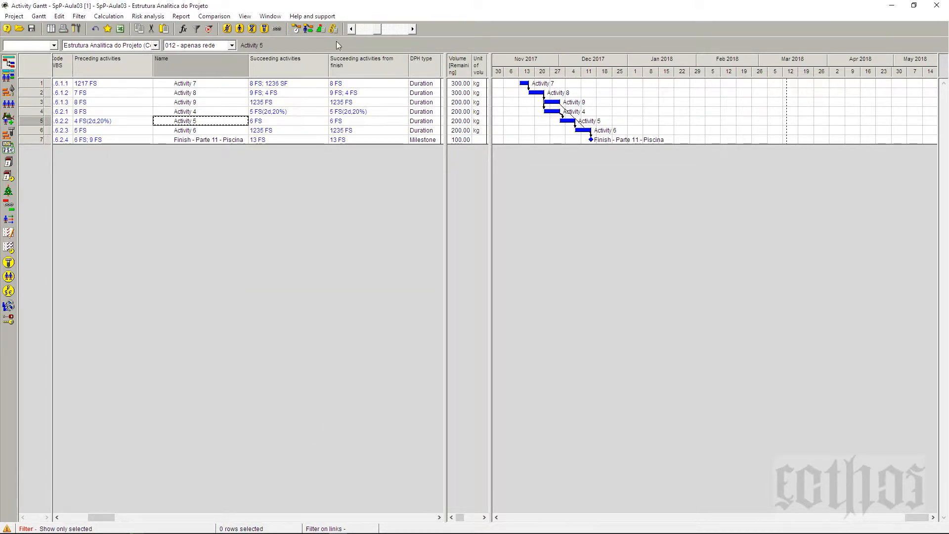
{"action": "left_click", "coordinate": [297, 30]}
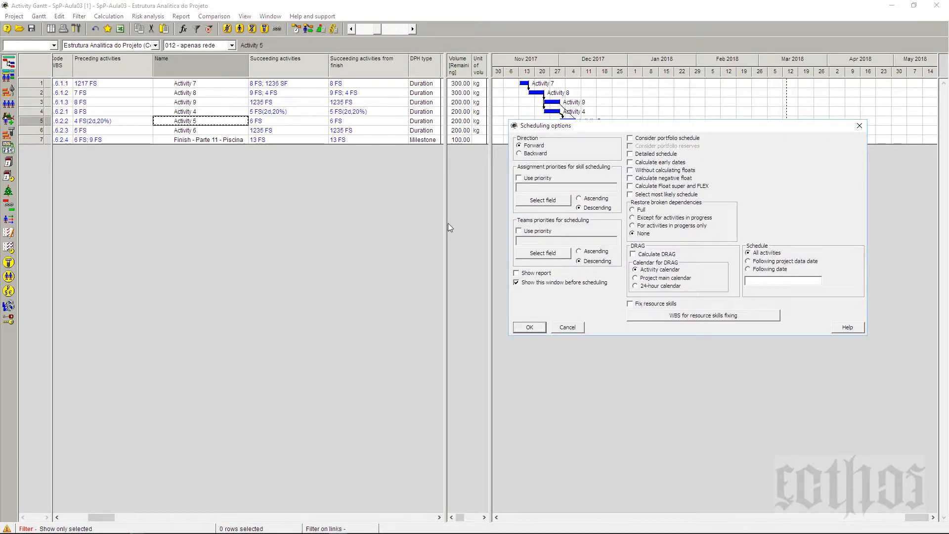
{"action": "left_click", "coordinate": [528, 328]}
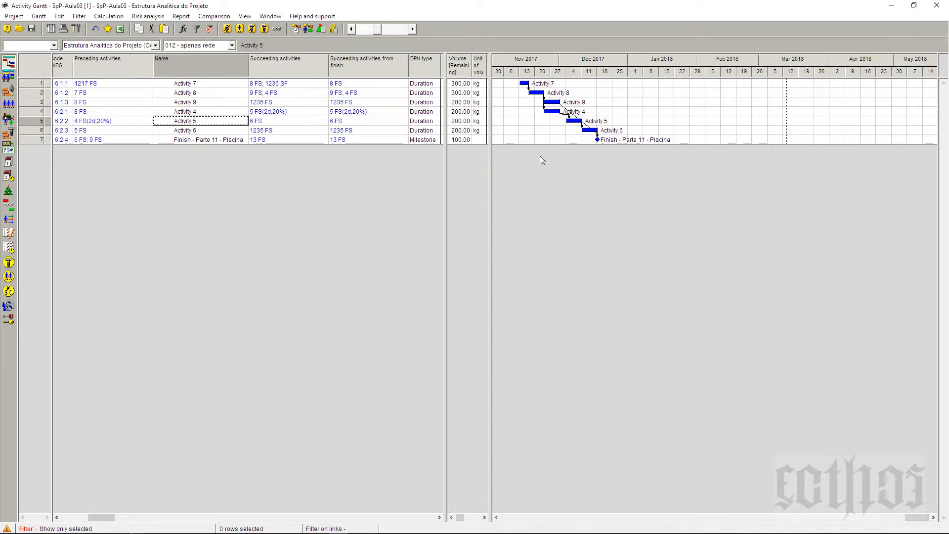
Step: Examine the bars of Activity 4 and Activity 5 at a daily time scale, comparing their dates and the double-lag link between them
{"action": "left_click", "coordinate": [403, 29]}
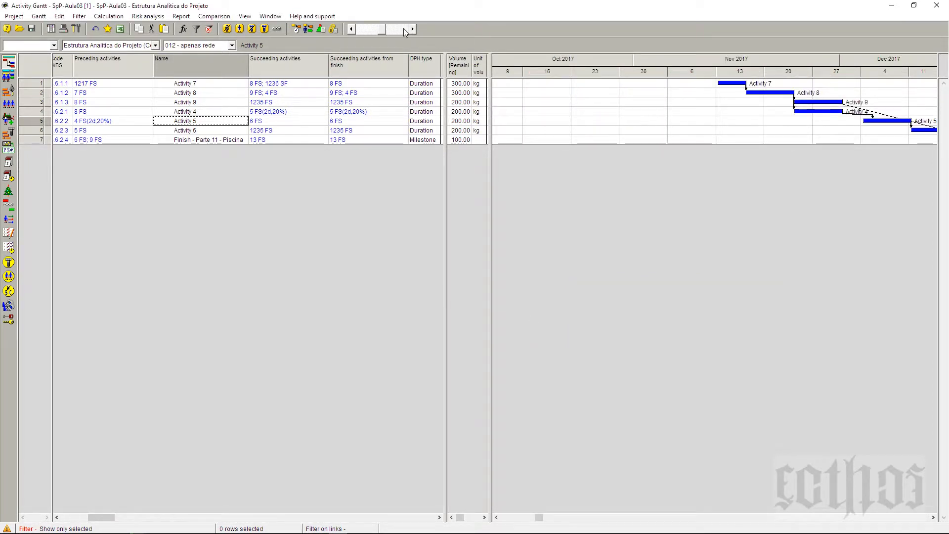
{"action": "left_click", "coordinate": [404, 28]}
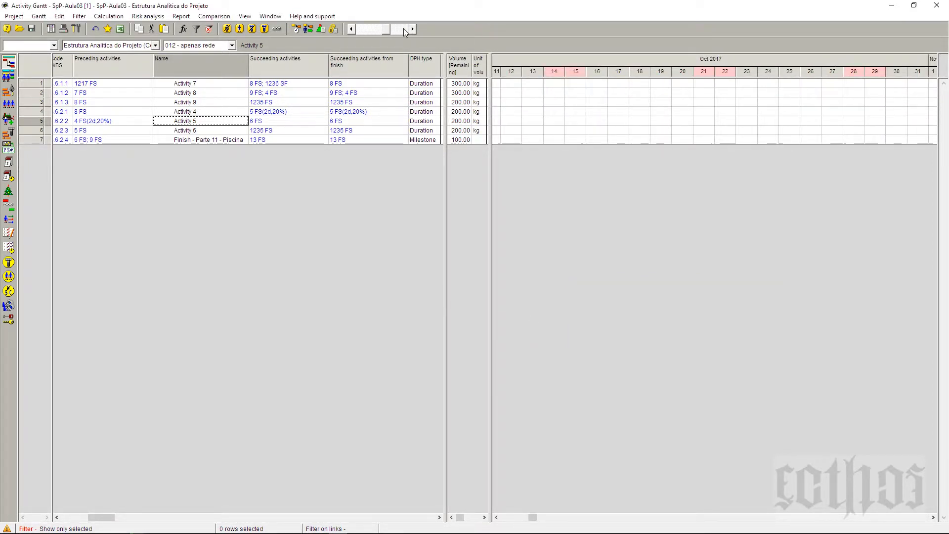
{"action": "left_click", "coordinate": [354, 31]}
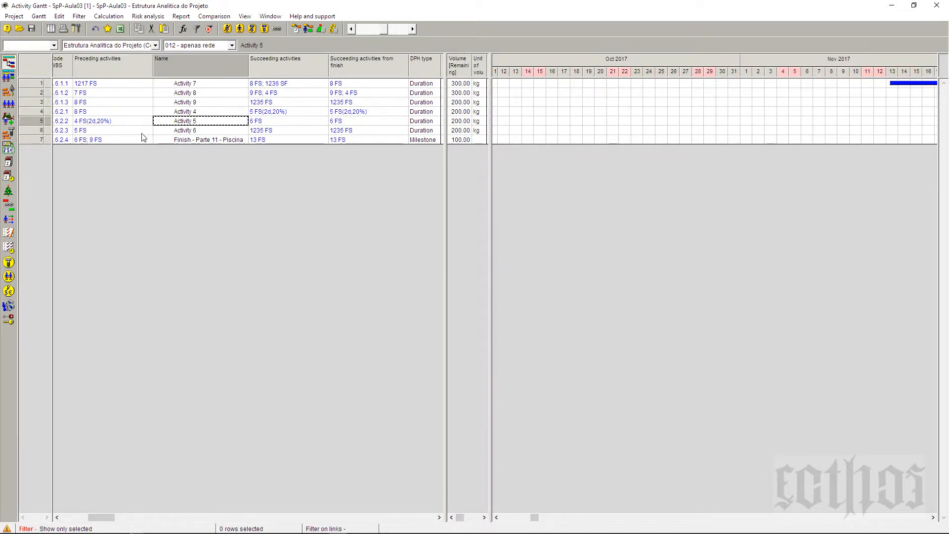
{"action": "left_click", "coordinate": [216, 113]}
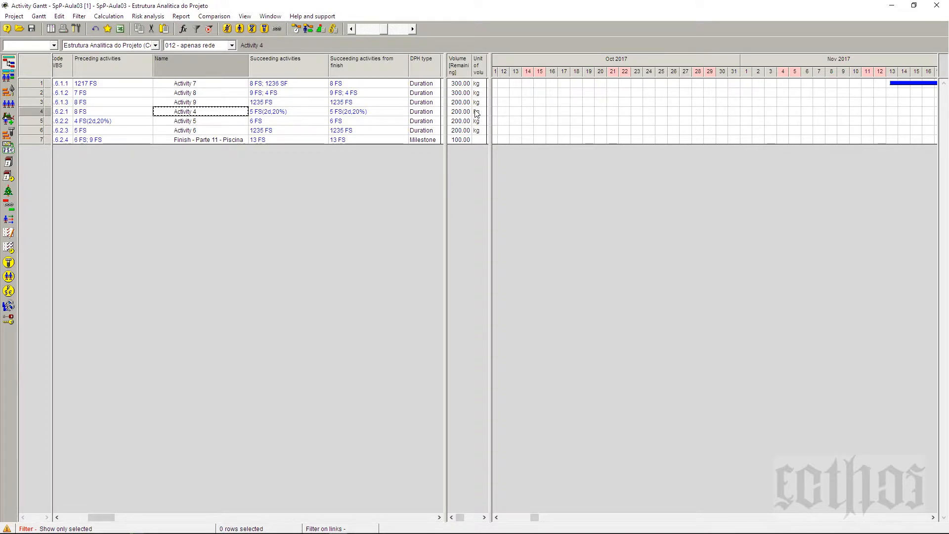
{"action": "right_click", "coordinate": [503, 111]}
{"action": "left_click", "coordinate": [521, 117]}
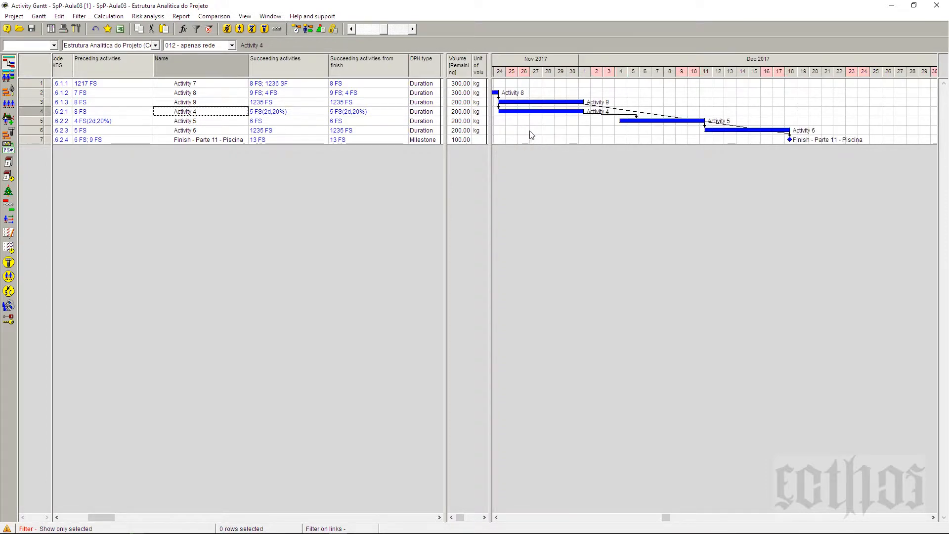
{"action": "left_click", "coordinate": [30, 111]}
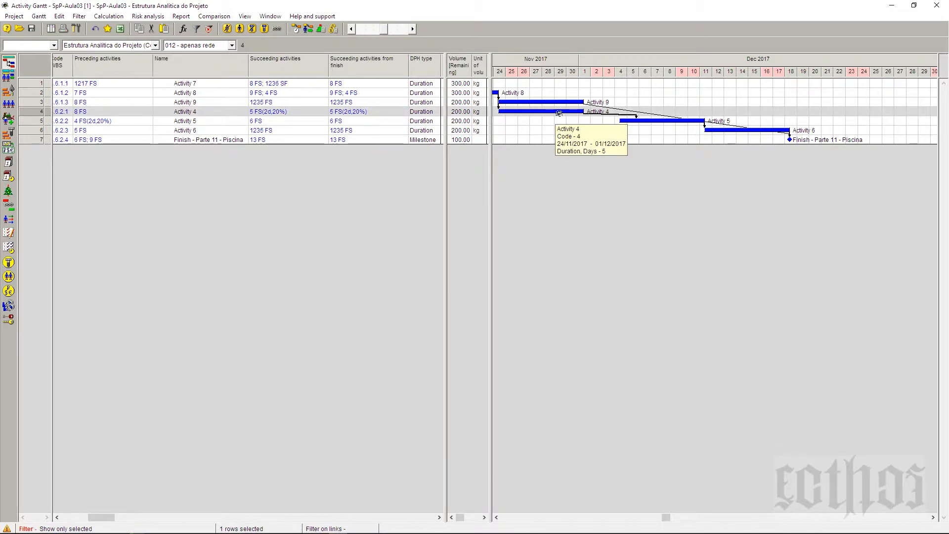
{"action": "mouse_move", "coordinate": [668, 122]}
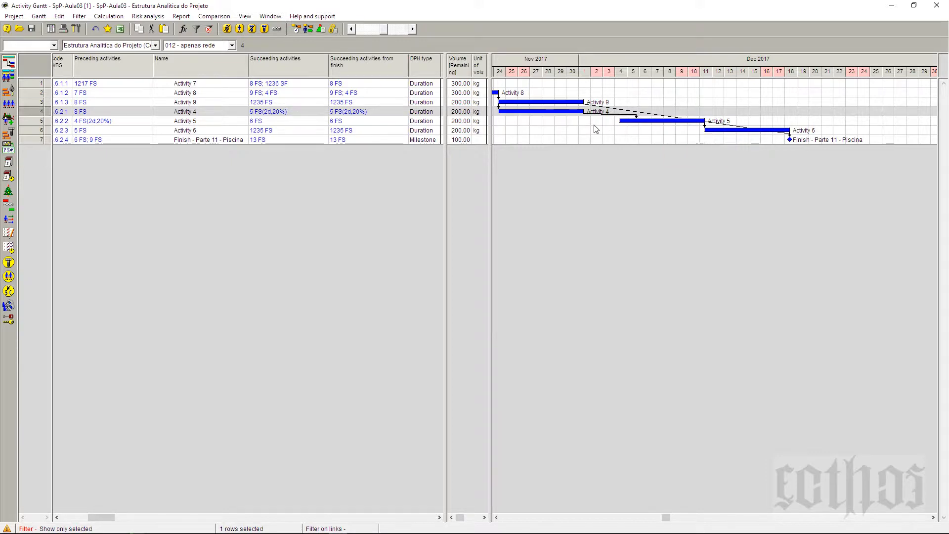
{"action": "mouse_move", "coordinate": [635, 122]}
{"action": "mouse_move", "coordinate": [676, 122]}
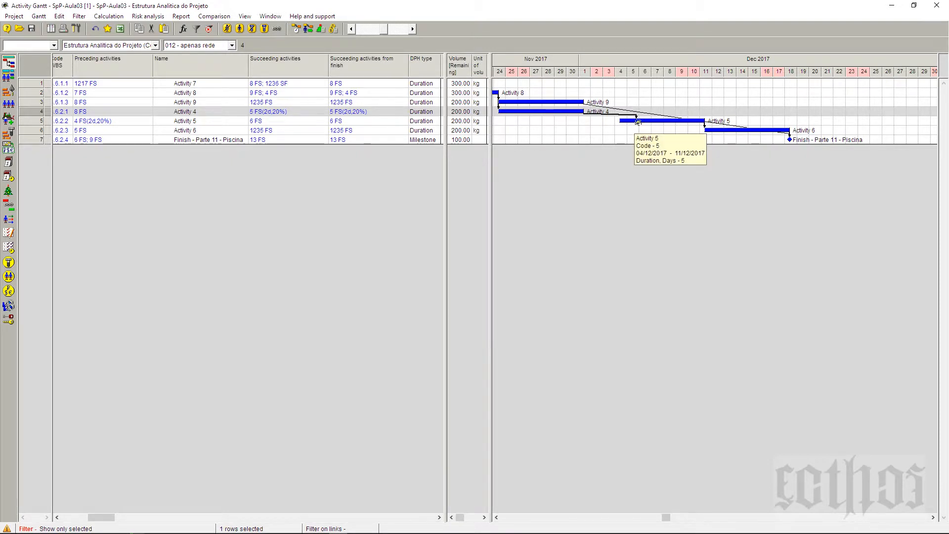
{"action": "mouse_move", "coordinate": [639, 123]}
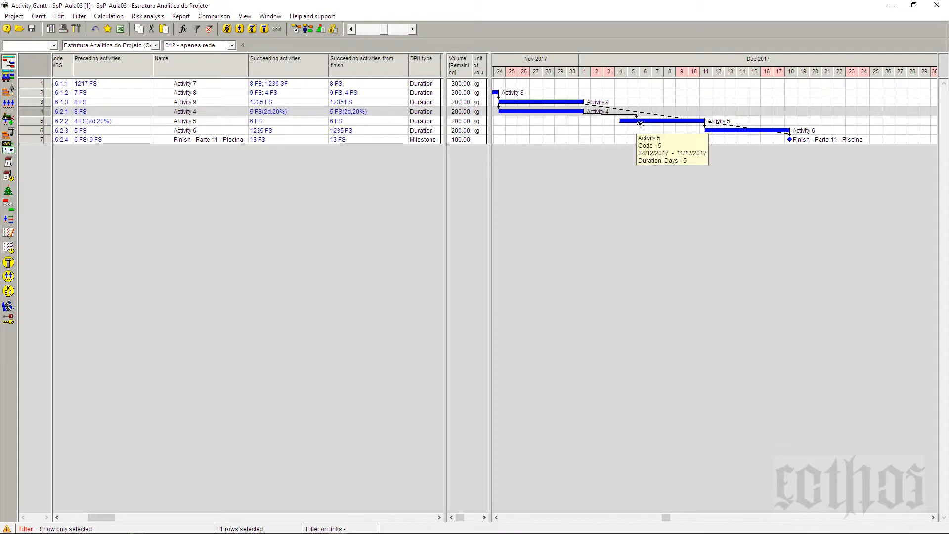
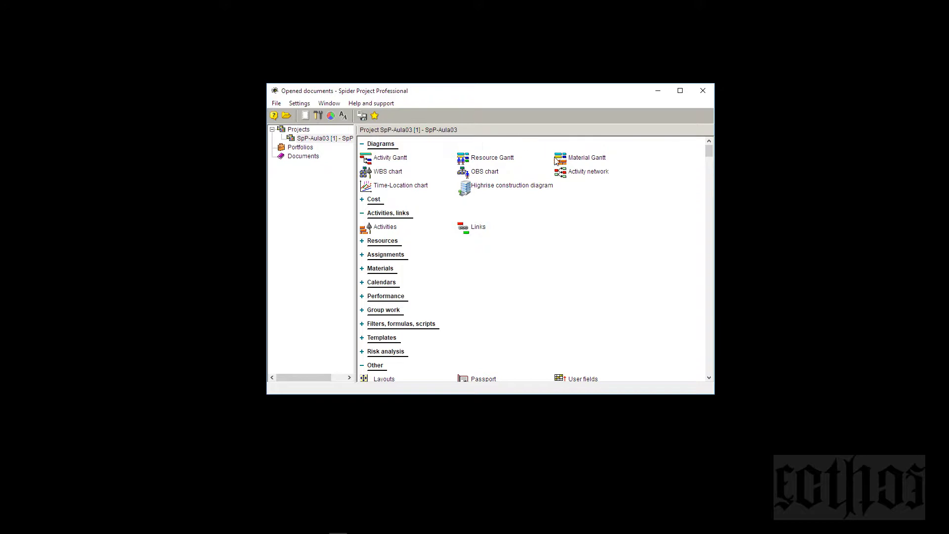
Step: Open the project's Activity network diagram and review its display options without changing them
{"action": "right_click", "coordinate": [571, 177]}
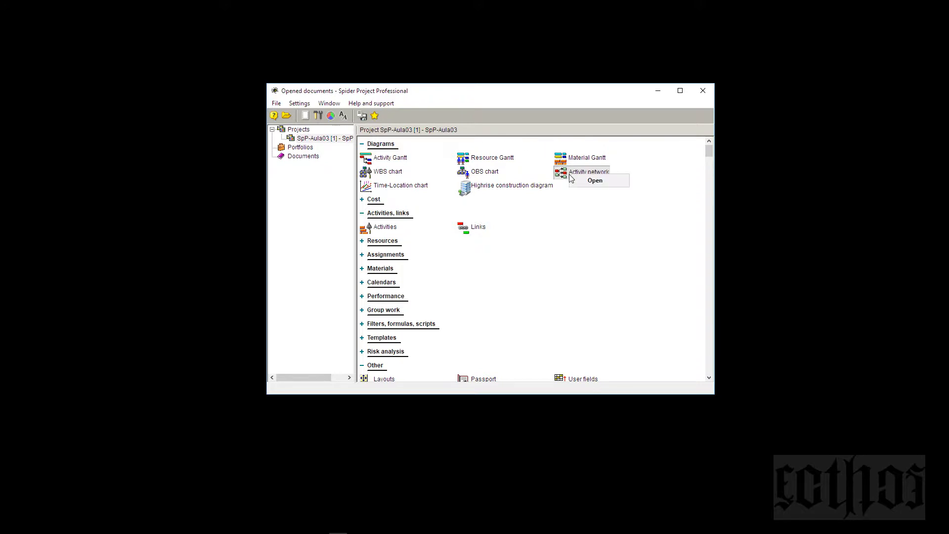
{"action": "left_click", "coordinate": [583, 181]}
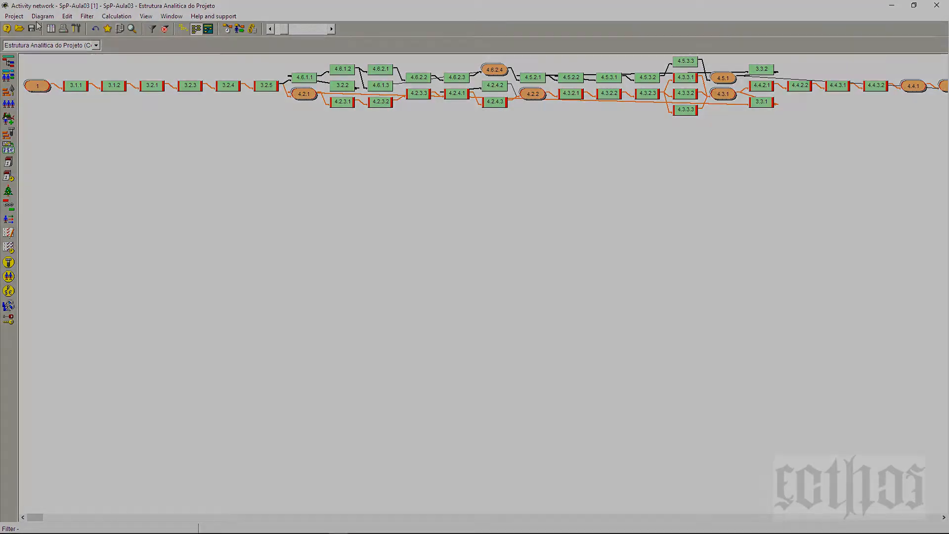
{"action": "left_click", "coordinate": [48, 17]}
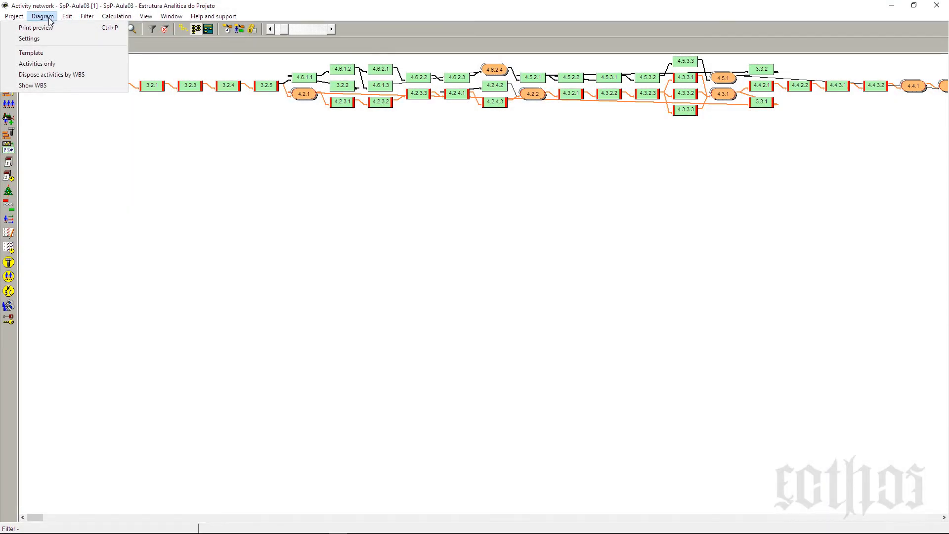
{"action": "left_click", "coordinate": [30, 39]}
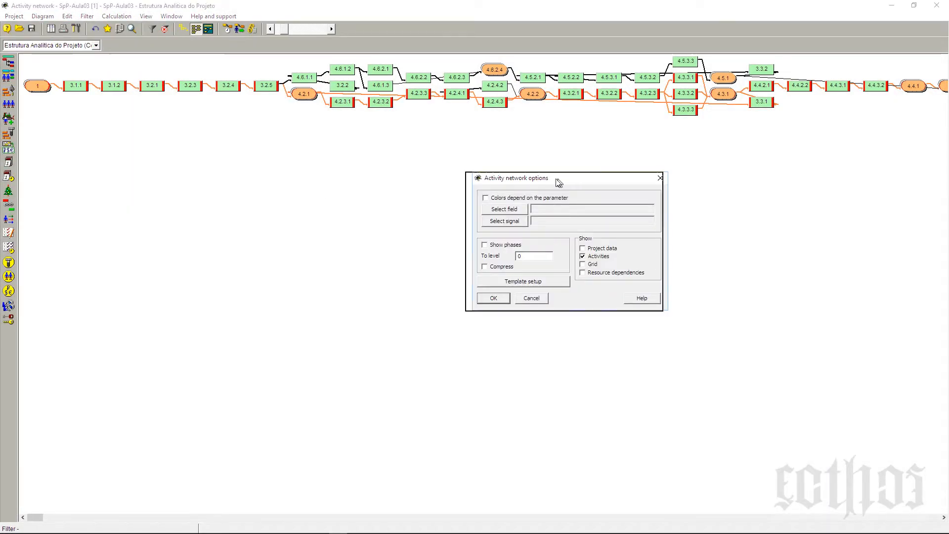
{"action": "left_click_drag", "start_coordinate": [557, 182], "coordinate": [413, 210]}
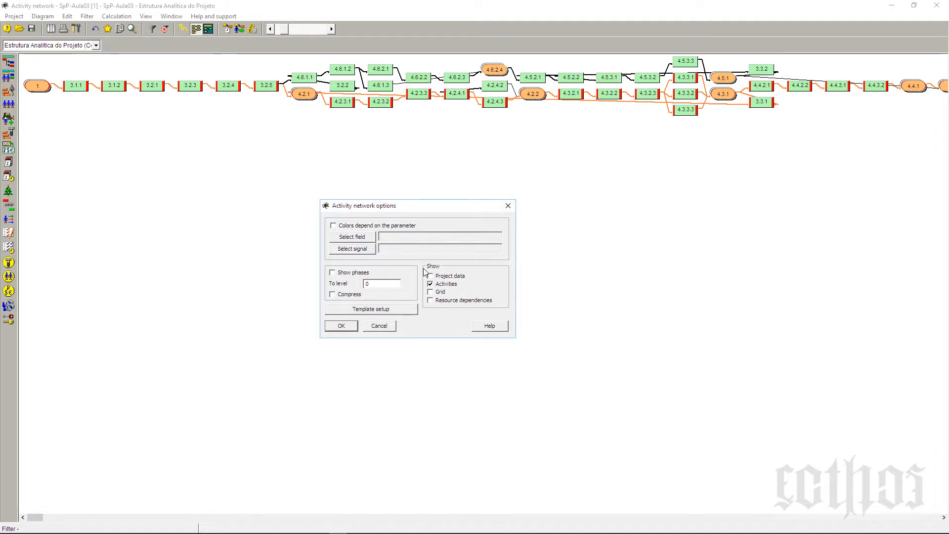
{"action": "left_click", "coordinate": [379, 326]}
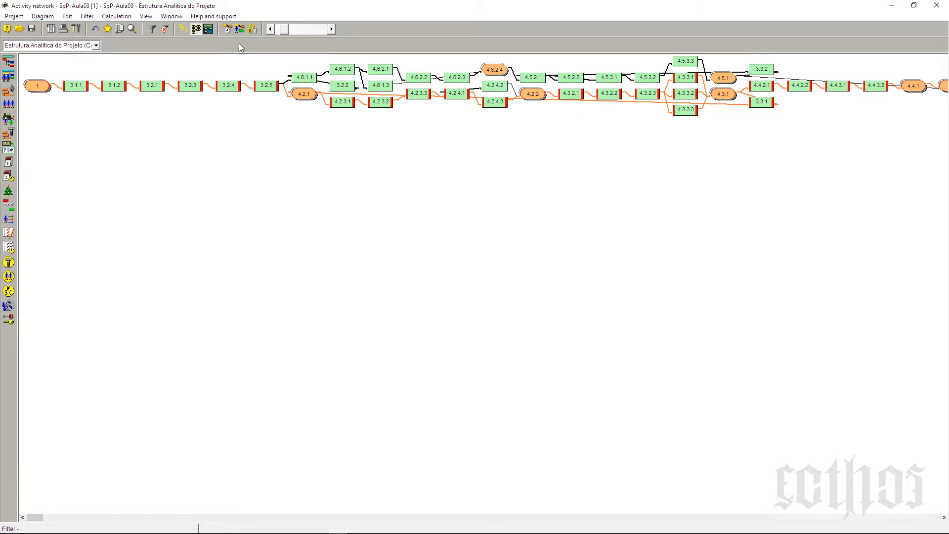
Step: Set the network box template prefixes to "wbs" for Code WBS and "desc." for Name, and accept the template
{"action": "left_click", "coordinate": [55, 17]}
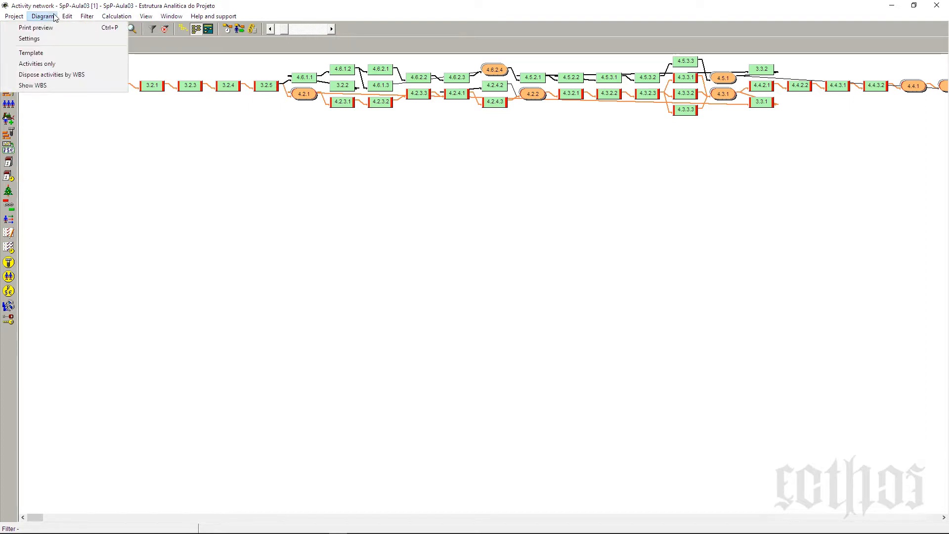
{"action": "left_click", "coordinate": [60, 53]}
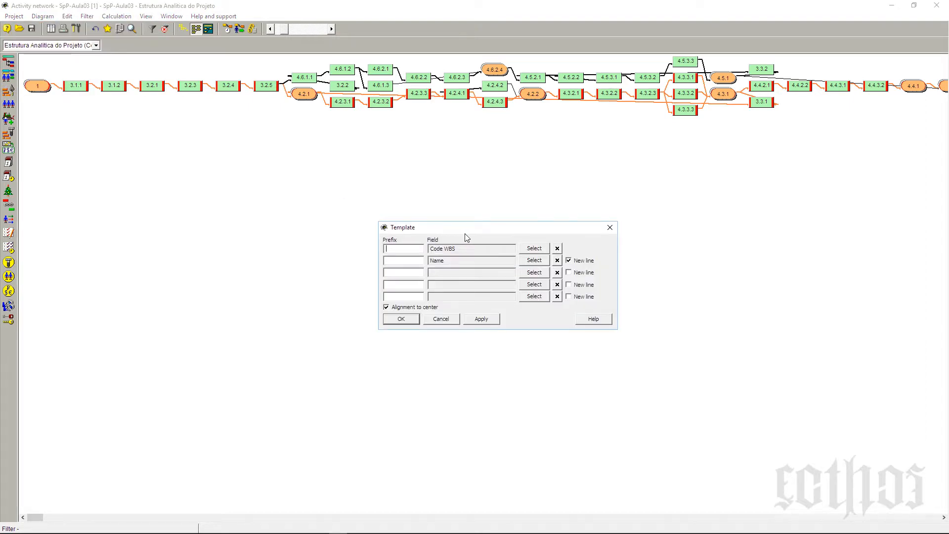
{"action": "left_click_drag", "start_coordinate": [466, 229], "coordinate": [466, 220]}
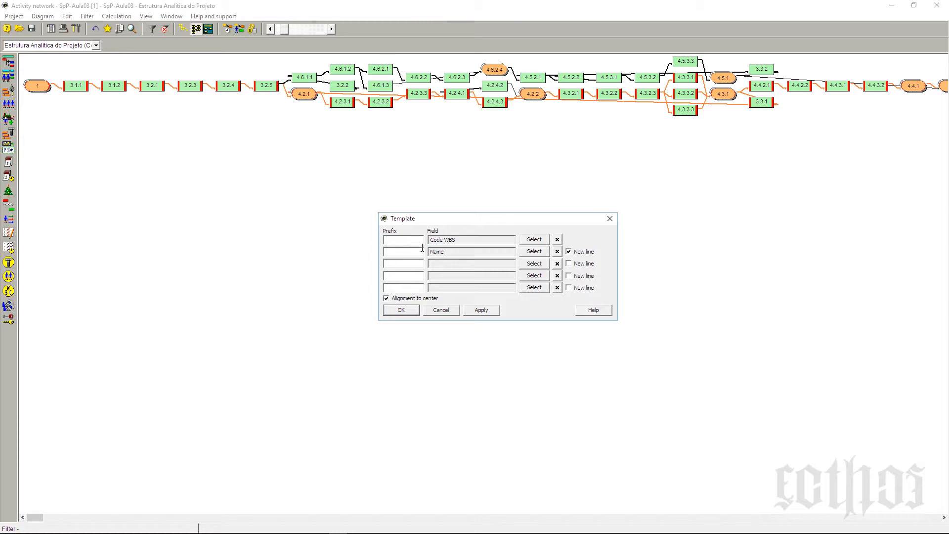
{"action": "type", "text": "bs"}
{"action": "left_click", "coordinate": [422, 254]}
{"action": "type", "text": "desc."}
{"action": "left_click", "coordinate": [479, 312]}
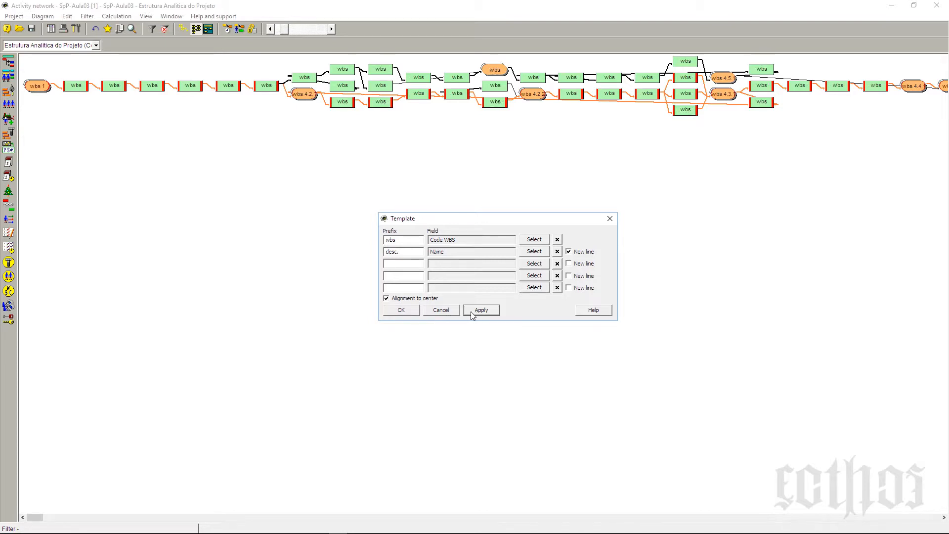
{"action": "left_click", "coordinate": [406, 313]}
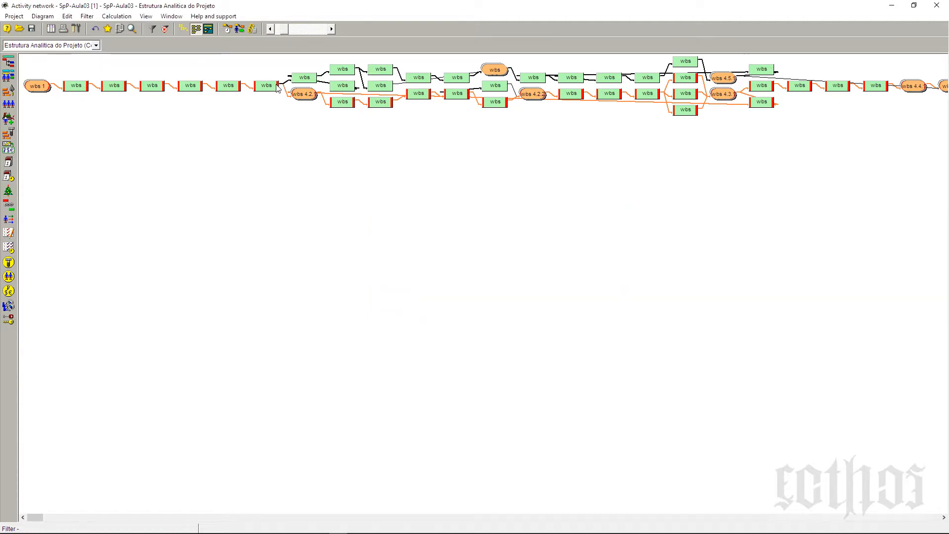
Step: Move the "start - chao" milestone (WBS 4.2.1) straight down, well below the other activity boxes
{"action": "left_click", "coordinate": [331, 29]}
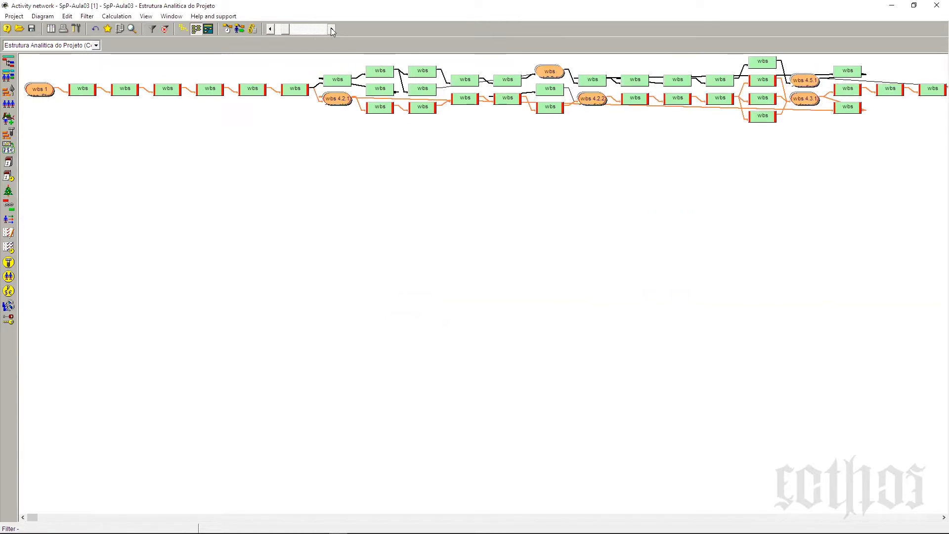
{"action": "left_click", "coordinate": [331, 28]}
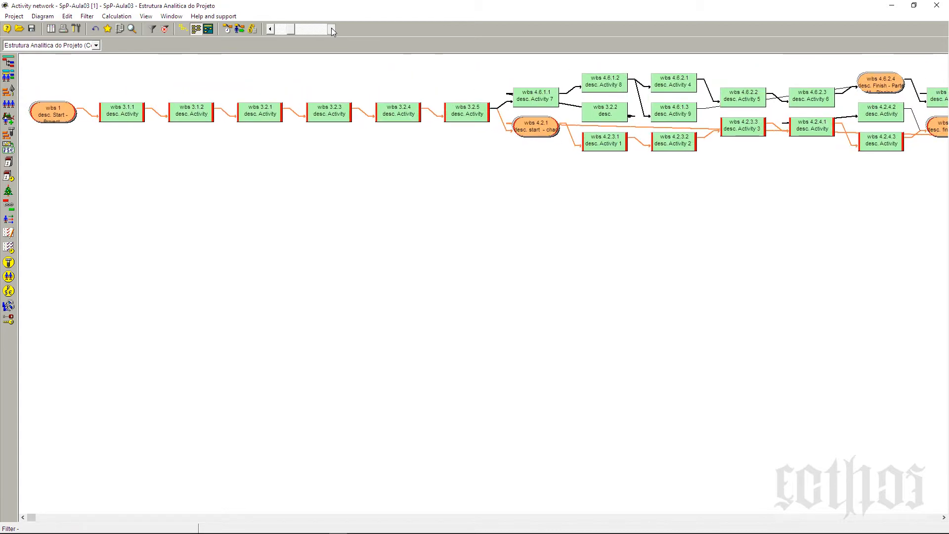
{"action": "left_click", "coordinate": [332, 28]}
{"action": "left_click", "coordinate": [331, 29]}
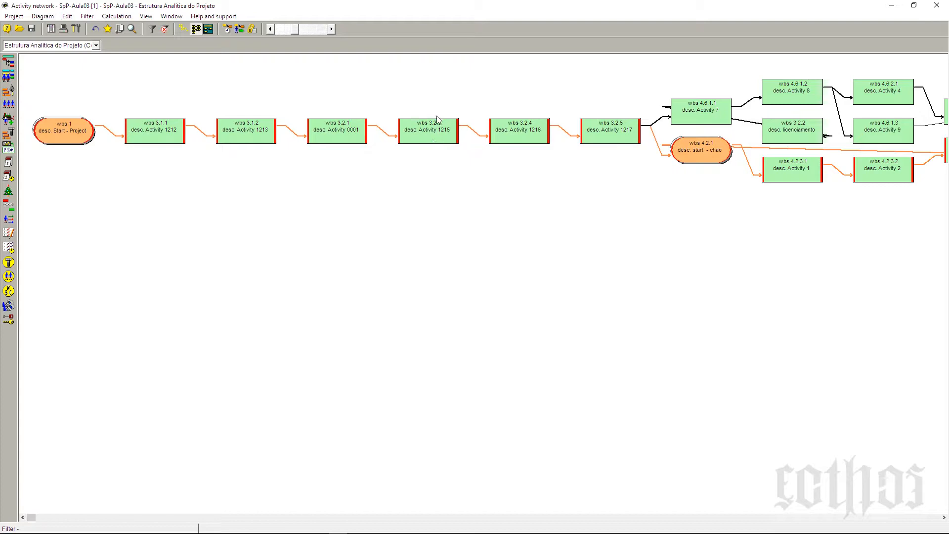
{"action": "left_click", "coordinate": [699, 145]}
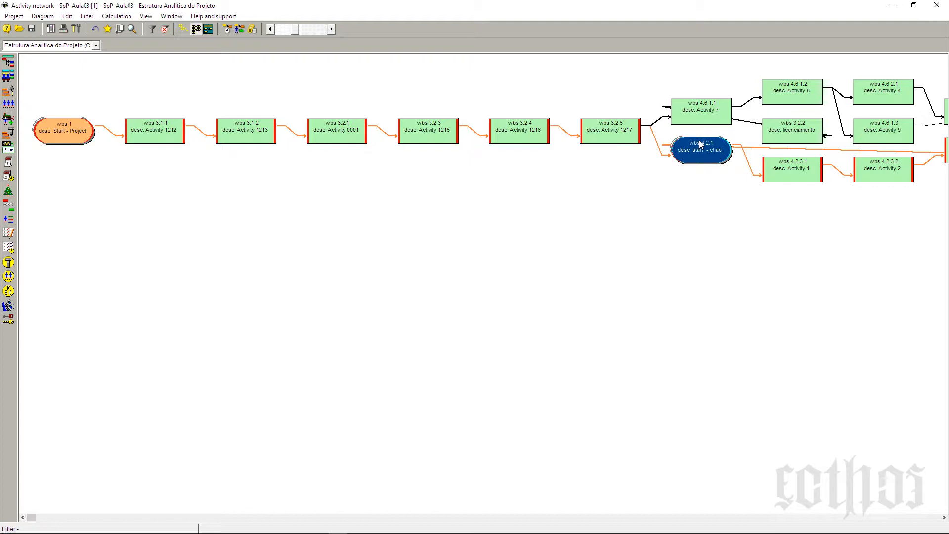
{"action": "left_click_drag", "start_coordinate": [700, 144], "coordinate": [662, 267]}
{"action": "left_click", "coordinate": [611, 262]}
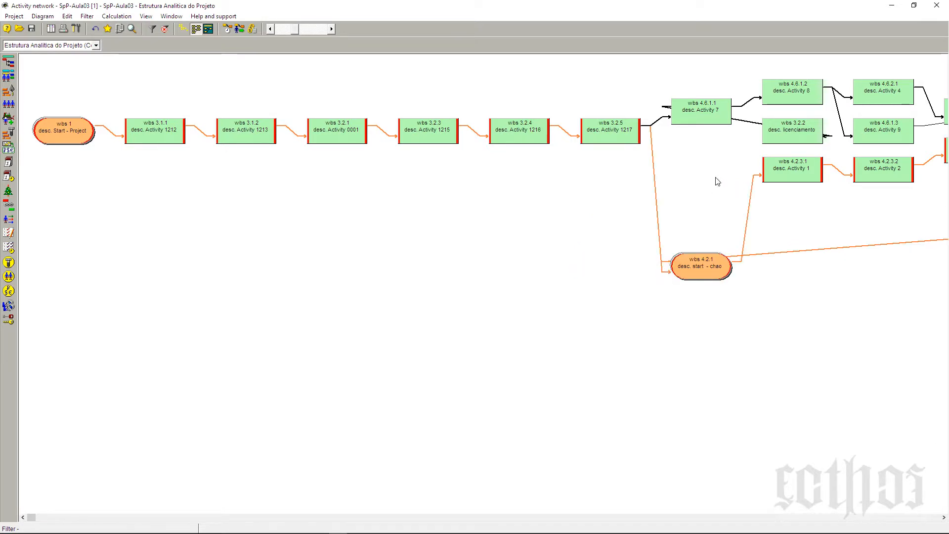
Step: Move Activity 8 (WBS 4.6.1.2) up to the top row and Activity 7 (WBS 4.6.1.1) down slightly below Activity 1217
{"action": "left_click", "coordinate": [791, 87]}
{"action": "left_click_drag", "start_coordinate": [791, 87], "coordinate": [771, 65]}
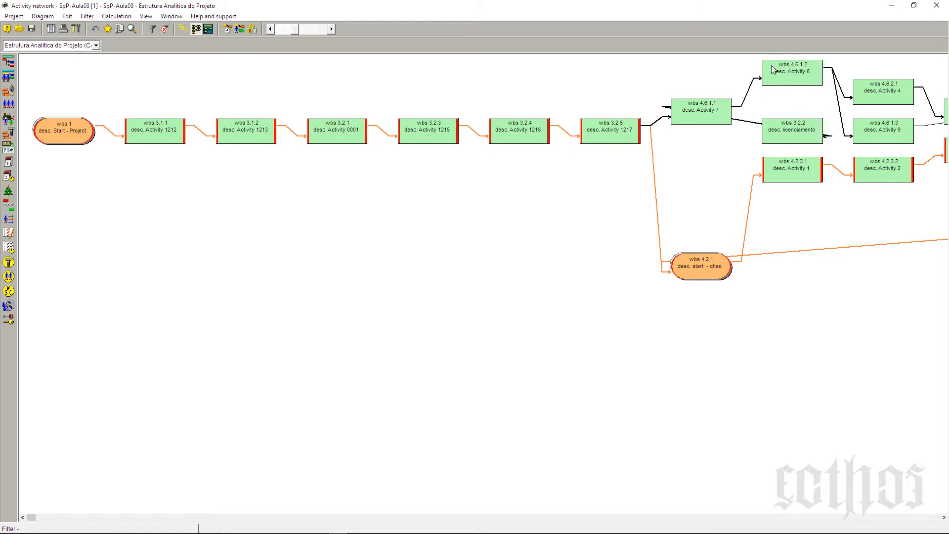
{"action": "left_click", "coordinate": [698, 105]}
{"action": "left_click_drag", "start_coordinate": [698, 105], "coordinate": [697, 143]}
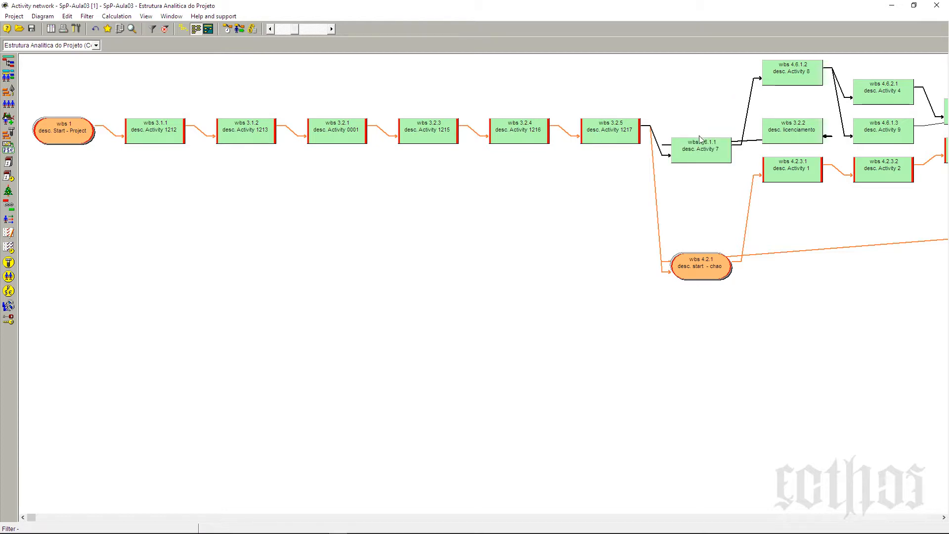
Step: Move the "licenciamento" activity (WBS 3.2.2) above Activity 7, in the top row level with Activity 8
{"action": "left_click_drag", "start_coordinate": [784, 125], "coordinate": [699, 79]}
{"action": "left_click", "coordinate": [805, 127]}
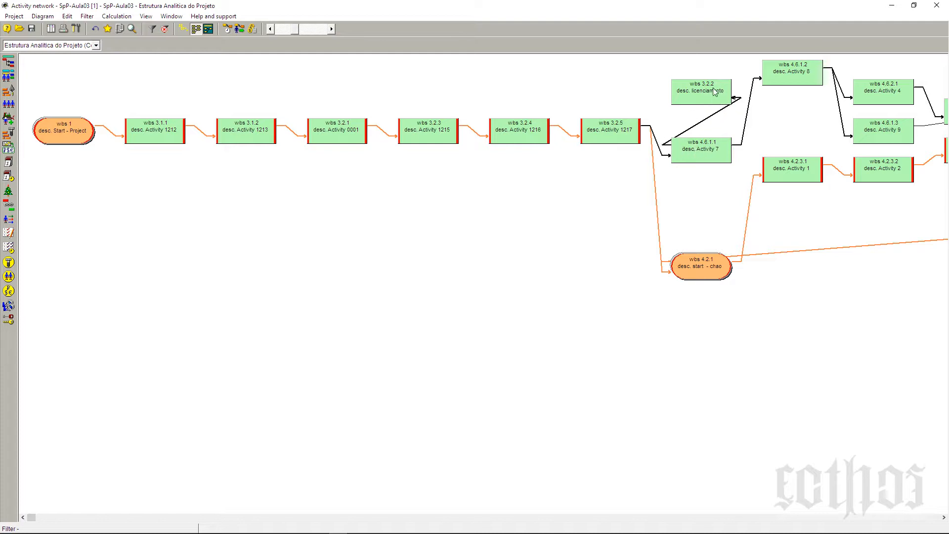
{"action": "left_click_drag", "start_coordinate": [715, 91], "coordinate": [678, 70]}
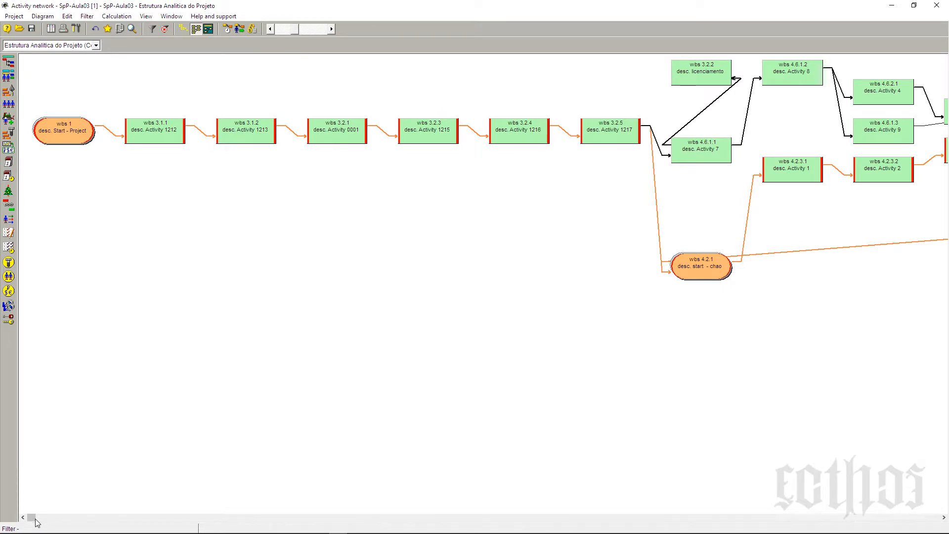
Step: Bring up the opened documents window beside the network diagram and open the colors setup, placed clear of that window
{"action": "left_click_drag", "start_coordinate": [31, 517], "coordinate": [596, 516]}
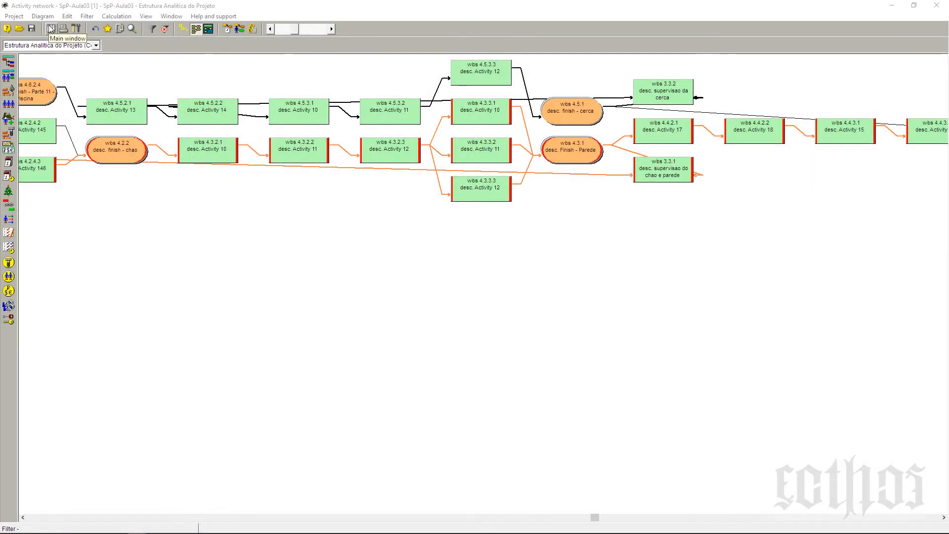
{"action": "left_click", "coordinate": [50, 28]}
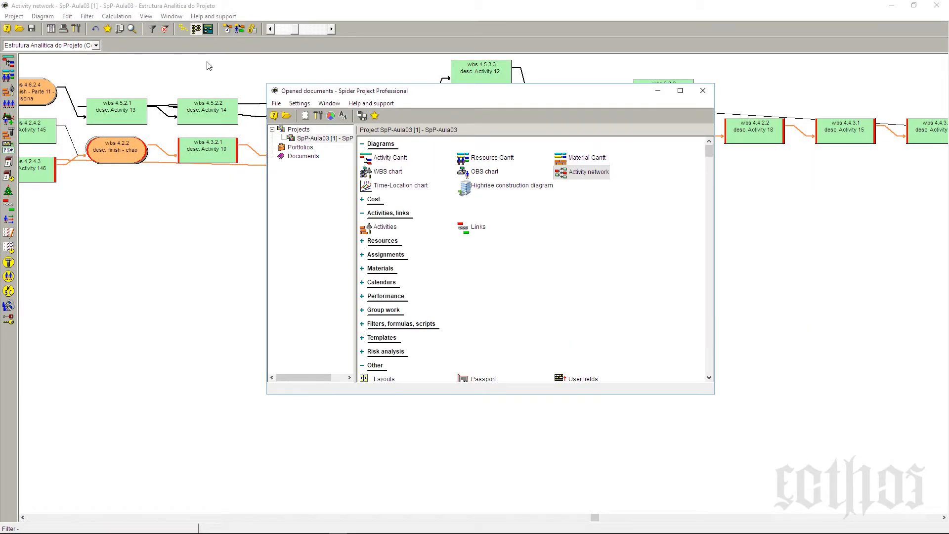
{"action": "left_click_drag", "start_coordinate": [472, 116], "coordinate": [559, 174]}
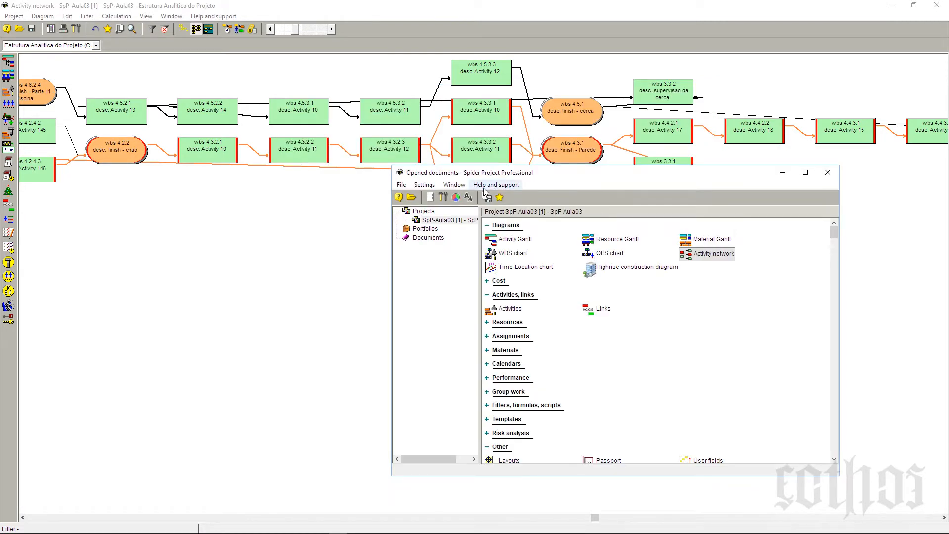
{"action": "left_click", "coordinate": [455, 198]}
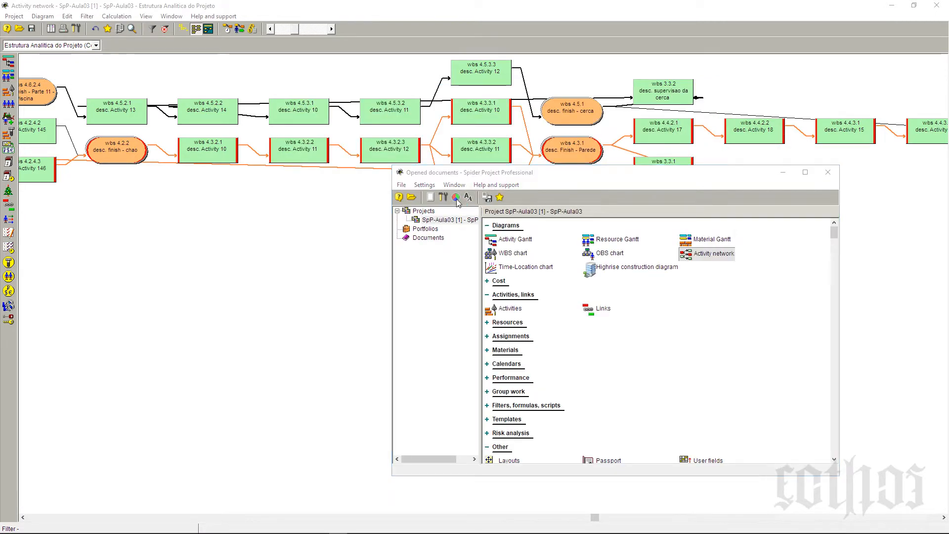
{"action": "left_click_drag", "start_coordinate": [690, 154], "coordinate": [255, 207]}
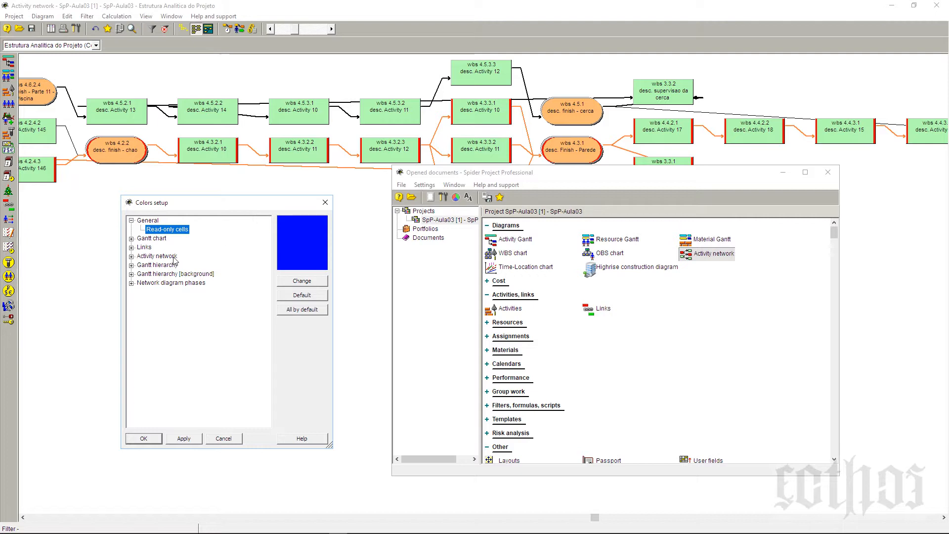
Step: Examine the colors assigned to the Activity network elements, from Background and Text through Phase title
{"action": "left_click", "coordinate": [132, 257]}
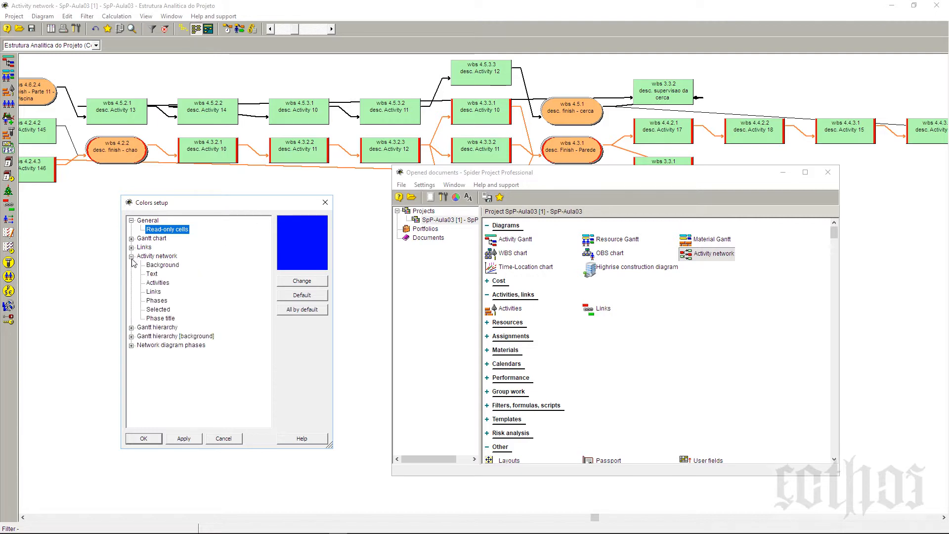
{"action": "left_click", "coordinate": [131, 346]}
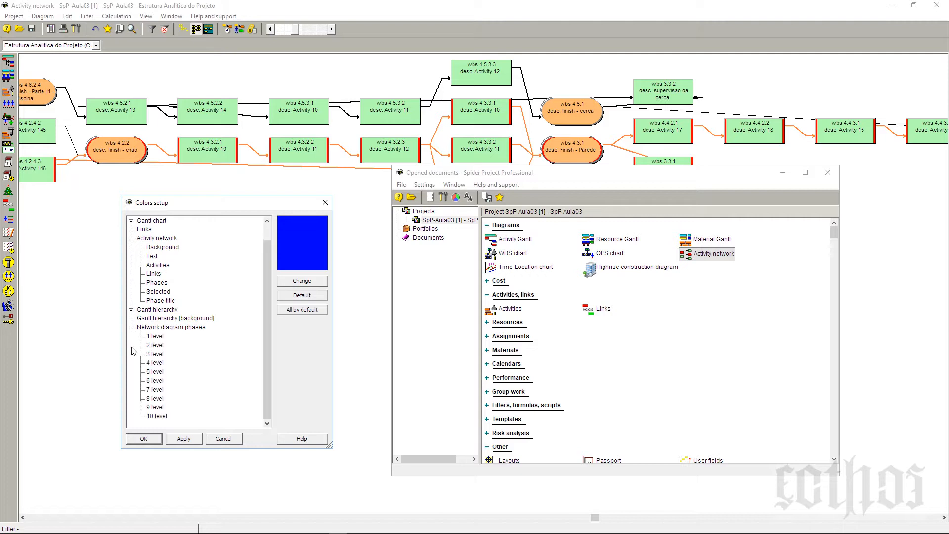
{"action": "left_click", "coordinate": [166, 249]}
{"action": "left_click", "coordinate": [163, 256]}
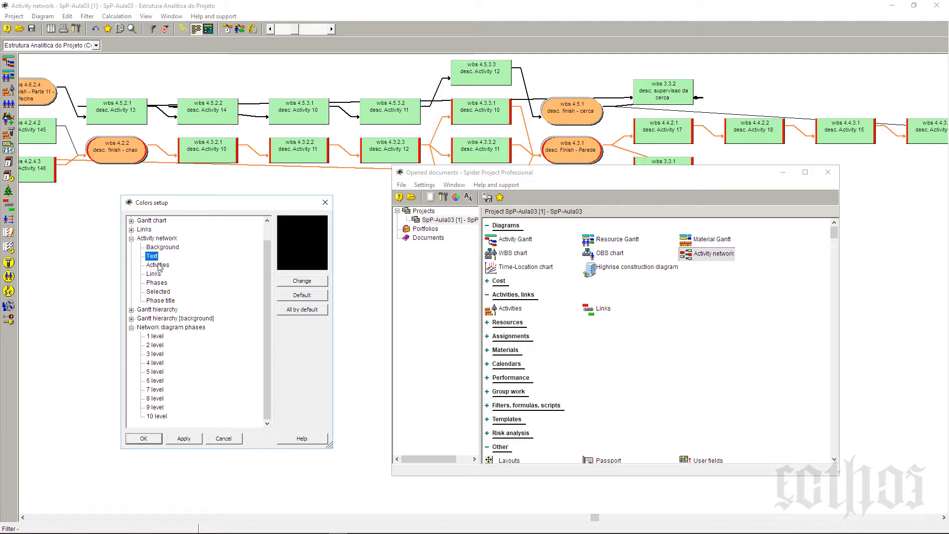
{"action": "left_click", "coordinate": [158, 265]}
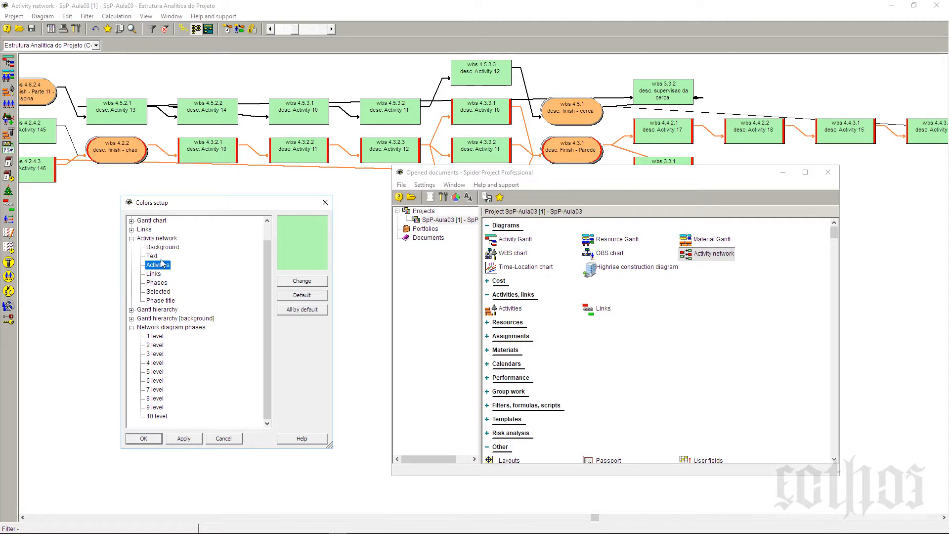
{"action": "left_click", "coordinate": [153, 274]}
{"action": "left_click", "coordinate": [157, 282]}
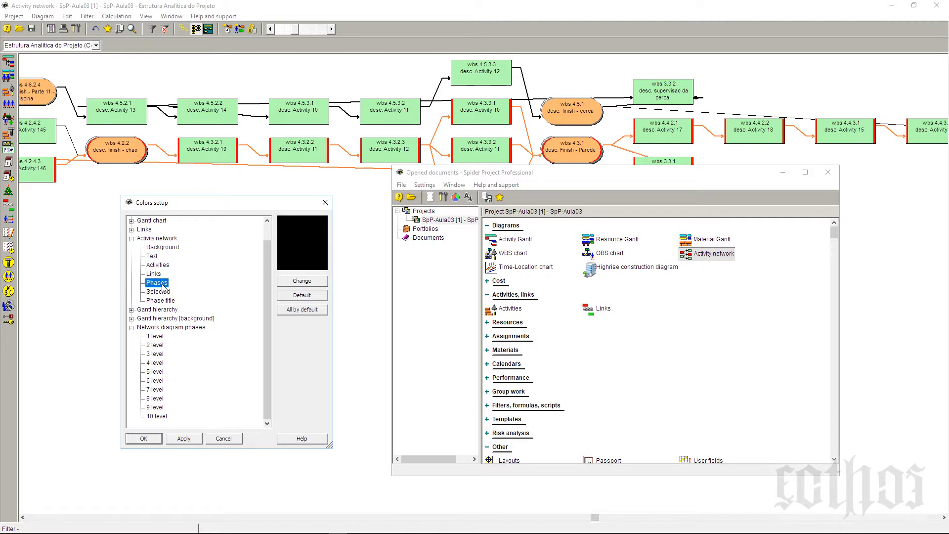
{"action": "left_click", "coordinate": [159, 291]}
{"action": "left_click", "coordinate": [165, 301]}
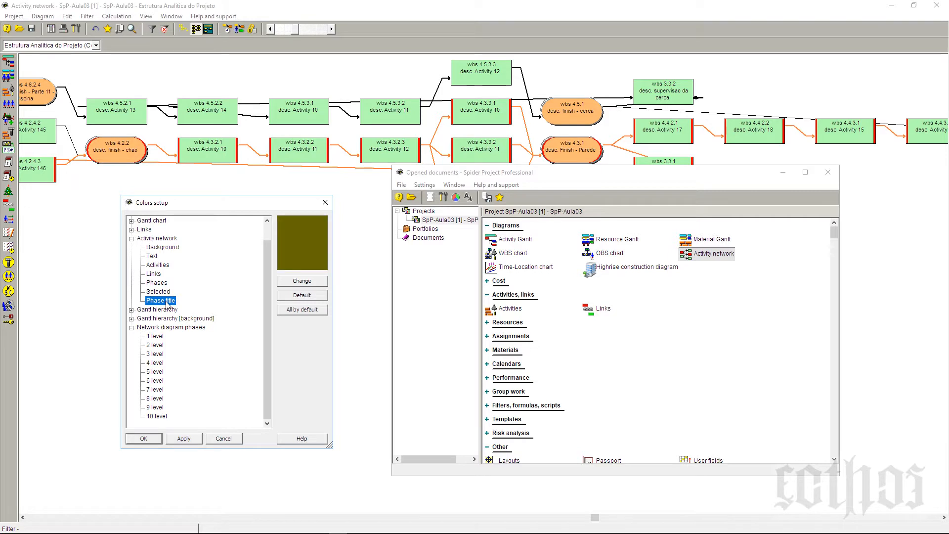
Step: Examine the colors assigned to the network diagram phases from level 1 through level 10
{"action": "left_click", "coordinate": [156, 337]}
{"action": "left_click", "coordinate": [157, 346]}
{"action": "left_click", "coordinate": [157, 355]}
{"action": "left_click", "coordinate": [158, 364]}
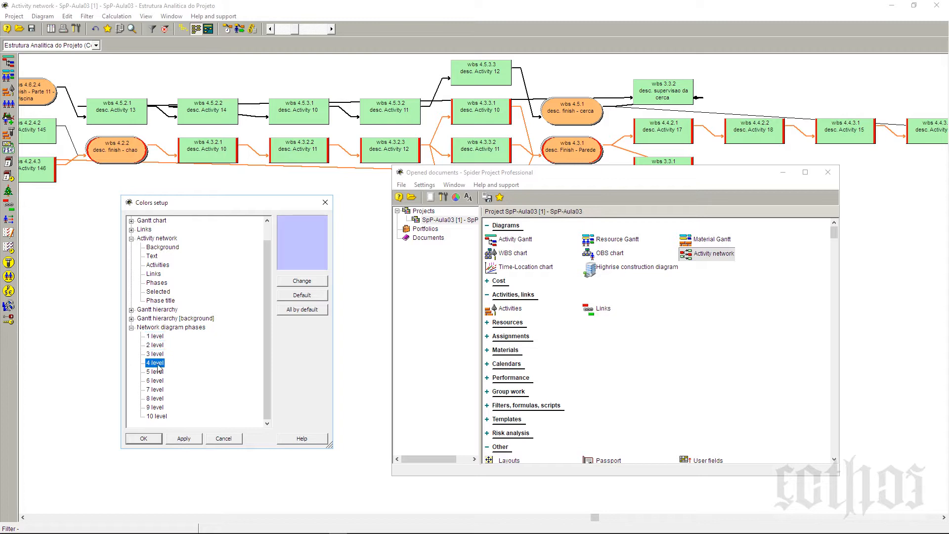
{"action": "left_click", "coordinate": [158, 372]}
{"action": "left_click", "coordinate": [160, 381]}
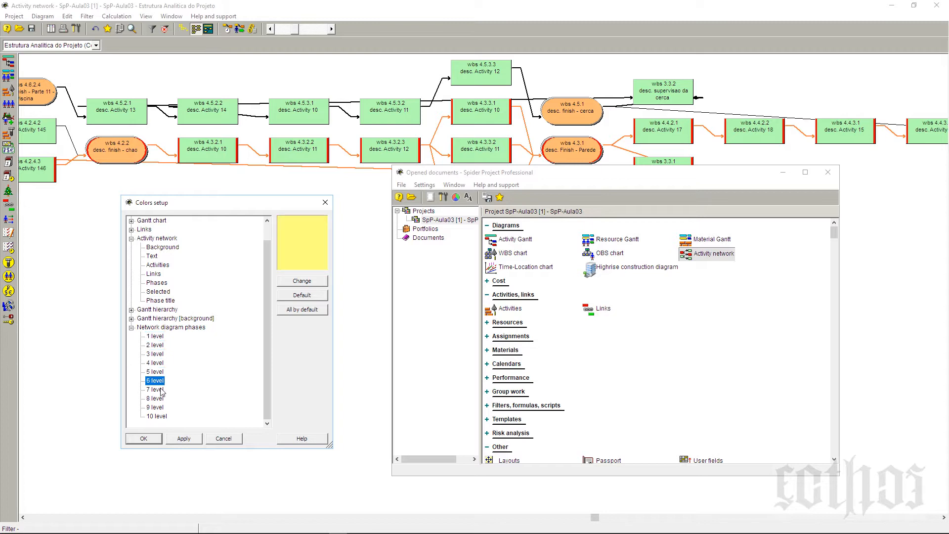
{"action": "left_click", "coordinate": [161, 390]}
{"action": "left_click", "coordinate": [162, 399]}
{"action": "left_click", "coordinate": [162, 408]}
{"action": "left_click", "coordinate": [162, 417]}
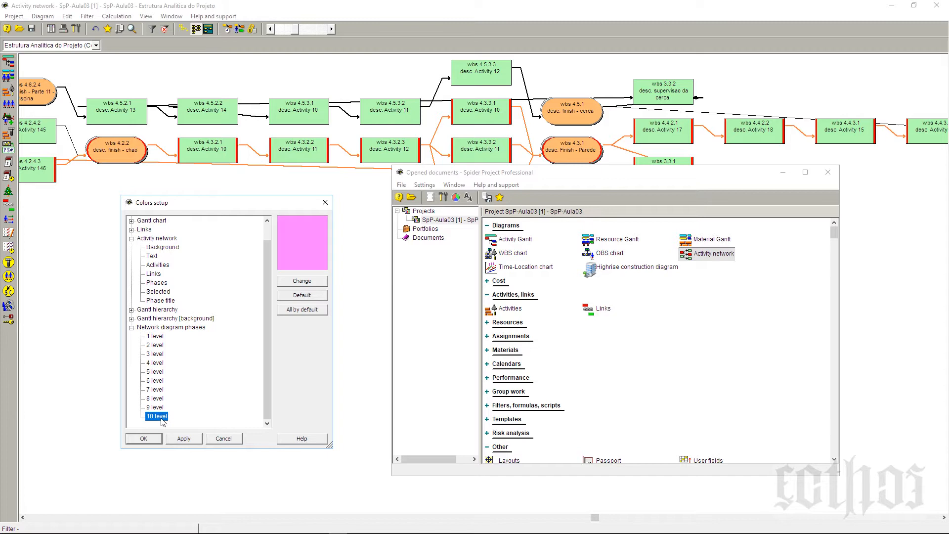
{"action": "left_click", "coordinate": [155, 336]}
{"action": "left_click", "coordinate": [156, 346]}
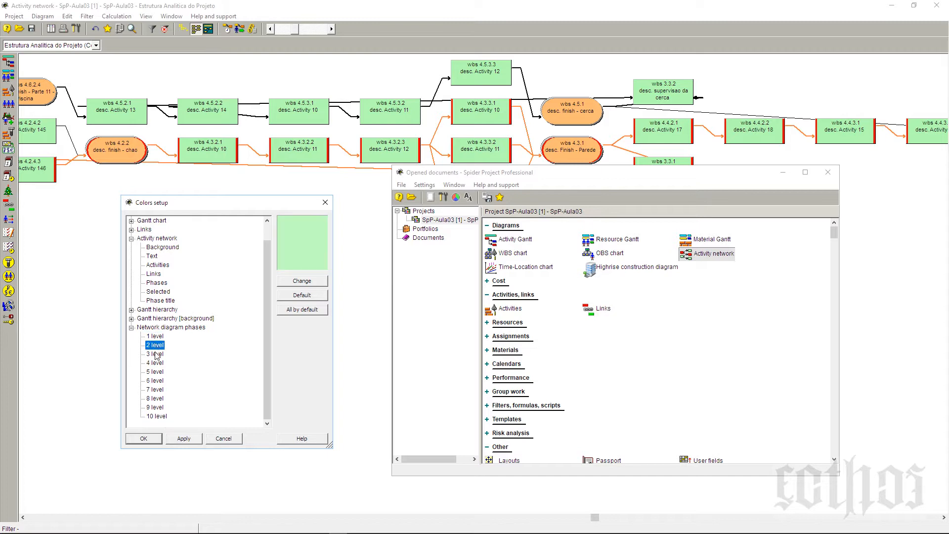
{"action": "left_click", "coordinate": [156, 354]}
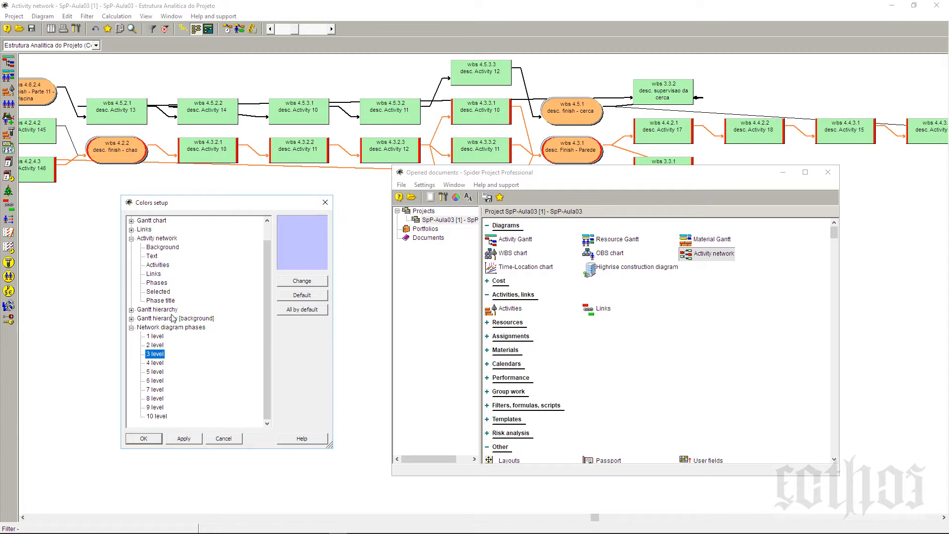
Step: Set the Activity network's Activities color to blue (red 0, green 128, blue 255) and apply the colors setup
{"action": "left_click", "coordinate": [158, 265]}
{"action": "left_click", "coordinate": [324, 281]}
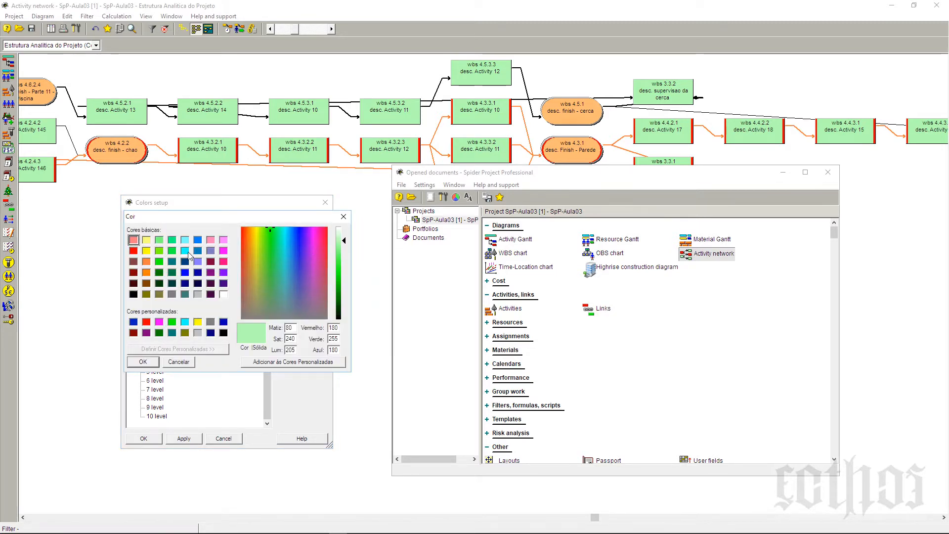
{"action": "left_click", "coordinate": [198, 242]}
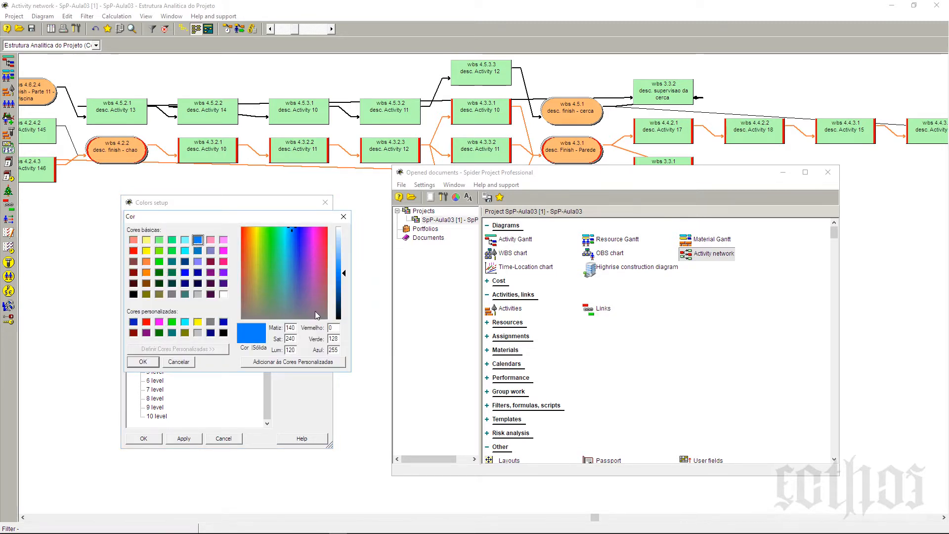
{"action": "left_click", "coordinate": [147, 363]}
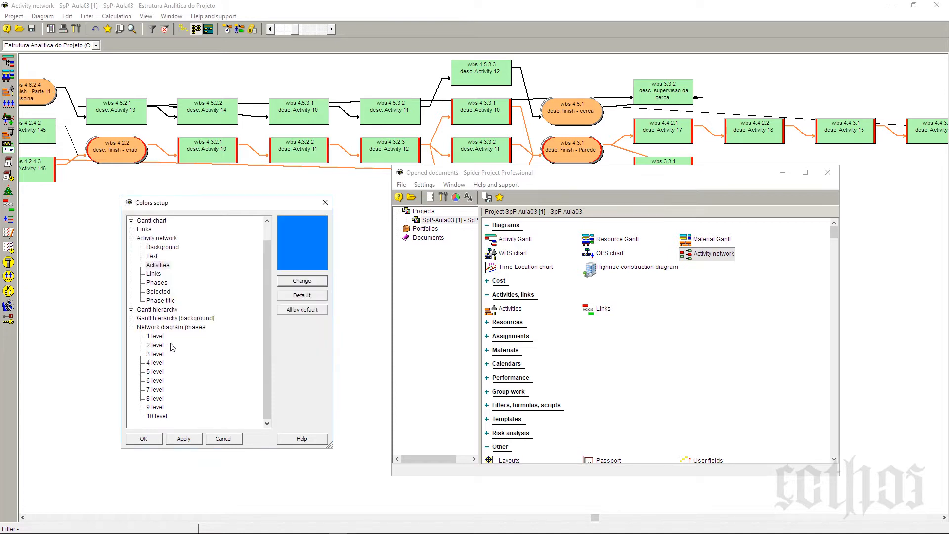
{"action": "left_click", "coordinate": [157, 275]}
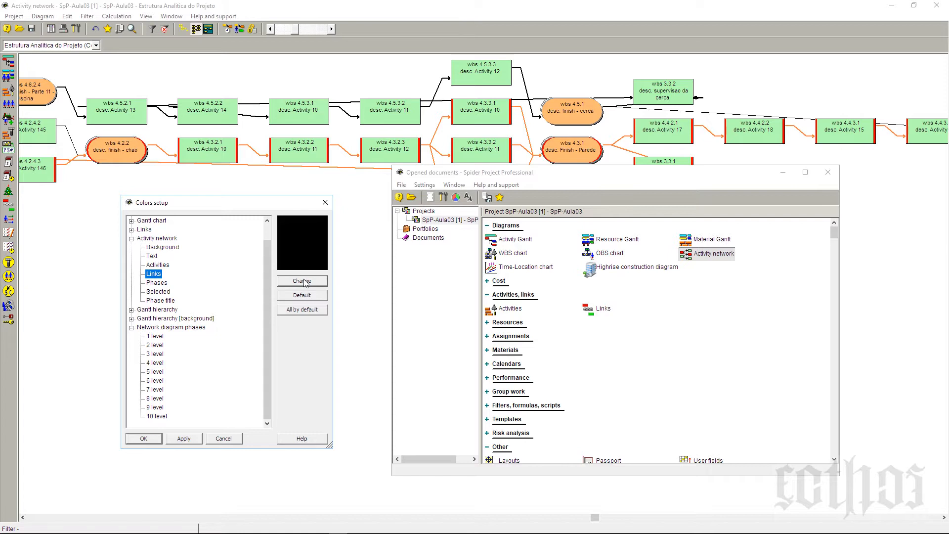
{"action": "left_click", "coordinate": [154, 256]}
{"action": "left_click", "coordinate": [159, 250]}
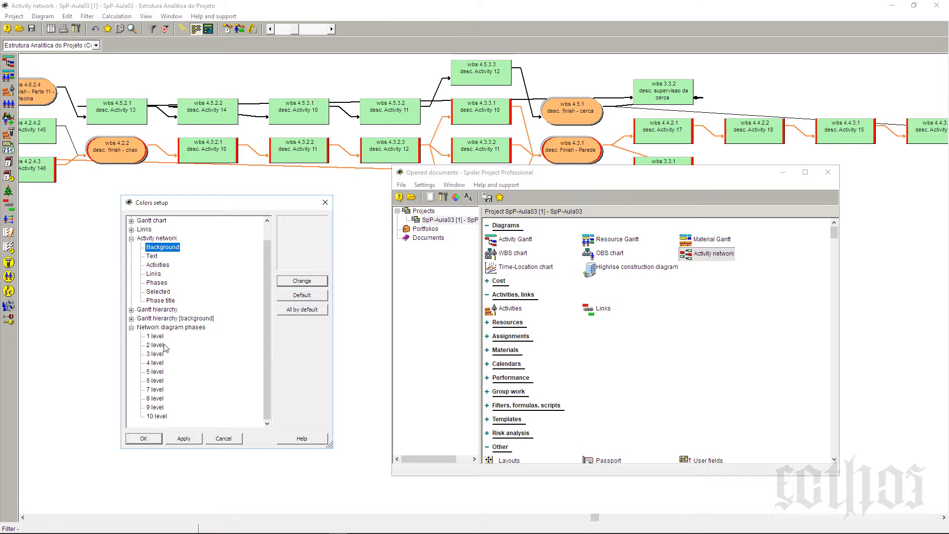
{"action": "left_click", "coordinate": [147, 439]}
{"action": "left_click", "coordinate": [748, 78]}
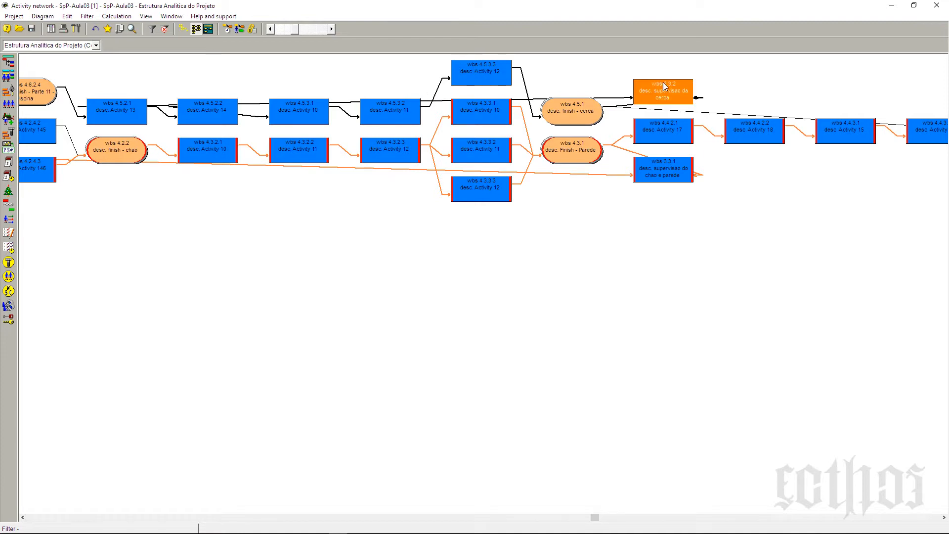
Step: Move the "supervisao da cerca" activity (WBS 3.3.2) to the top row, above Activity 10 (WBS 4.5.3.1)
{"action": "left_click_drag", "start_coordinate": [663, 82], "coordinate": [302, 62]}
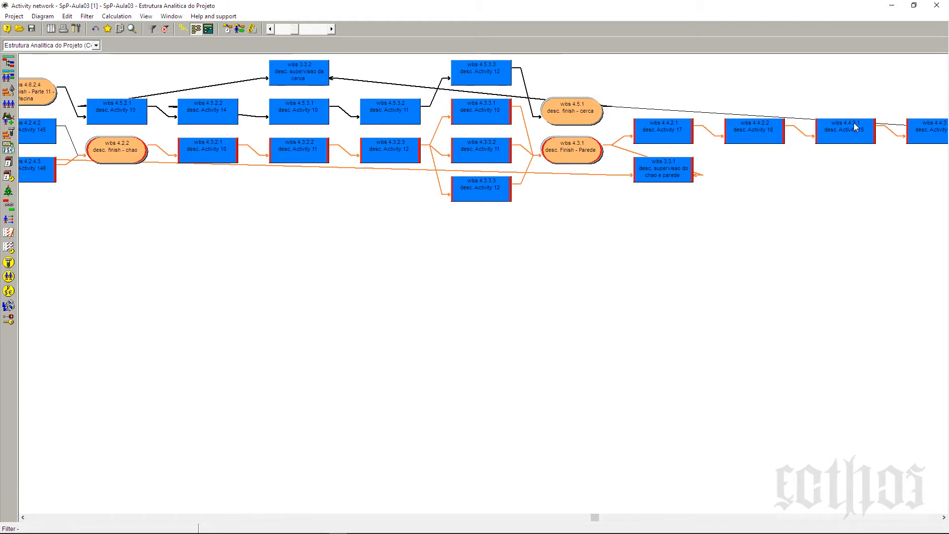
{"action": "left_click", "coordinate": [308, 65]}
{"action": "left_click_drag", "start_coordinate": [308, 62], "coordinate": [308, 64]}
Step: Move Activity 12 (WBS 4.3.3.3), "supervisao do chao e parede" (WBS 3.3.1) and Activity 12 (WBS 4.3.2.3) down to a common lower row
{"action": "left_click_drag", "start_coordinate": [475, 184], "coordinate": [474, 255]}
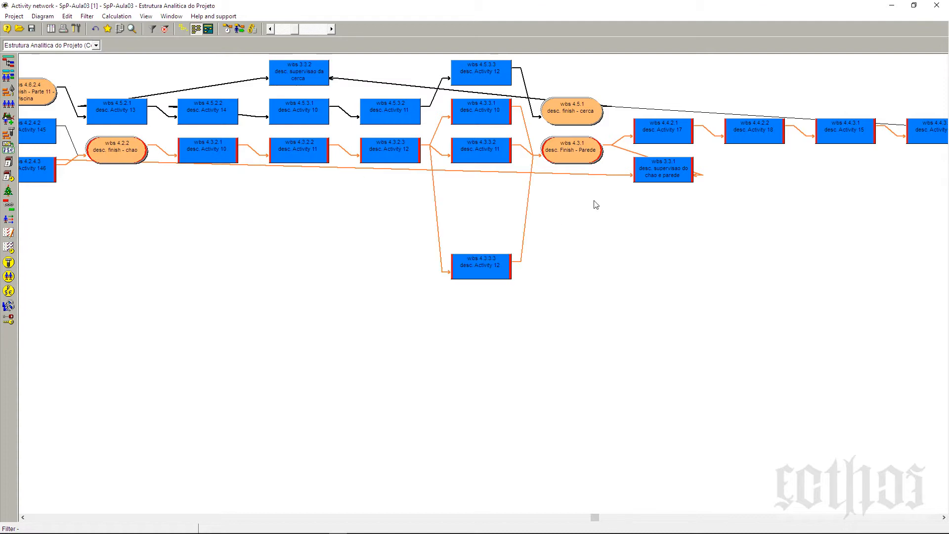
{"action": "left_click_drag", "start_coordinate": [666, 159], "coordinate": [756, 255]}
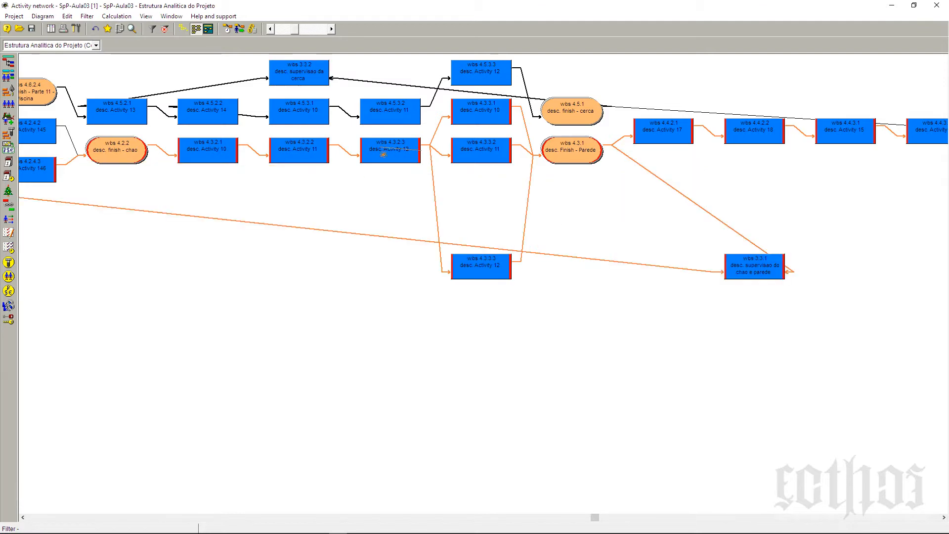
{"action": "left_click_drag", "start_coordinate": [386, 146], "coordinate": [376, 253]}
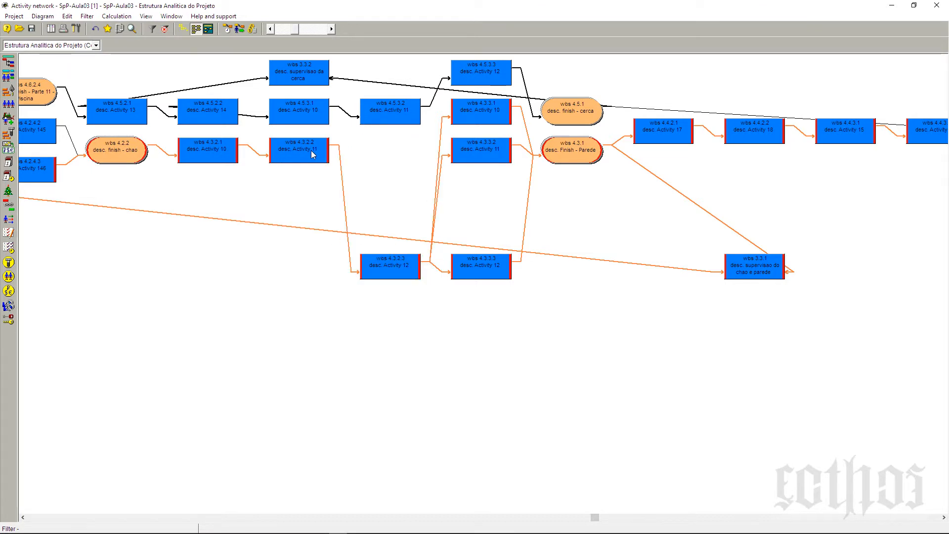
{"action": "left_click_drag", "start_coordinate": [325, 151], "coordinate": [304, 147]}
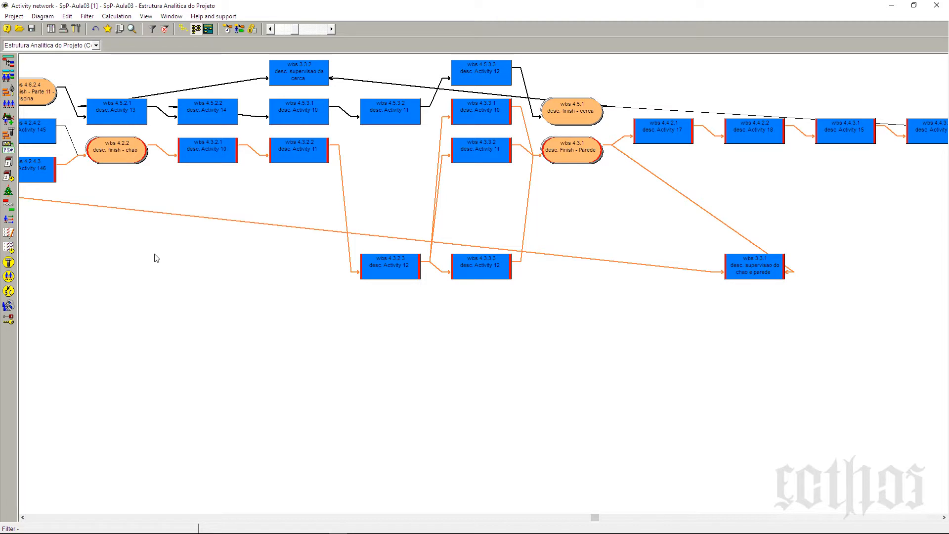
Step: Turn on Show phases in the Activity network options
{"action": "left_click", "coordinate": [42, 17]}
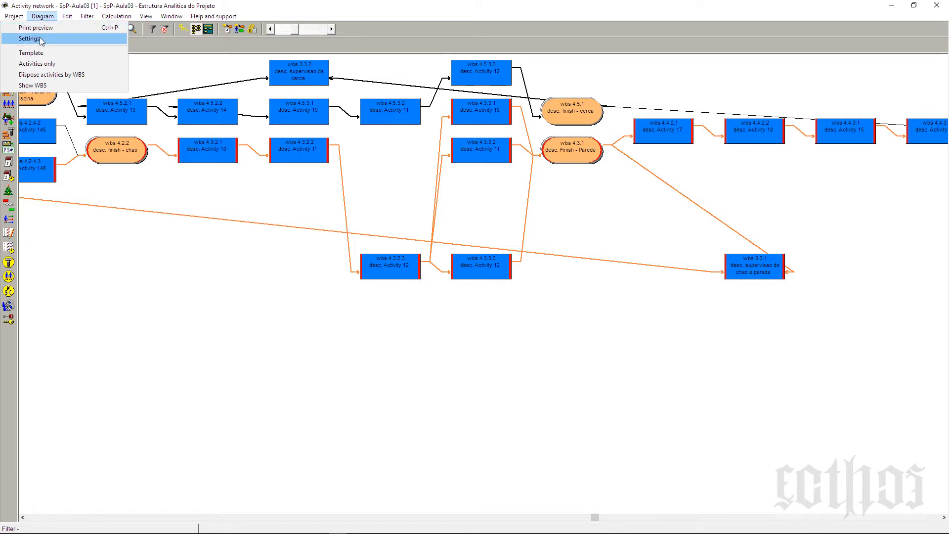
{"action": "left_click", "coordinate": [40, 38]}
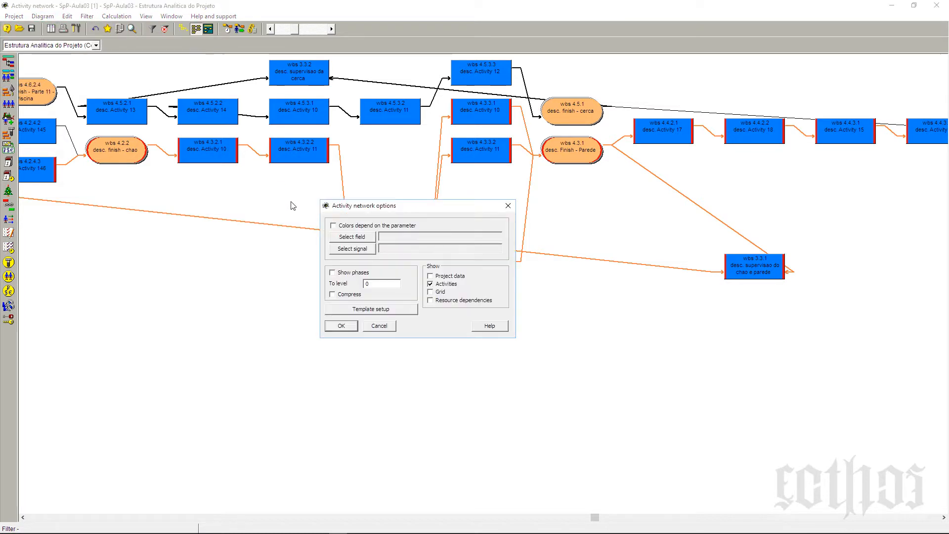
{"action": "left_click", "coordinate": [341, 273]}
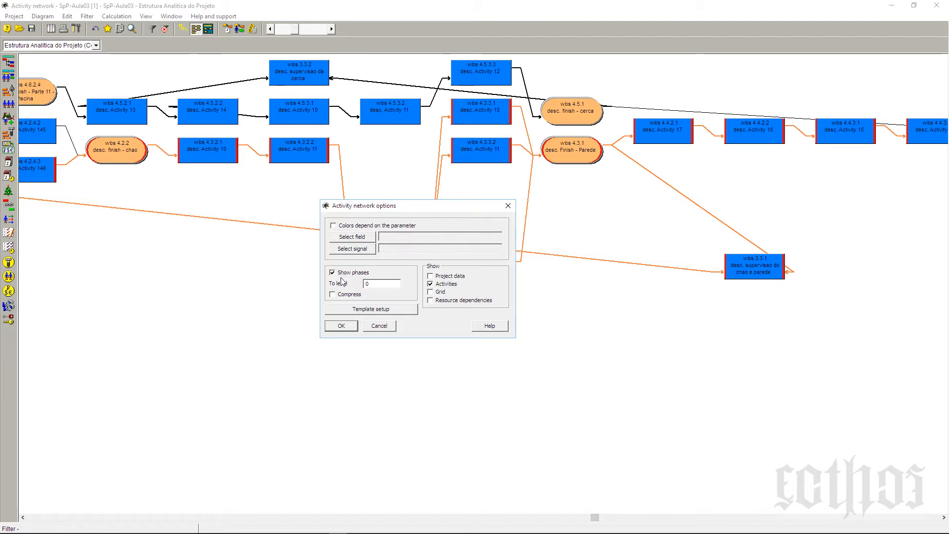
{"action": "left_click", "coordinate": [342, 327]}
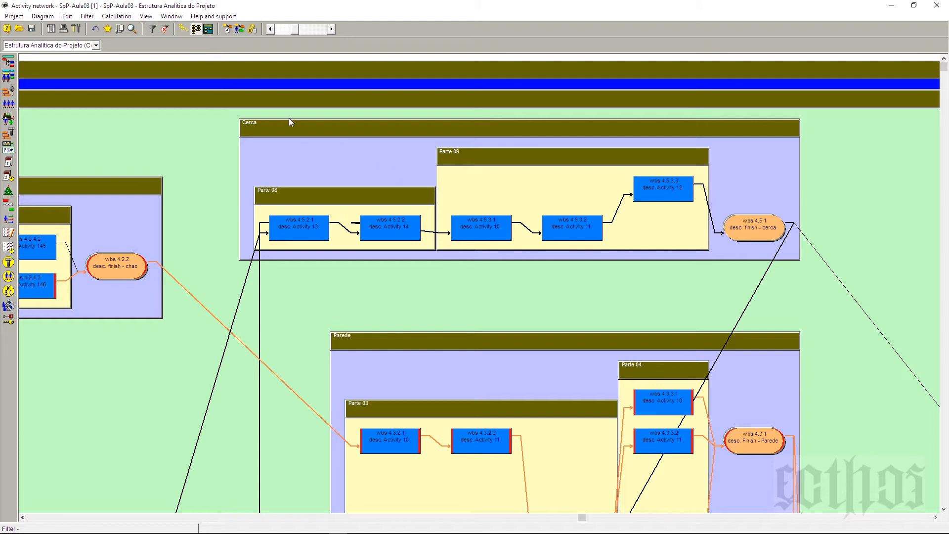
Step: Examine the whole network at reduced scale, with the Production and Management phases and their nested parts
{"action": "left_click", "coordinate": [269, 32]}
{"action": "left_click", "coordinate": [269, 32]}
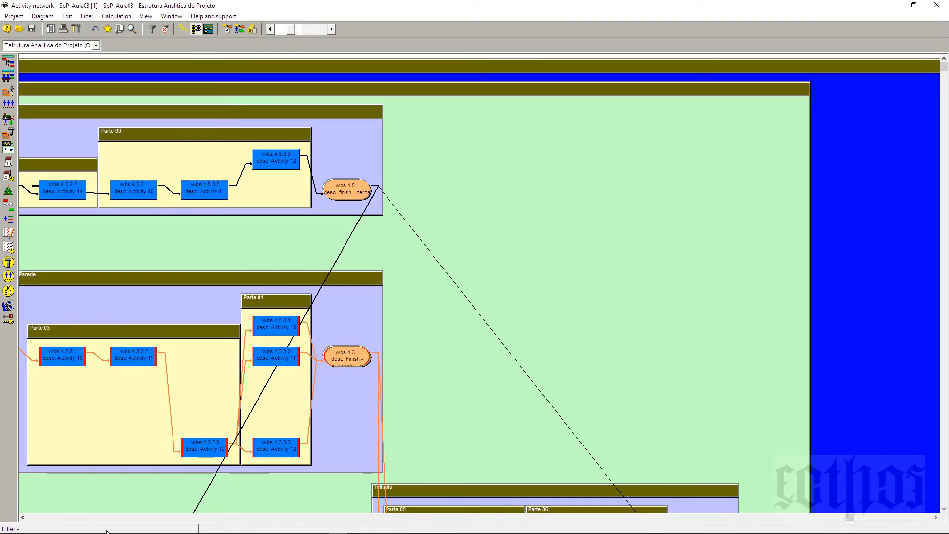
{"action": "left_click", "coordinate": [77, 518]}
{"action": "left_click", "coordinate": [76, 518]}
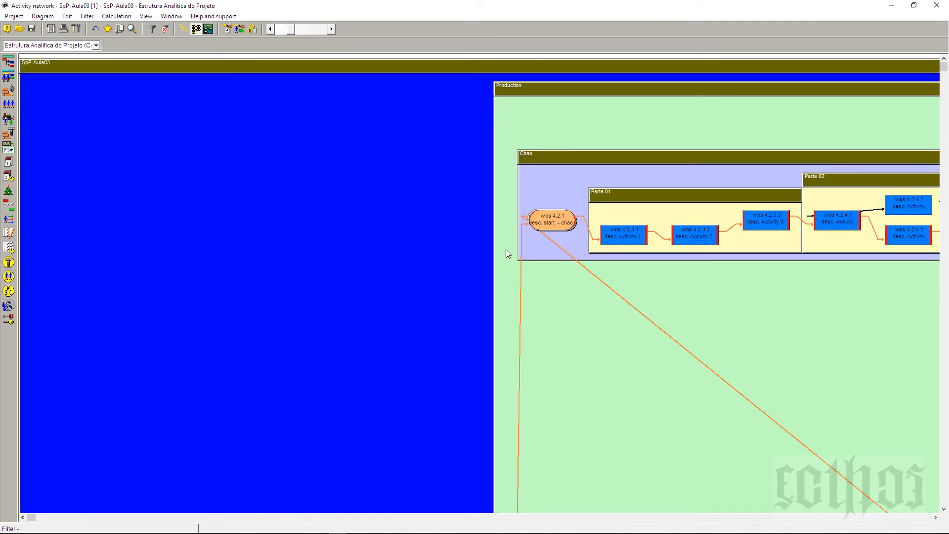
{"action": "left_click", "coordinate": [272, 28]}
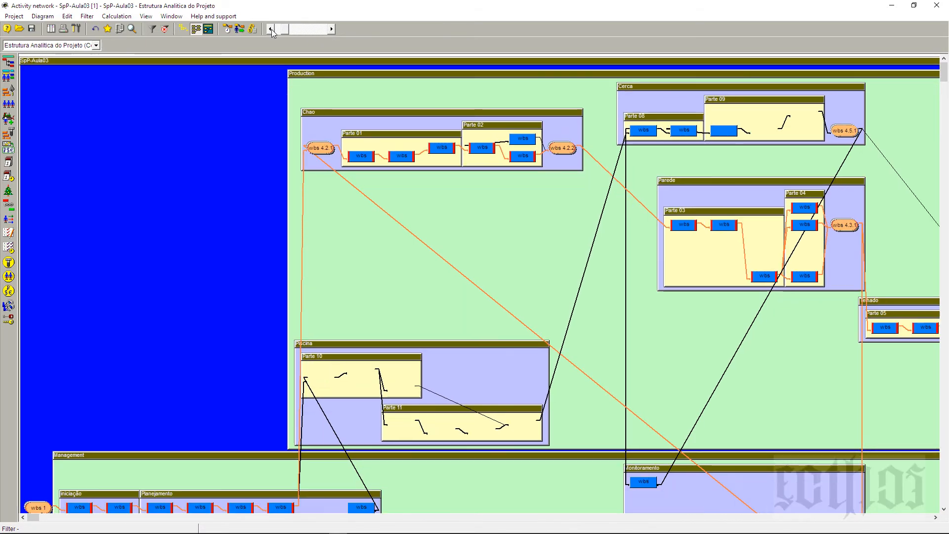
{"action": "left_click", "coordinate": [271, 29]}
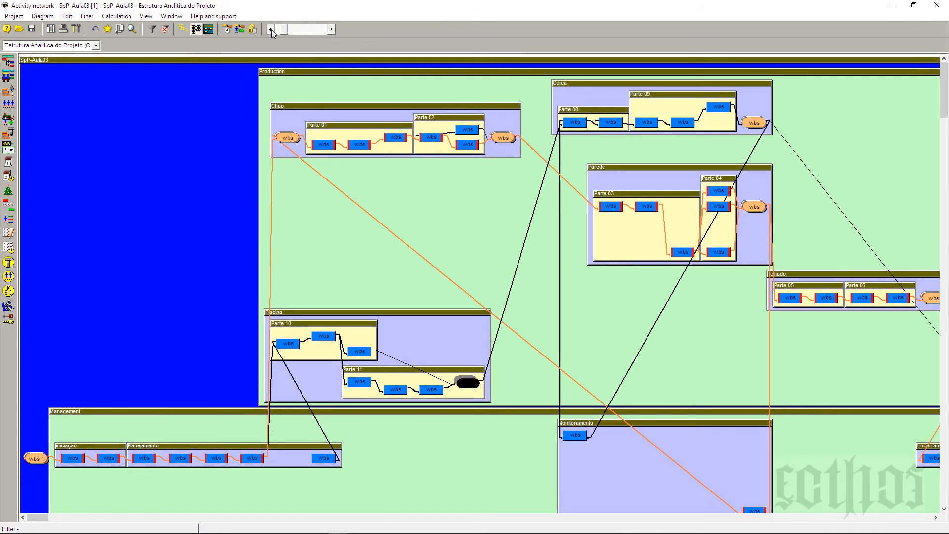
{"action": "left_click", "coordinate": [270, 28]}
{"action": "left_click", "coordinate": [271, 29]}
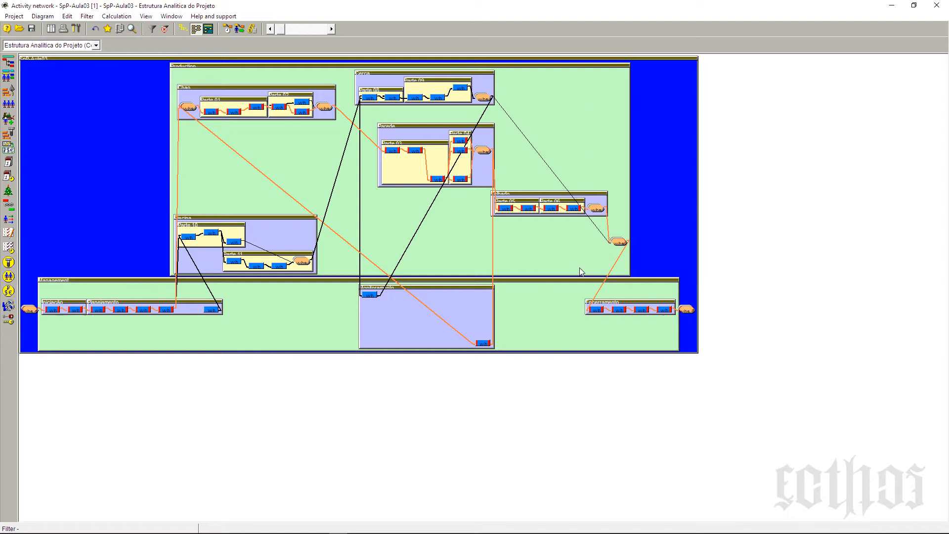
{"action": "left_click", "coordinate": [329, 29]}
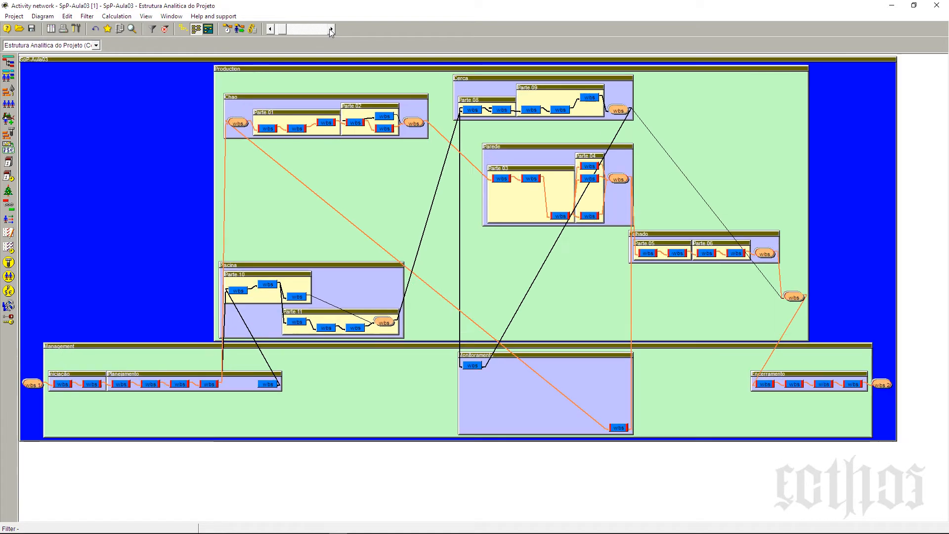
{"action": "left_click", "coordinate": [329, 28]}
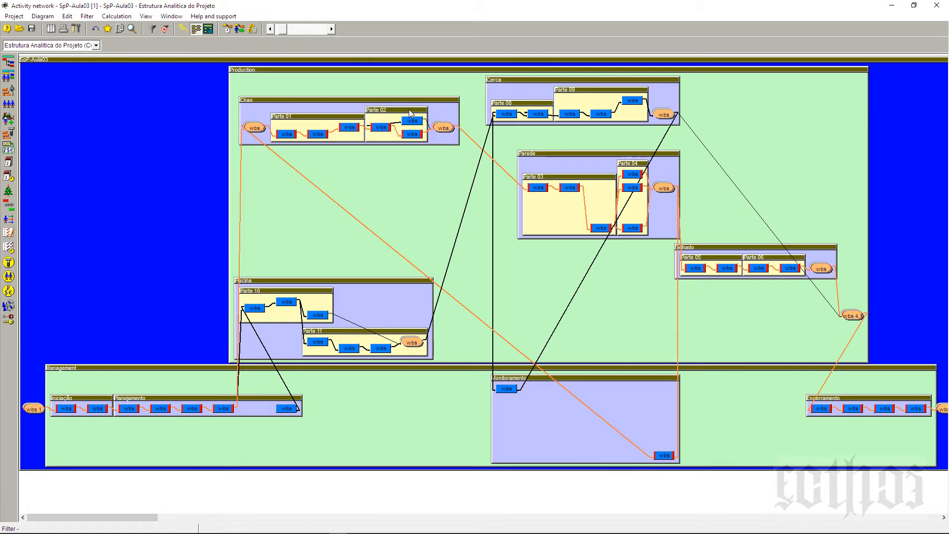
Step: Shift the Chao phase slightly up, Parede slightly down, and both Telhado and Production's closing milestone one column right
{"action": "left_click_drag", "start_coordinate": [344, 100], "coordinate": [340, 87]}
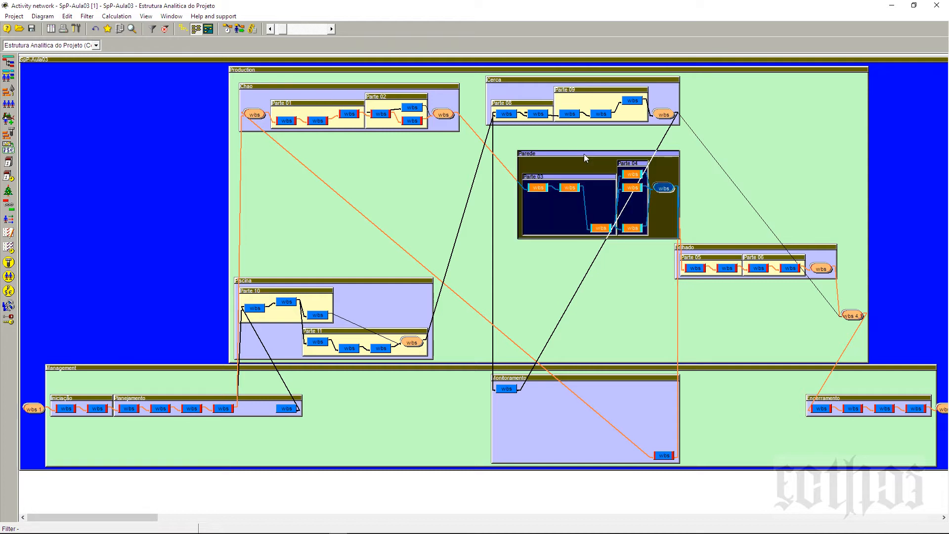
{"action": "left_click_drag", "start_coordinate": [583, 153], "coordinate": [570, 159]}
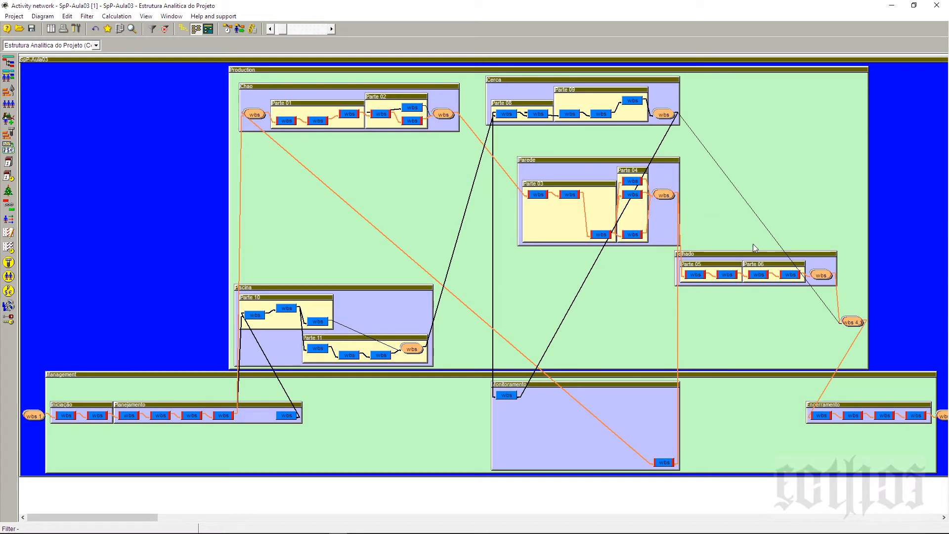
{"action": "left_click_drag", "start_coordinate": [756, 255], "coordinate": [779, 260]}
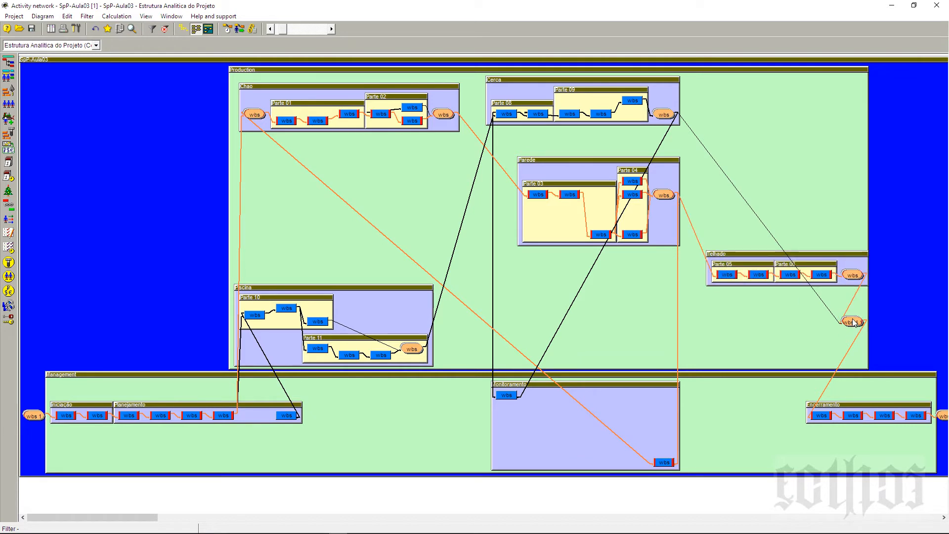
{"action": "left_click_drag", "start_coordinate": [854, 322], "coordinate": [887, 324]}
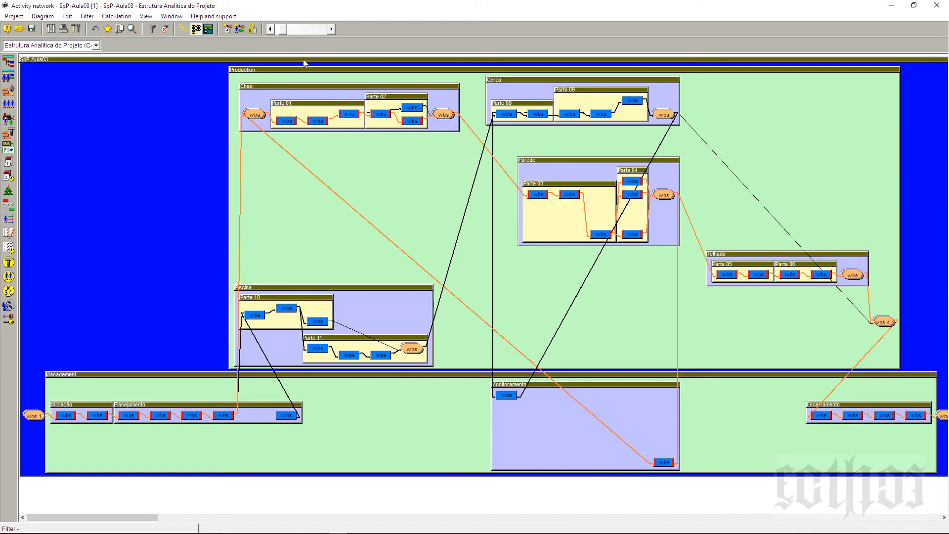
Step: Switch the network to the Show WBS layout, then Activities only, and finish with activities disposed by WBS
{"action": "left_click", "coordinate": [208, 29]}
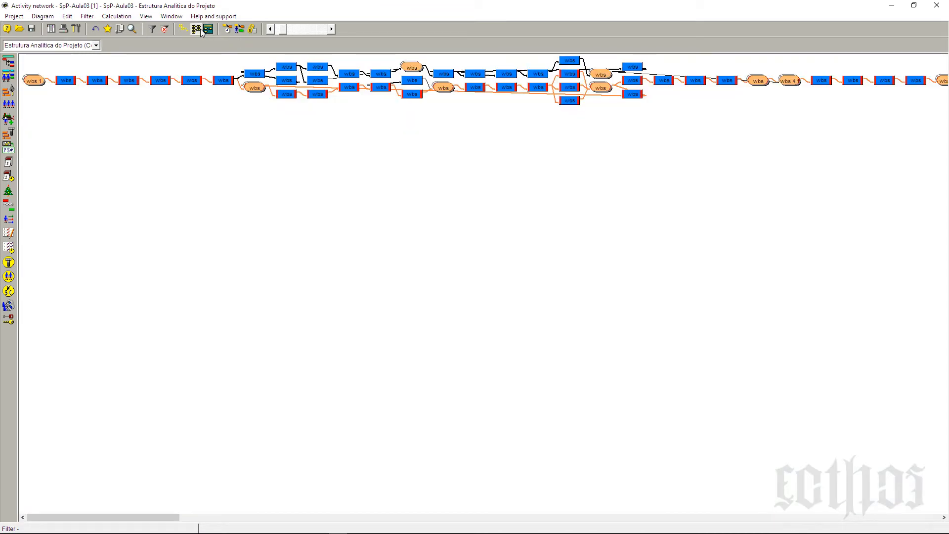
{"action": "left_click", "coordinate": [201, 29]}
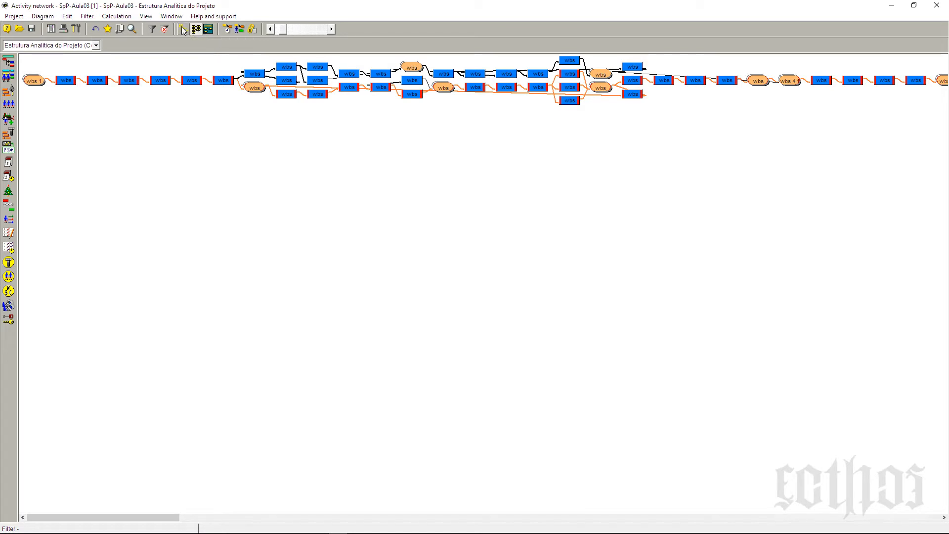
{"action": "left_click", "coordinate": [184, 30]}
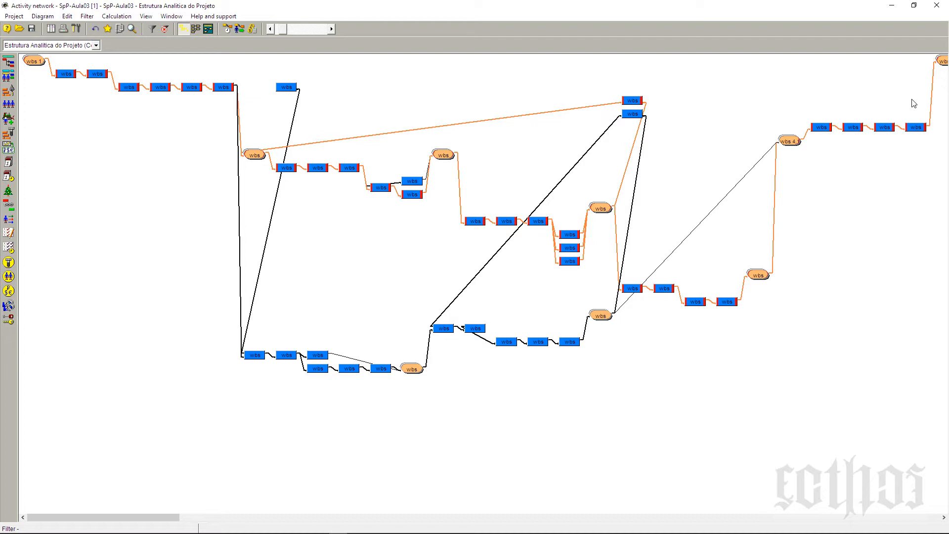
Step: Move the "finish - chao" milestone (WBS 4.2.2) one column right and slightly up, above WBS 4.3.2.1
{"action": "left_click", "coordinate": [311, 31]}
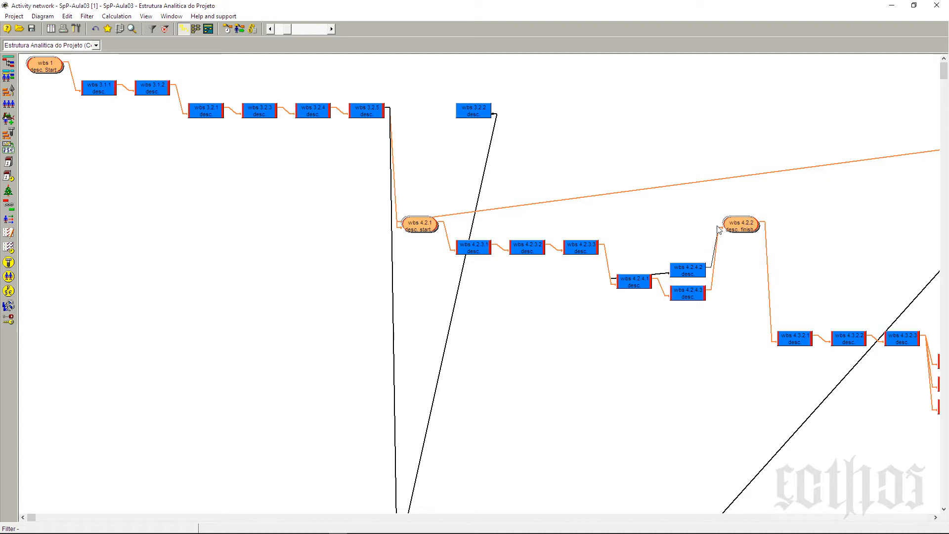
{"action": "left_click", "coordinate": [742, 224]}
{"action": "left_click_drag", "start_coordinate": [742, 224], "coordinate": [795, 214]}
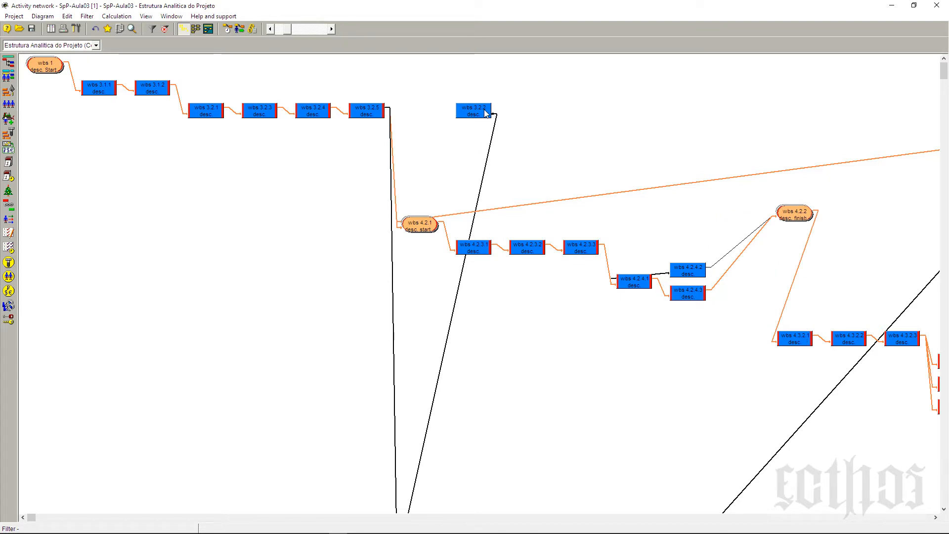
{"action": "scroll", "coordinate": [509, 127], "scroll_direction": "down", "scroll_amount": 5}
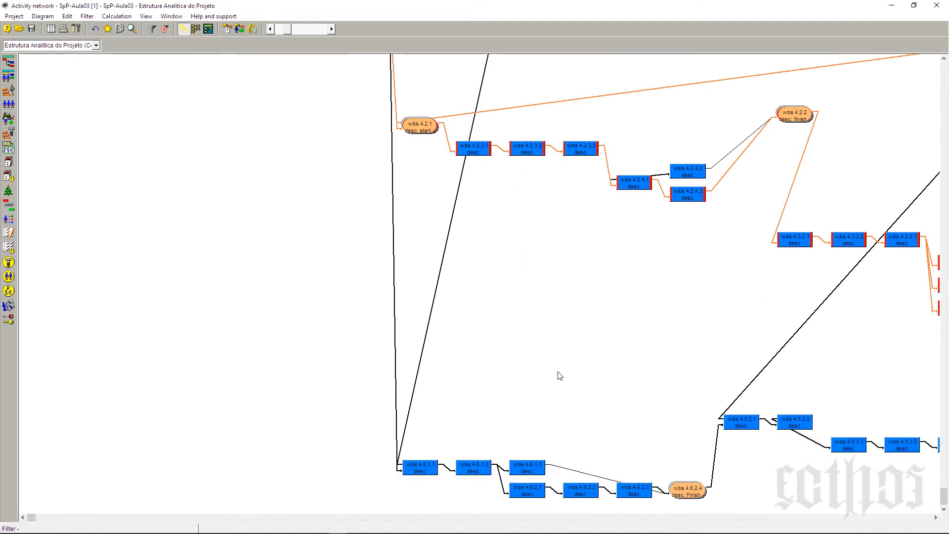
Step: Move the "supervisao da cerca" activity (WBS 3.3.2) down and left, placing it below WBS 4.5.3.1
{"action": "scroll", "coordinate": [642, 376], "scroll_direction": "up", "scroll_amount": 2}
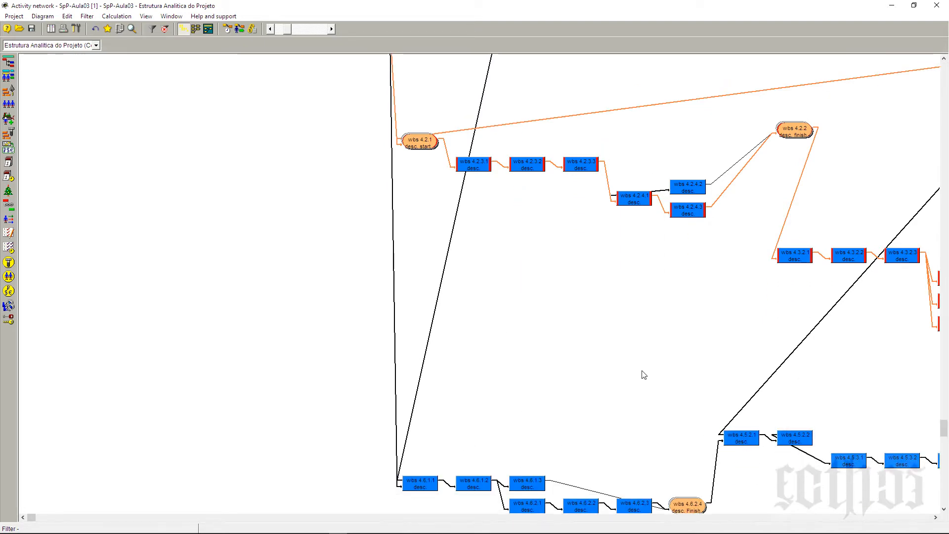
{"action": "scroll", "coordinate": [645, 375], "scroll_direction": "up", "scroll_amount": 2}
{"action": "scroll", "coordinate": [641, 375], "scroll_direction": "down", "scroll_amount": 4}
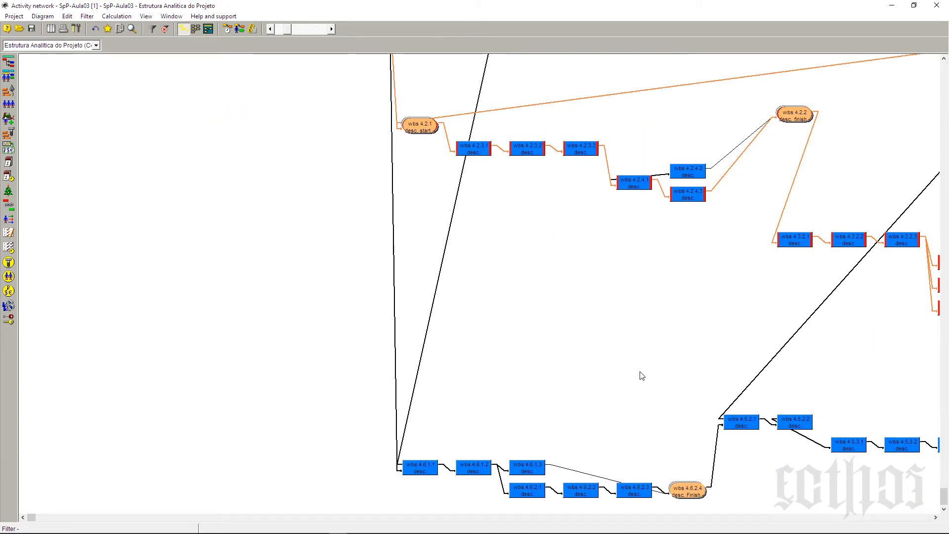
{"action": "left_click", "coordinate": [144, 518]}
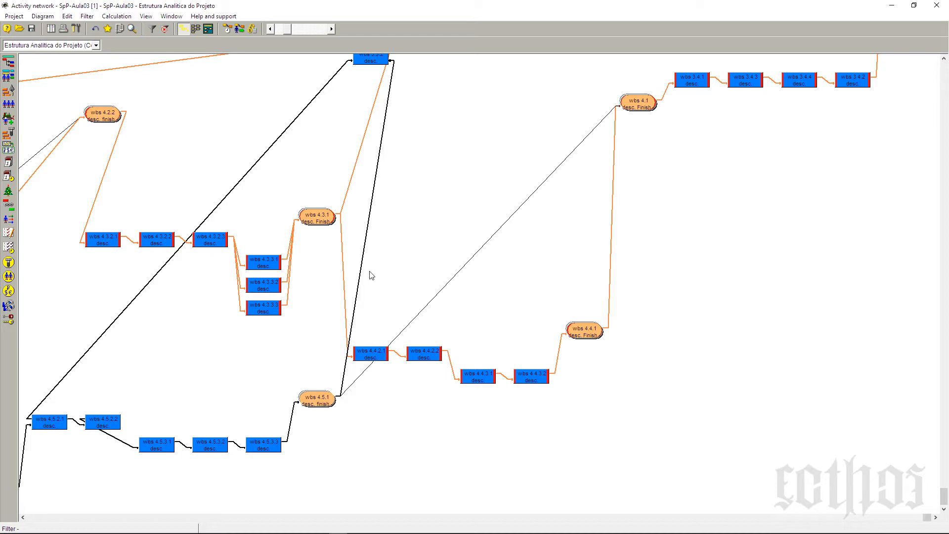
{"action": "left_click", "coordinate": [270, 29]}
{"action": "left_click_drag", "start_coordinate": [393, 71], "coordinate": [312, 499]}
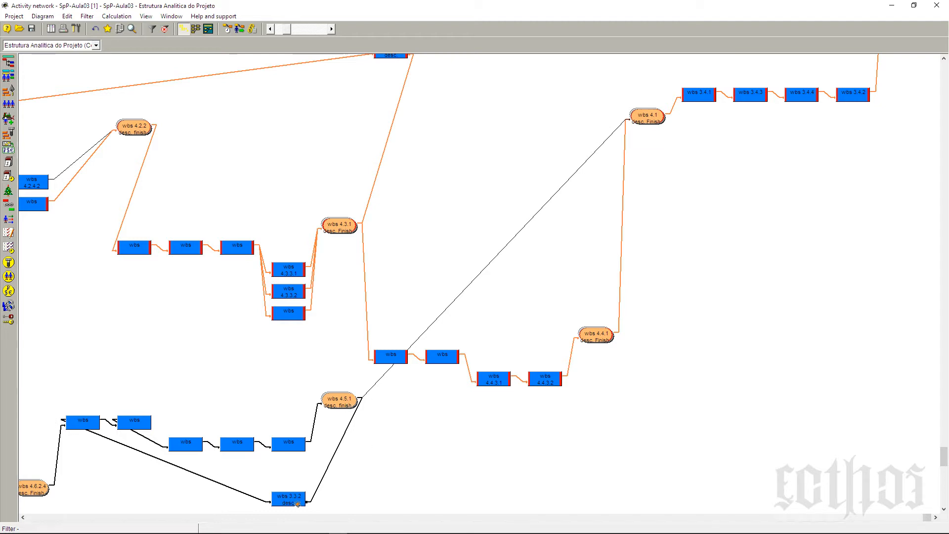
{"action": "left_click_drag", "start_coordinate": [287, 496], "coordinate": [188, 500]}
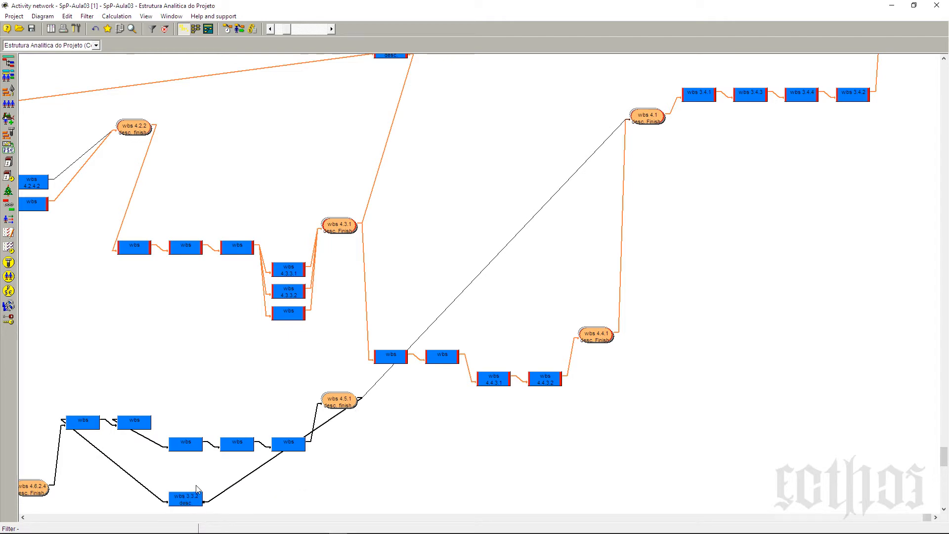
Step: Reduce the network's scale, switch it to Activities only, and finish with the Show WBS layout
{"action": "left_click", "coordinate": [184, 31]}
{"action": "left_click", "coordinate": [273, 28]}
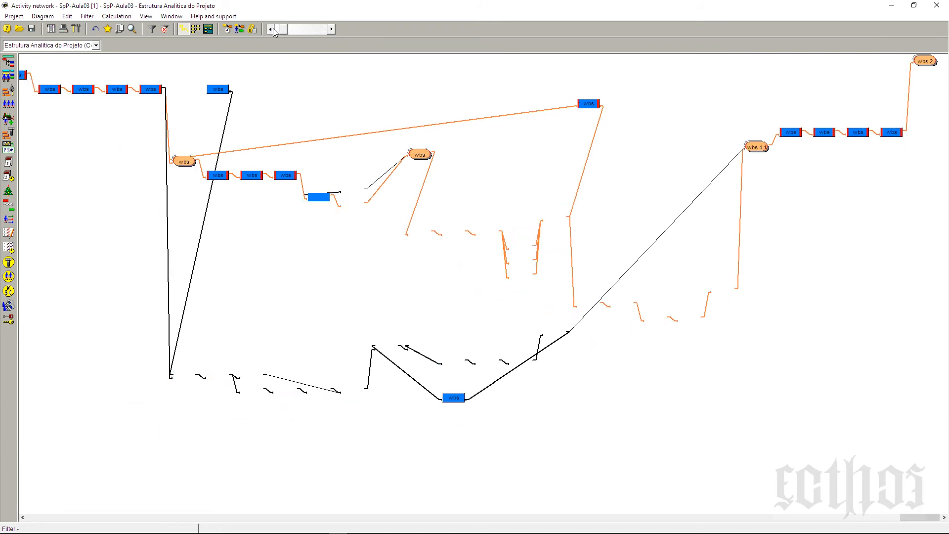
{"action": "left_click", "coordinate": [273, 29]}
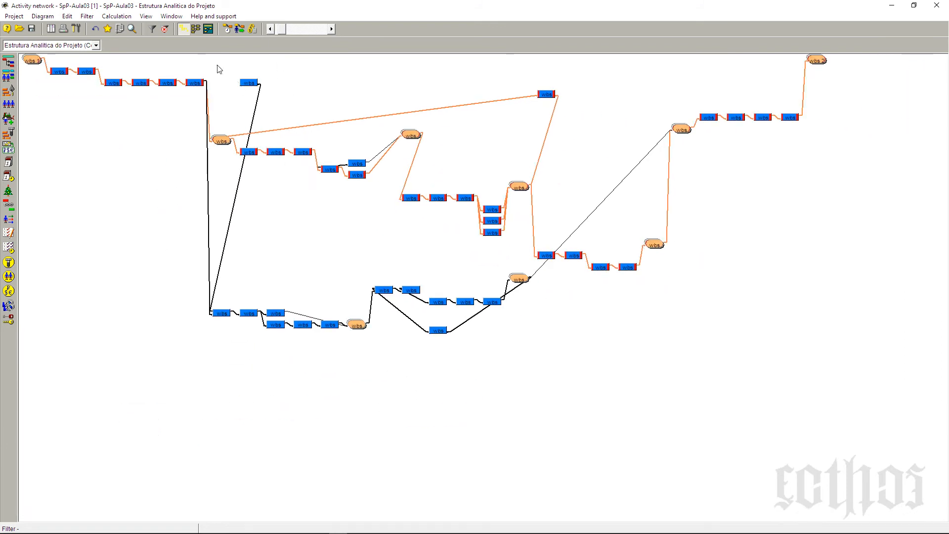
{"action": "left_click", "coordinate": [196, 30]}
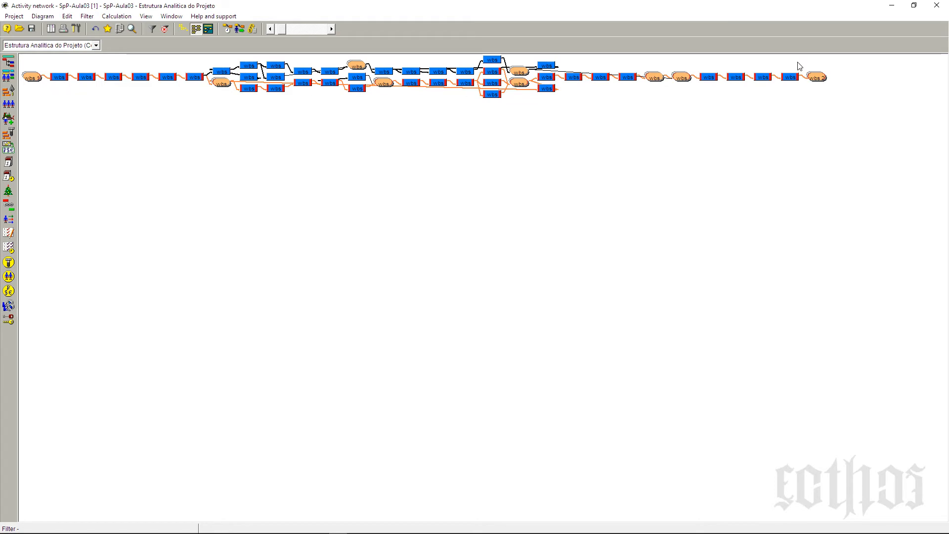
{"action": "left_click", "coordinate": [208, 30]}
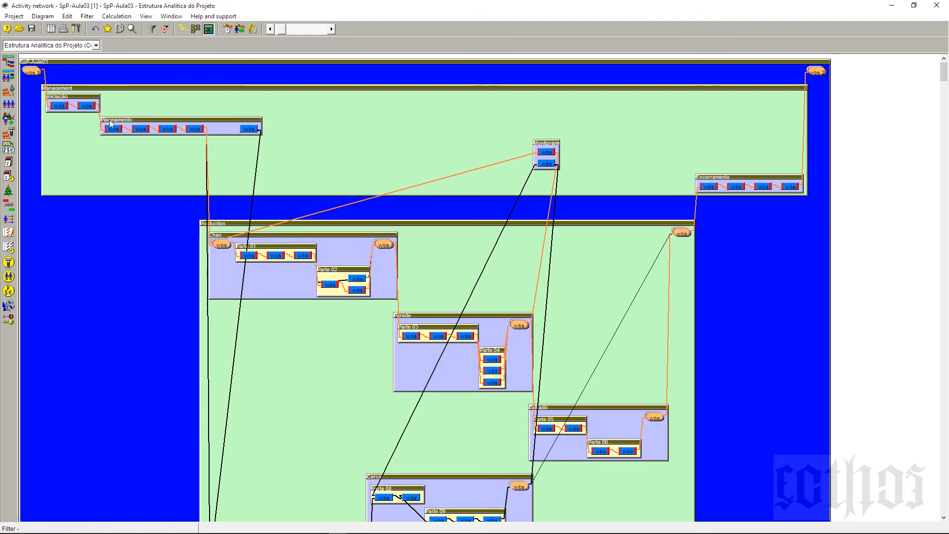
Step: Open the project's Activity Gantt and display it with the "005 - Atividades" table layout
{"action": "left_click", "coordinate": [96, 46]}
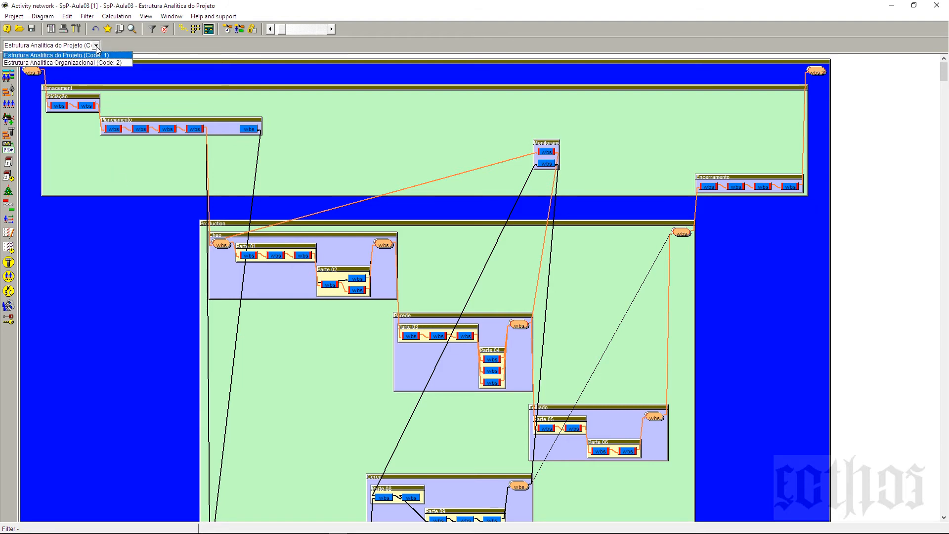
{"action": "left_click", "coordinate": [170, 45]}
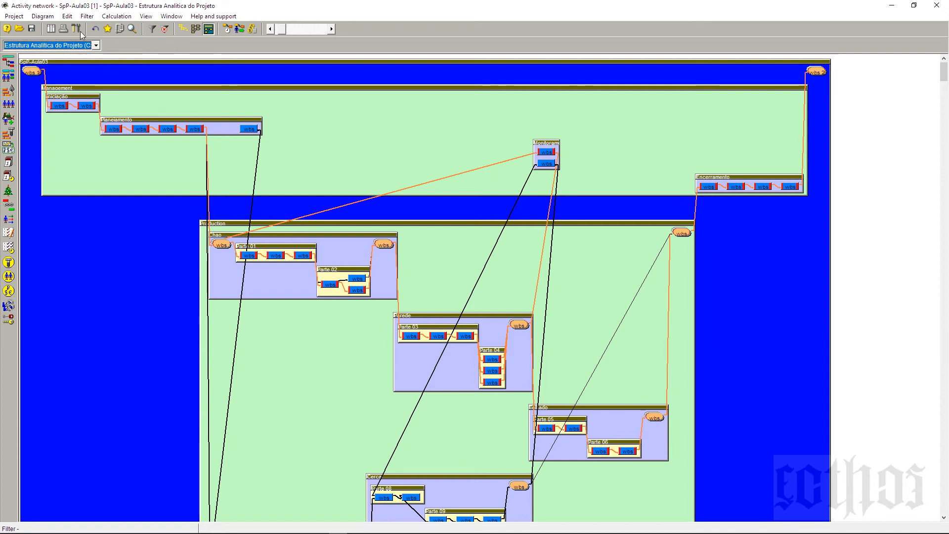
{"action": "left_click", "coordinate": [52, 29]}
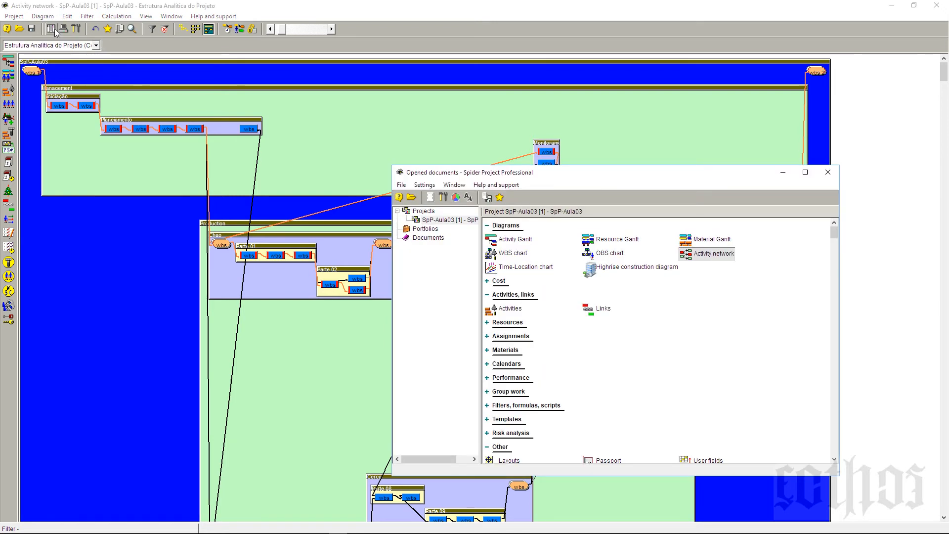
{"action": "double_click", "coordinate": [511, 239]}
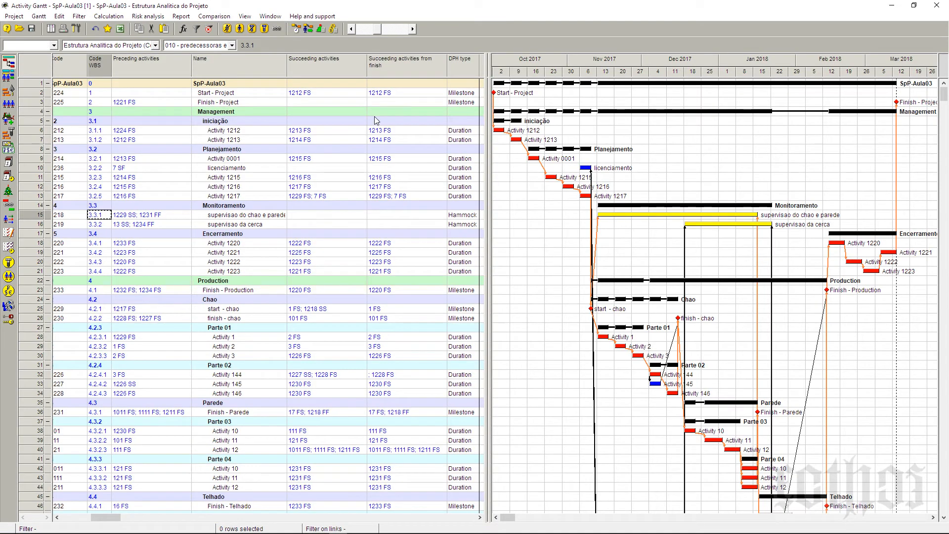
{"action": "left_click", "coordinate": [201, 45]}
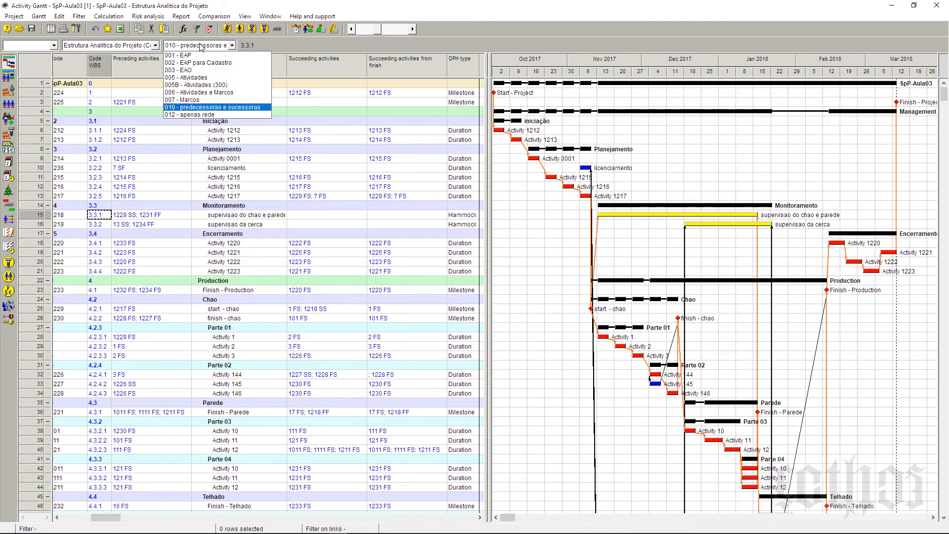
{"action": "left_click", "coordinate": [204, 77]}
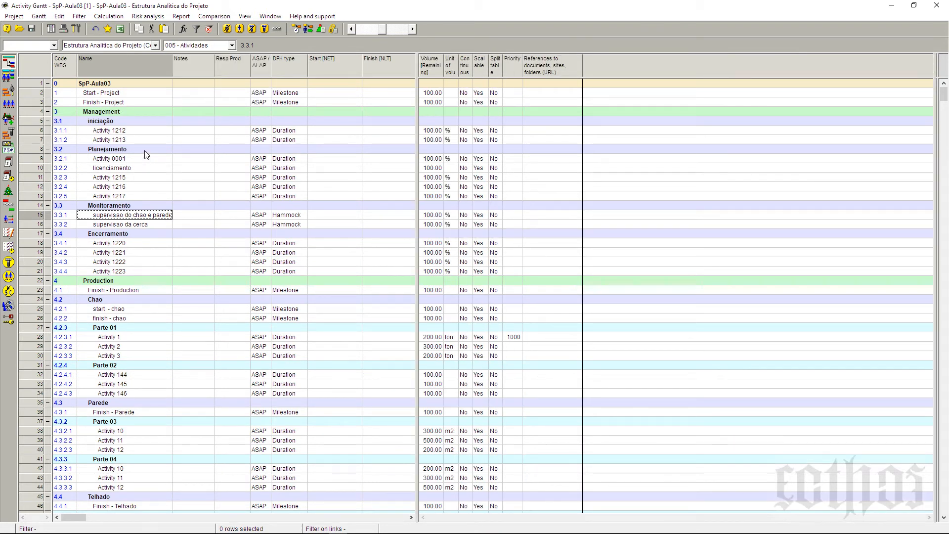
Step: Switch the Gantt to the Estrutura Analitica Organizacional (Code: 2) and review its ungrouped activities and empty phases
{"action": "left_click", "coordinate": [155, 46]}
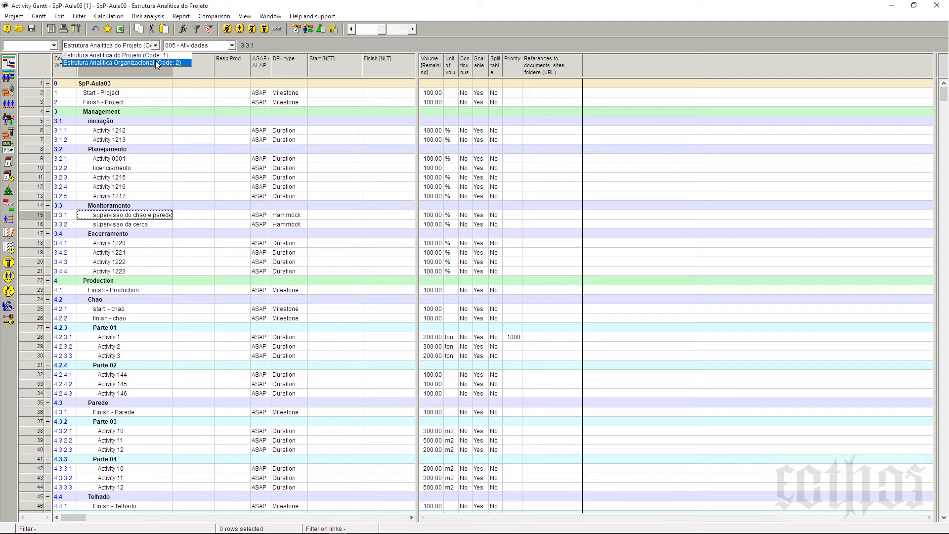
{"action": "left_click", "coordinate": [156, 62]}
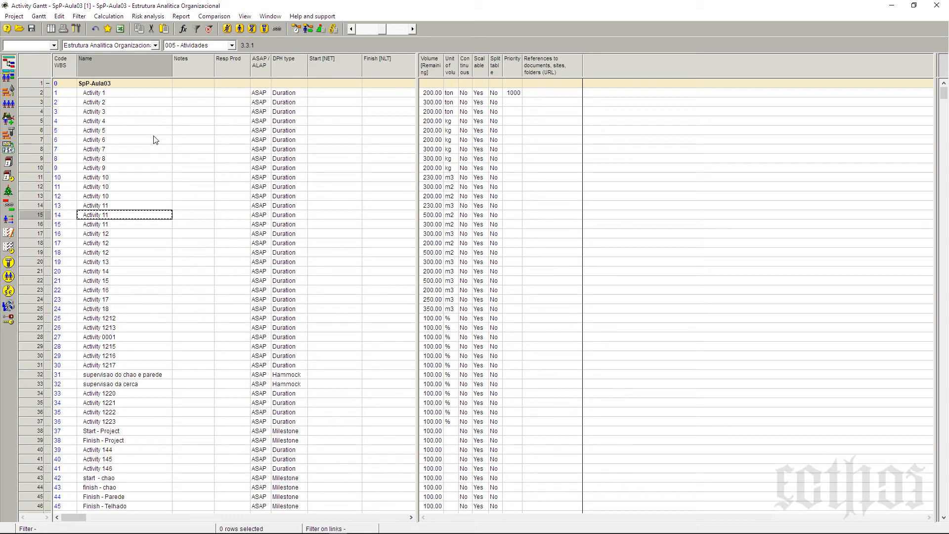
{"action": "scroll", "coordinate": [156, 141], "scroll_direction": "down", "scroll_amount": 9}
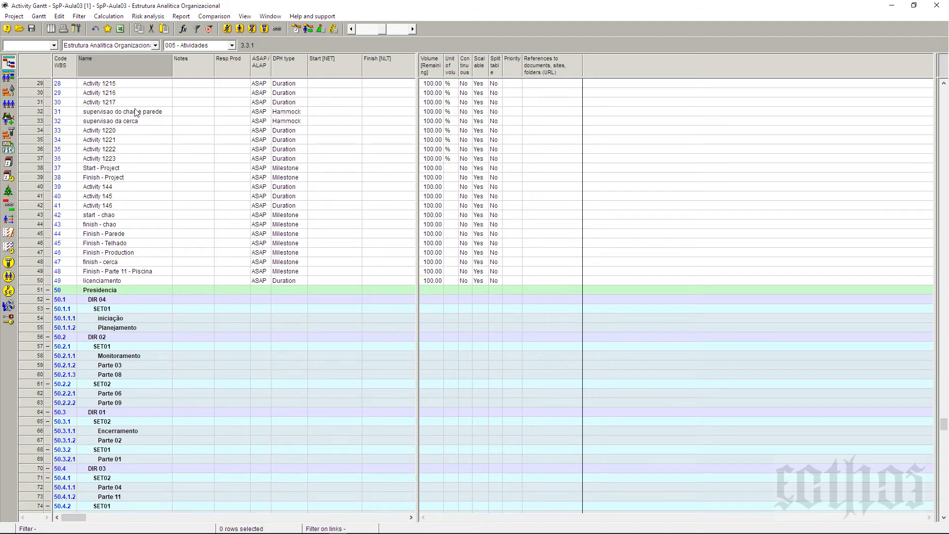
Step: Update the Estrutura Analitica Organizacional by codes from source structure 1, using the fields NO1, NO2 and NO3
{"action": "left_click", "coordinate": [19, 19]}
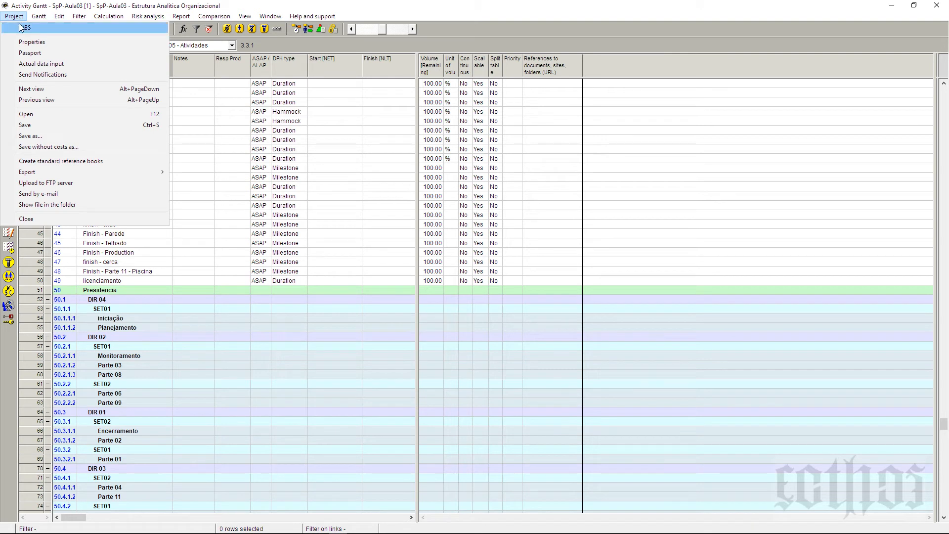
{"action": "left_click", "coordinate": [20, 25]}
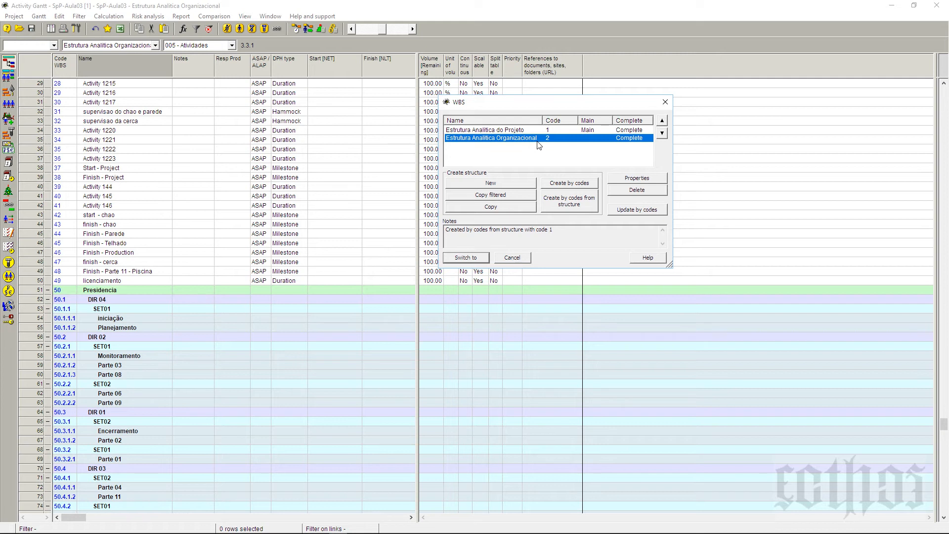
{"action": "left_click", "coordinate": [648, 212]}
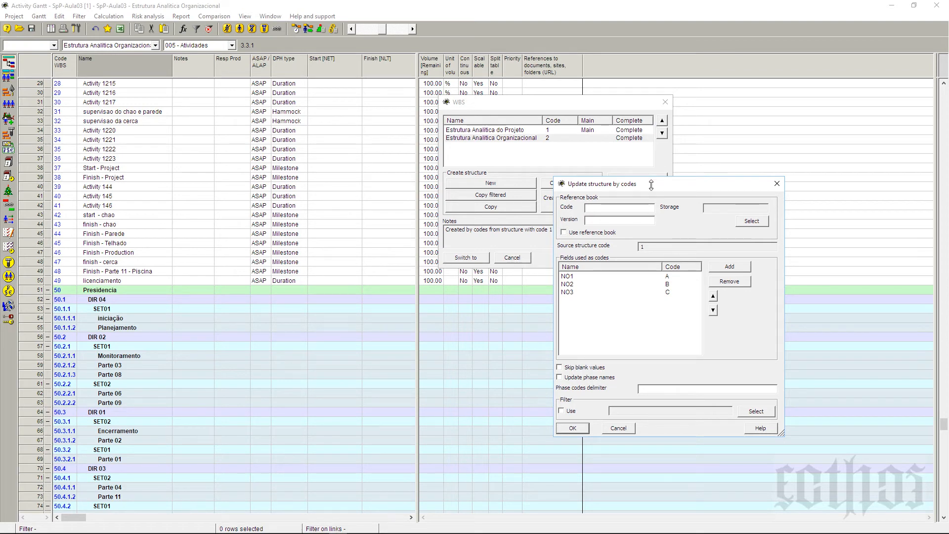
{"action": "left_click_drag", "start_coordinate": [650, 185], "coordinate": [711, 179]}
{"action": "left_click", "coordinate": [642, 428]}
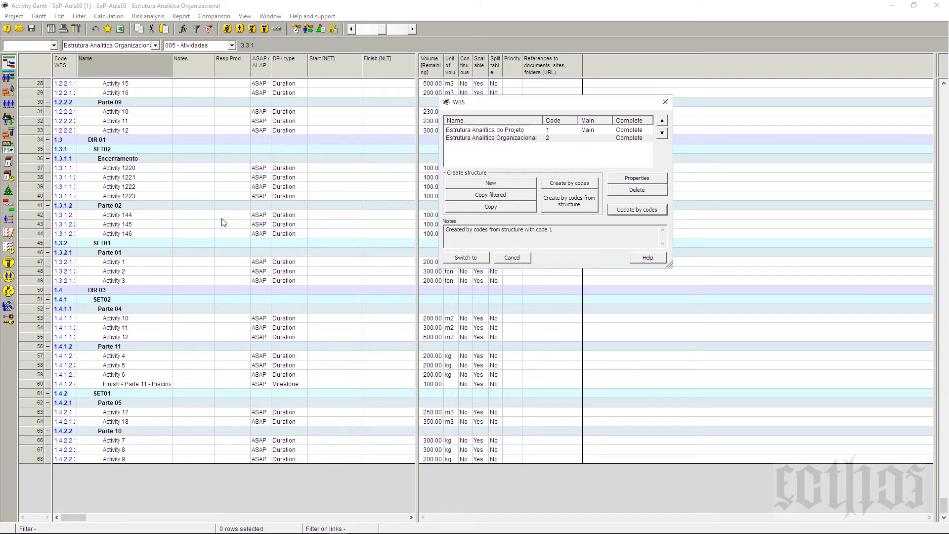
{"action": "left_click", "coordinate": [492, 132]}
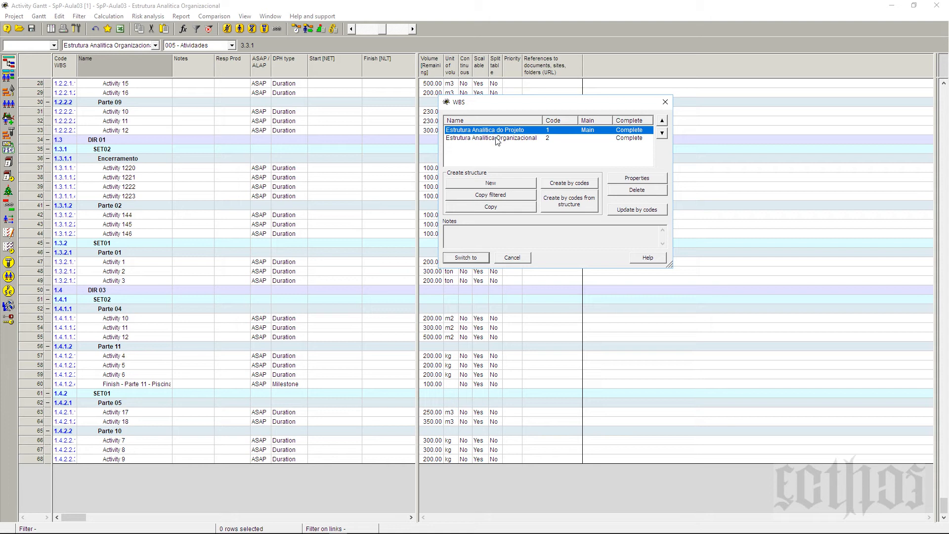
{"action": "left_click", "coordinate": [496, 138]}
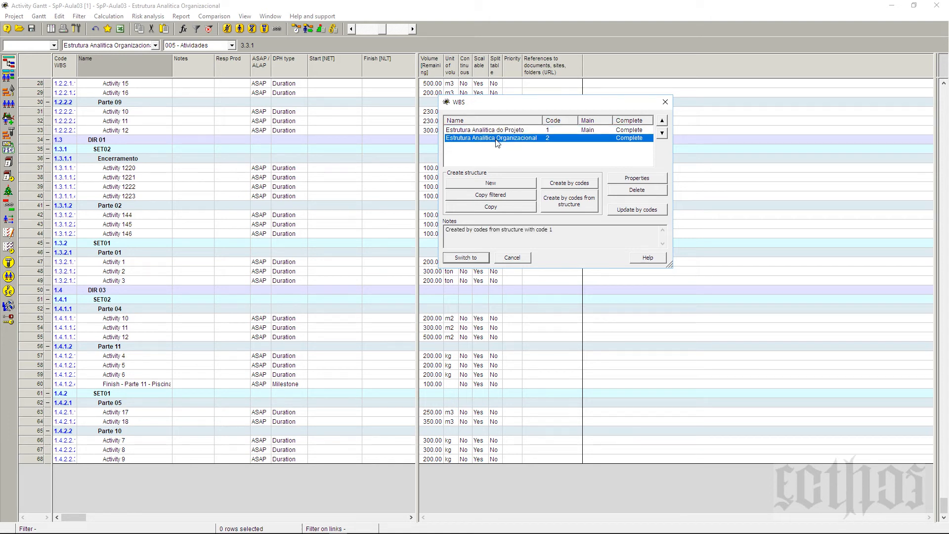
{"action": "left_click", "coordinate": [513, 258]}
Step: Inspect the regrouped rows around Parte 02 and check the organizational structure's status in the project's WBS list
{"action": "left_click", "coordinate": [132, 217]}
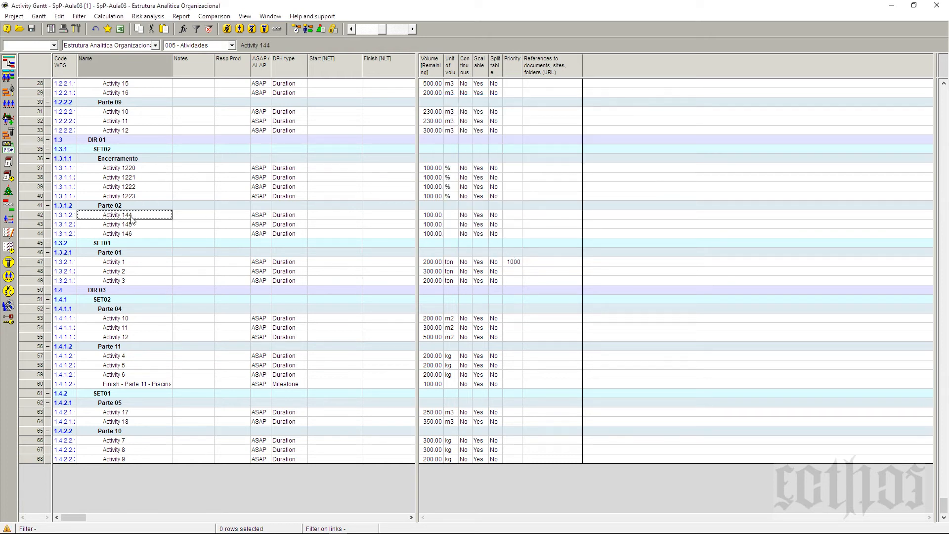
{"action": "left_click", "coordinate": [131, 208]}
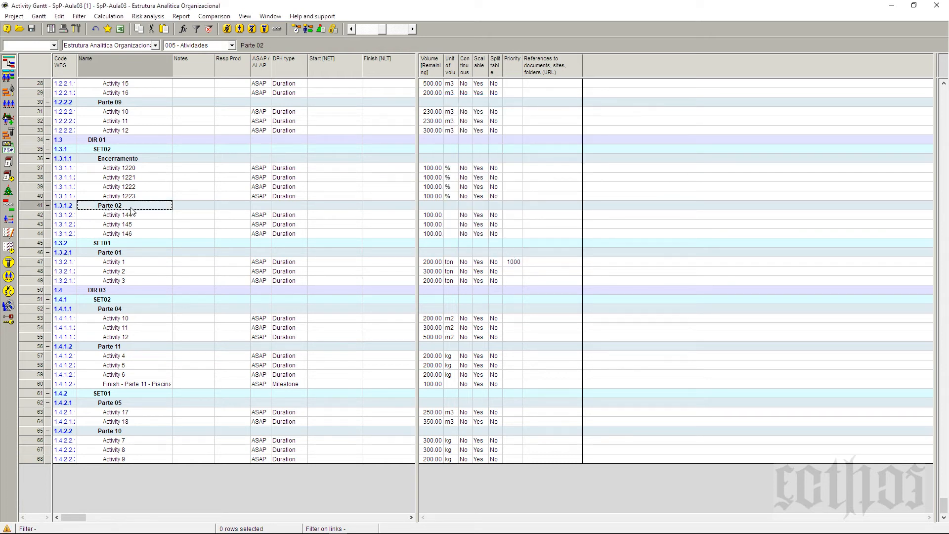
{"action": "left_click", "coordinate": [17, 17]}
{"action": "left_click", "coordinate": [23, 30]}
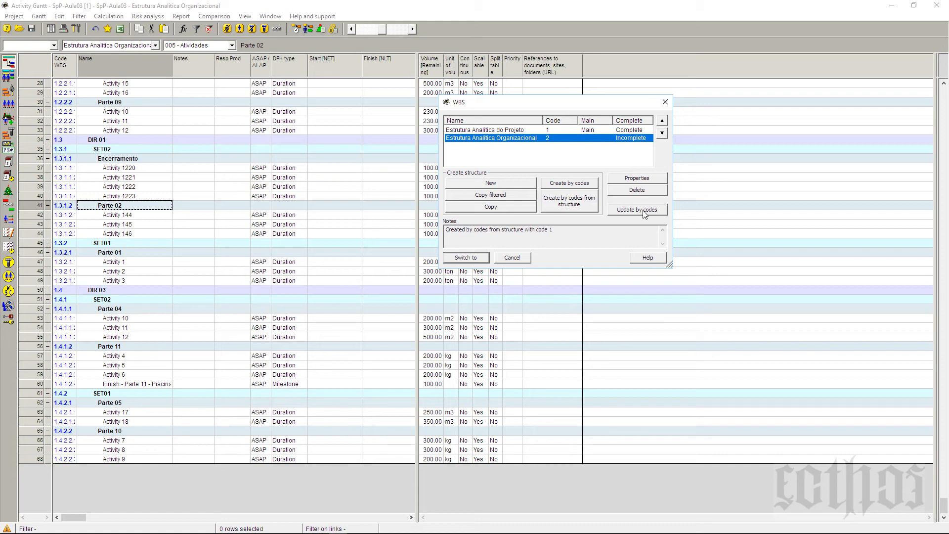
{"action": "left_click", "coordinate": [665, 102]}
Step: Open the Activity network, display it by Estrutura Analitica Organizacional (Code: 2), and examine the DIR and SET phases
{"action": "left_click", "coordinate": [52, 29]}
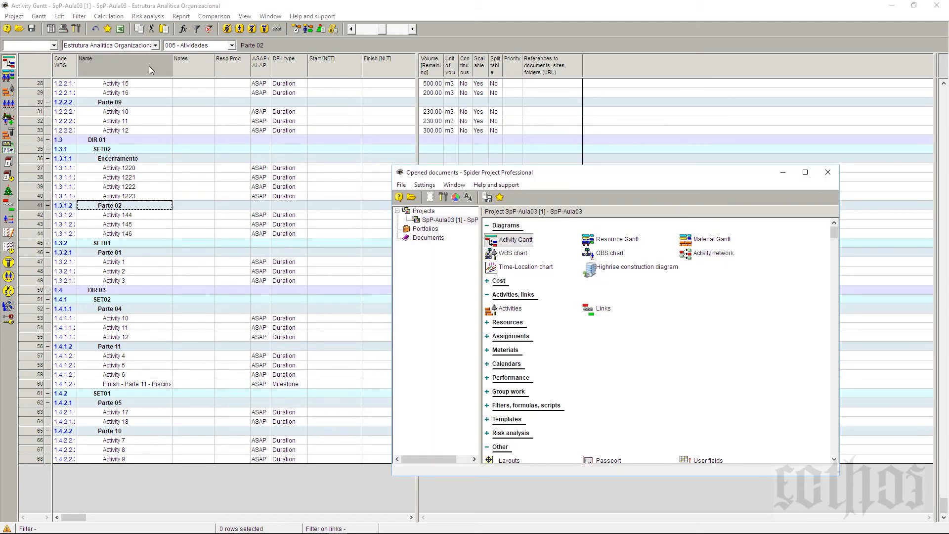
{"action": "left_click", "coordinate": [710, 258]}
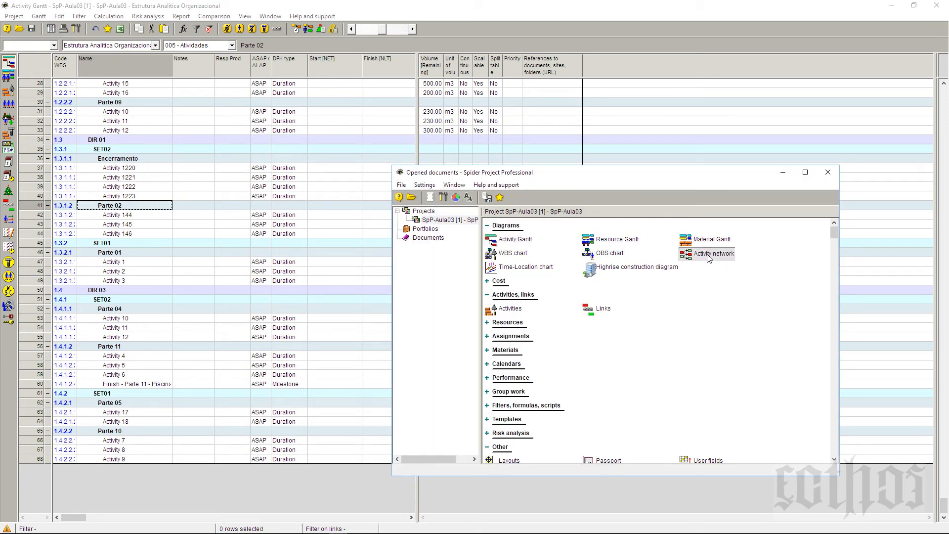
{"action": "double_click", "coordinate": [708, 256]}
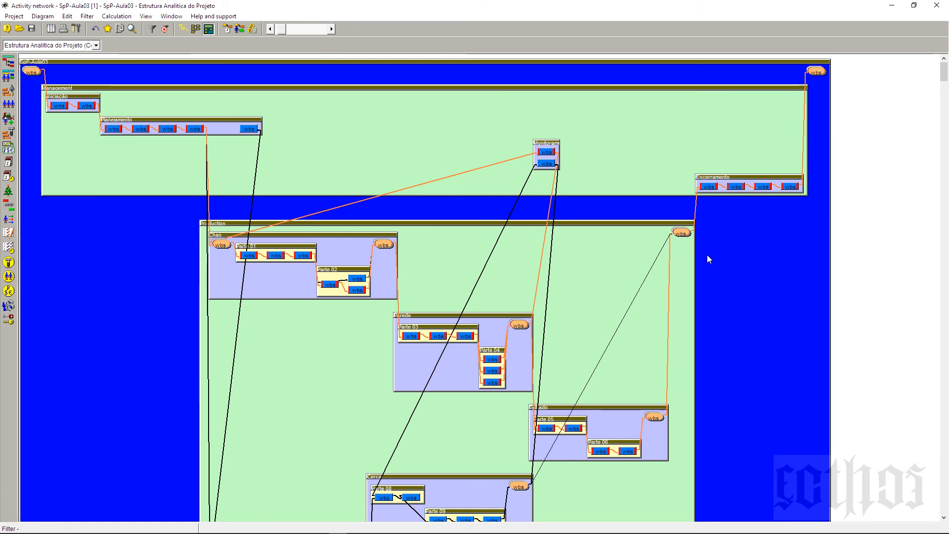
{"action": "left_click", "coordinate": [96, 46]}
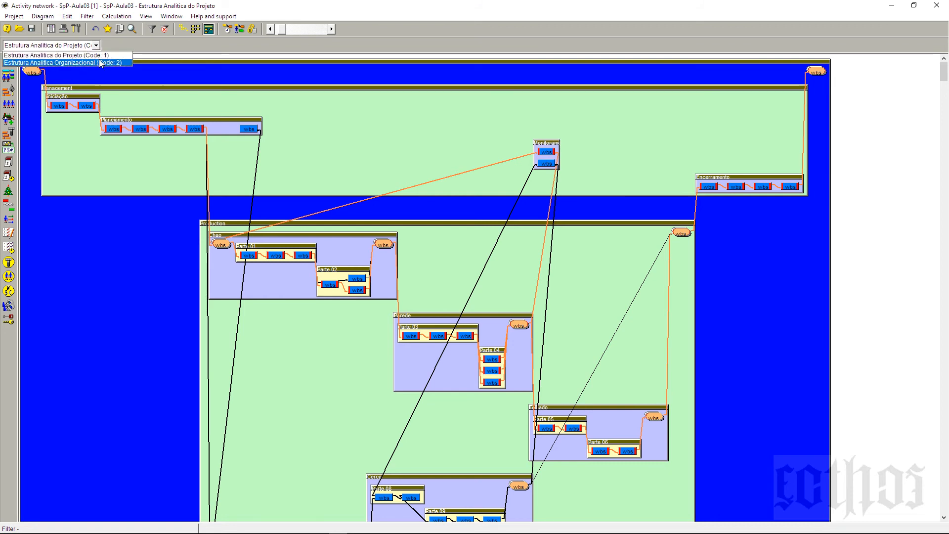
{"action": "left_click", "coordinate": [99, 62]}
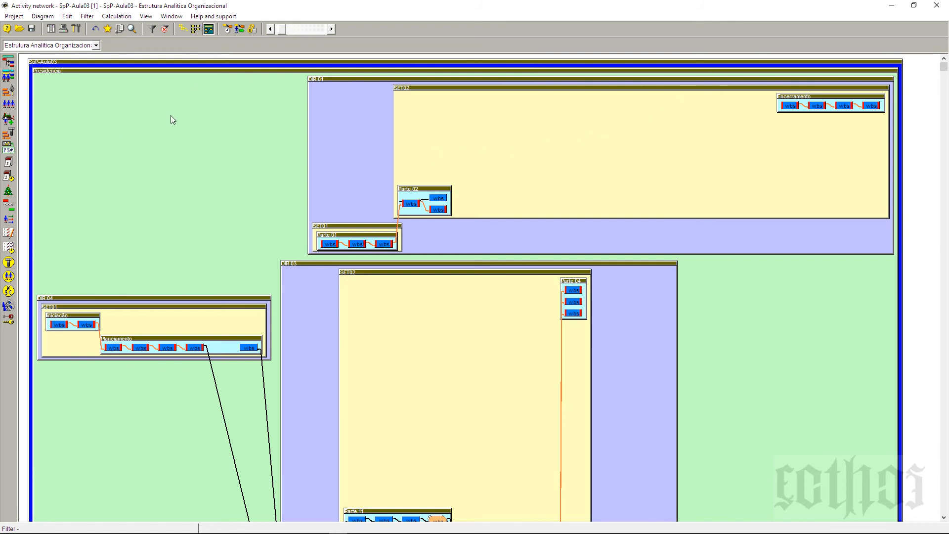
{"action": "scroll", "coordinate": [239, 200], "scroll_direction": "down", "scroll_amount": 5}
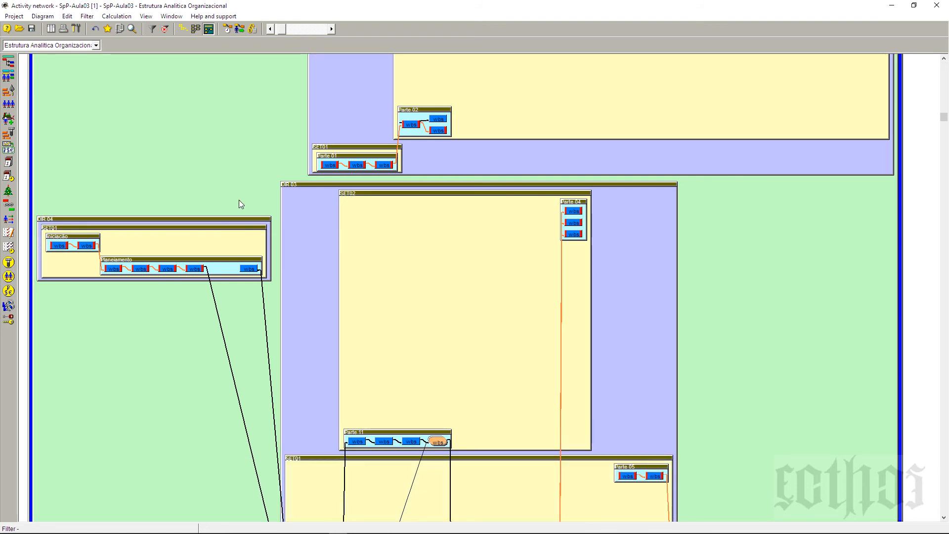
{"action": "scroll", "coordinate": [273, 279], "scroll_direction": "down", "scroll_amount": 10}
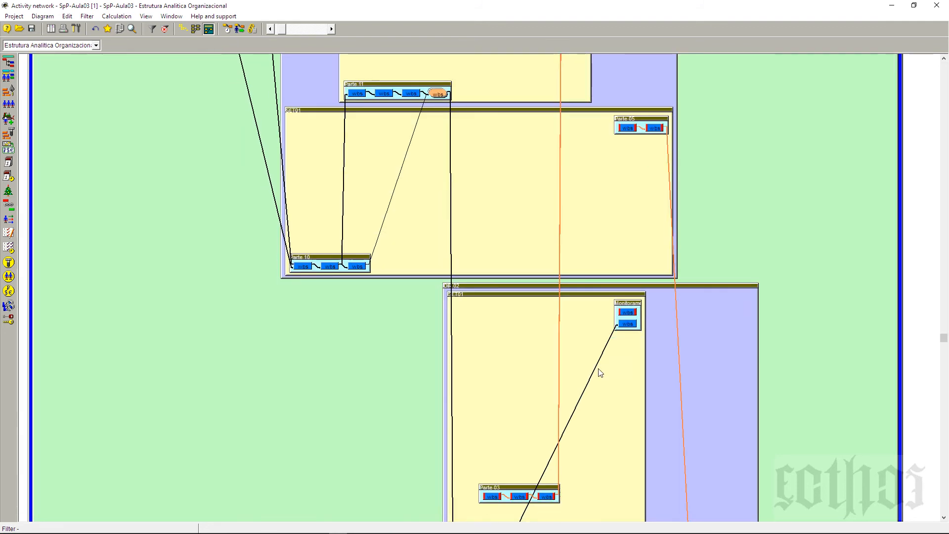
Step: Compare the Activity network's two arrangements without phase frames, and display the WBS phases again
{"action": "scroll", "coordinate": [707, 421], "scroll_direction": "up", "scroll_amount": 13}
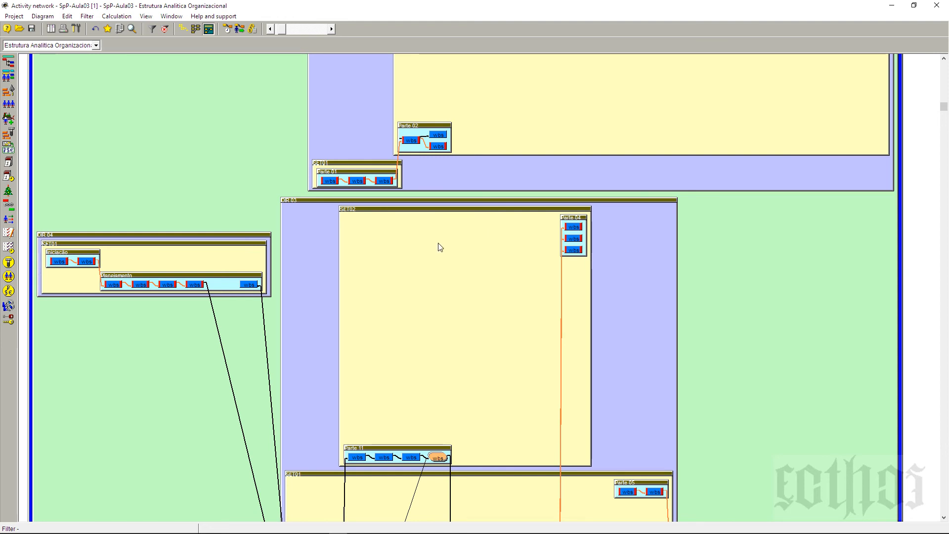
{"action": "scroll", "coordinate": [439, 248], "scroll_direction": "up", "scroll_amount": 3}
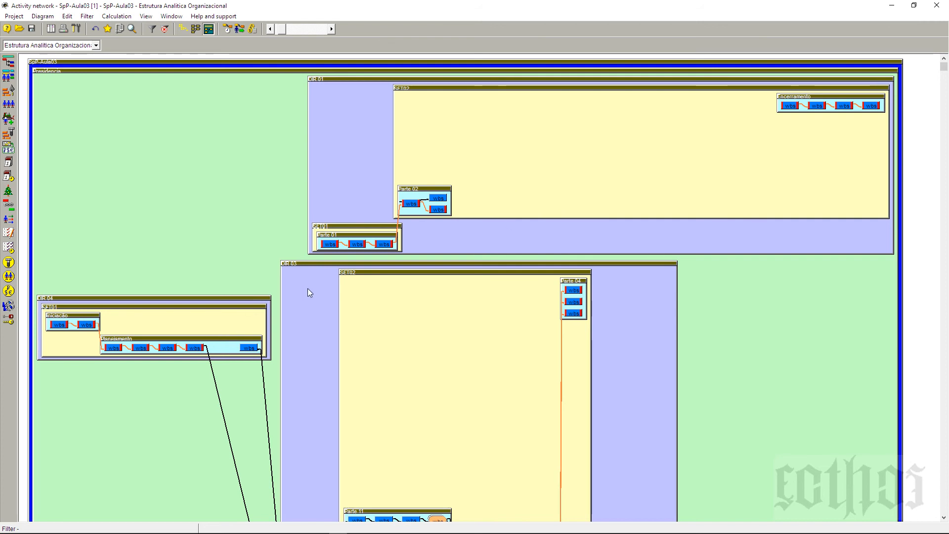
{"action": "left_click", "coordinate": [184, 33]}
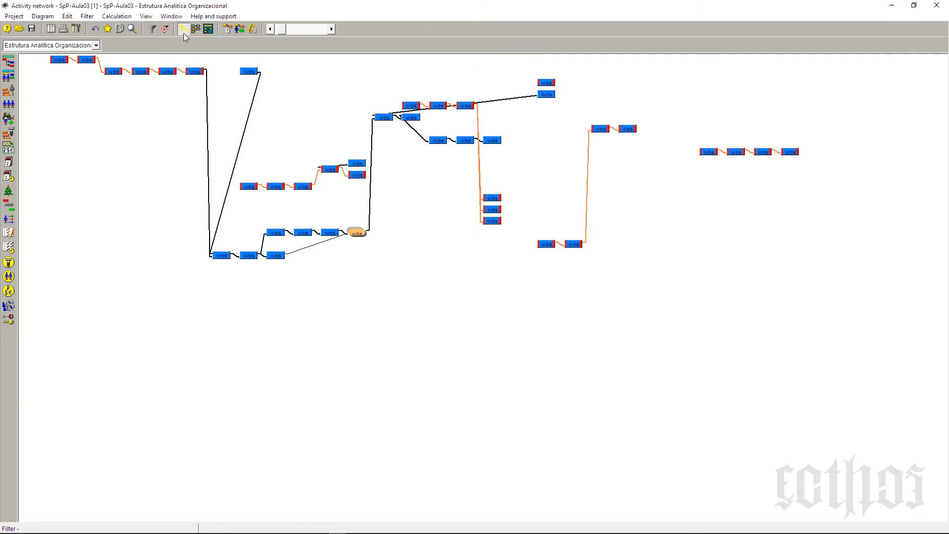
{"action": "left_click", "coordinate": [196, 29]}
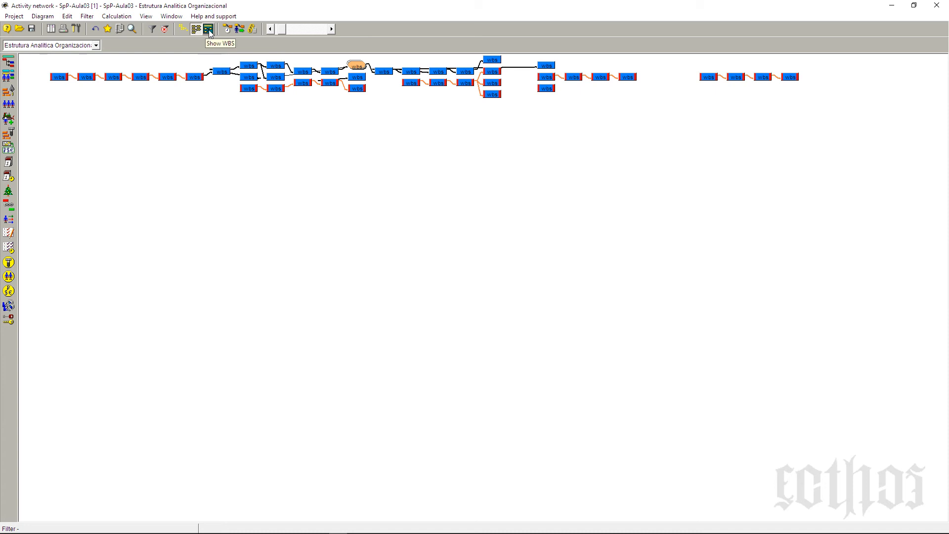
{"action": "left_click", "coordinate": [209, 30]}
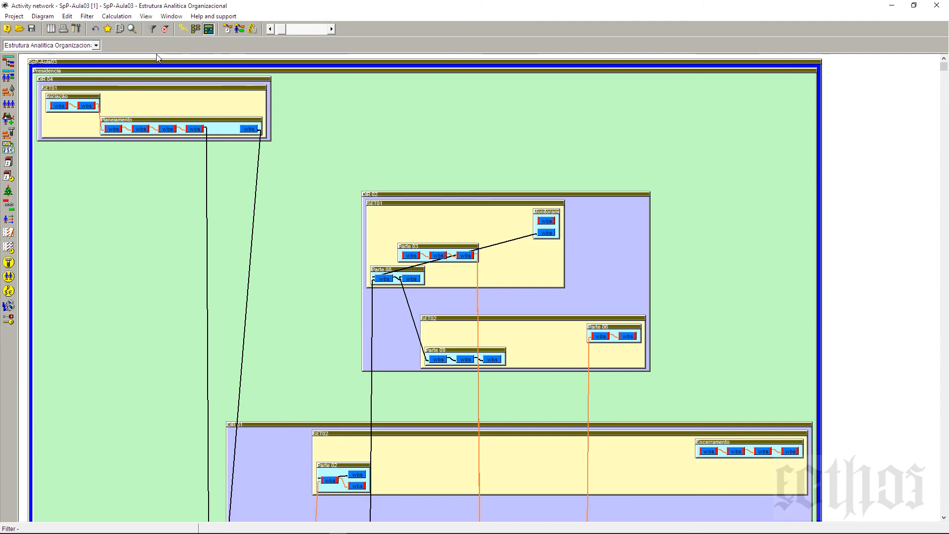
Step: Display the Activity network by Estrutura Analitica do Projeto (Code: 1), and switch it back to Estrutura Analitica Organizacional (Code: 2)
{"action": "left_click", "coordinate": [97, 46]}
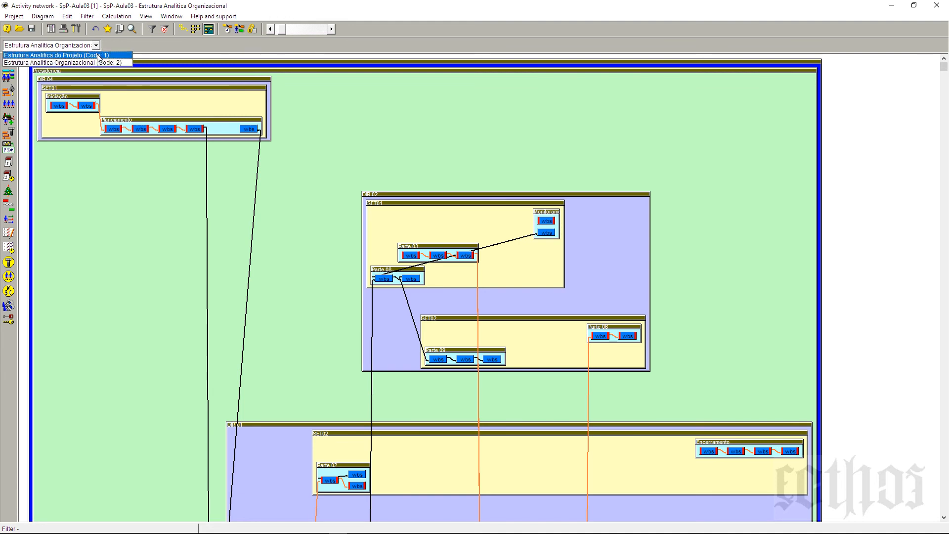
{"action": "left_click", "coordinate": [97, 56]}
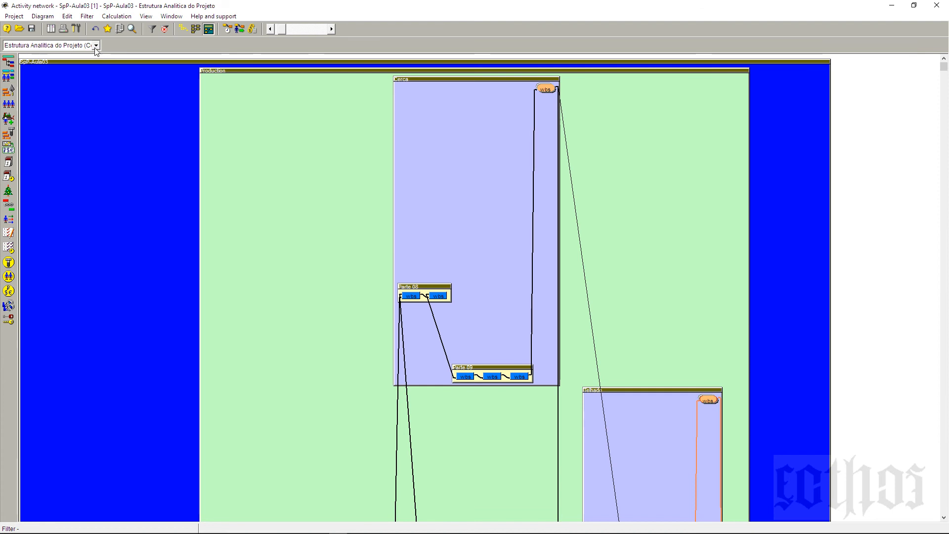
{"action": "left_click", "coordinate": [96, 45]}
{"action": "left_click", "coordinate": [95, 63]}
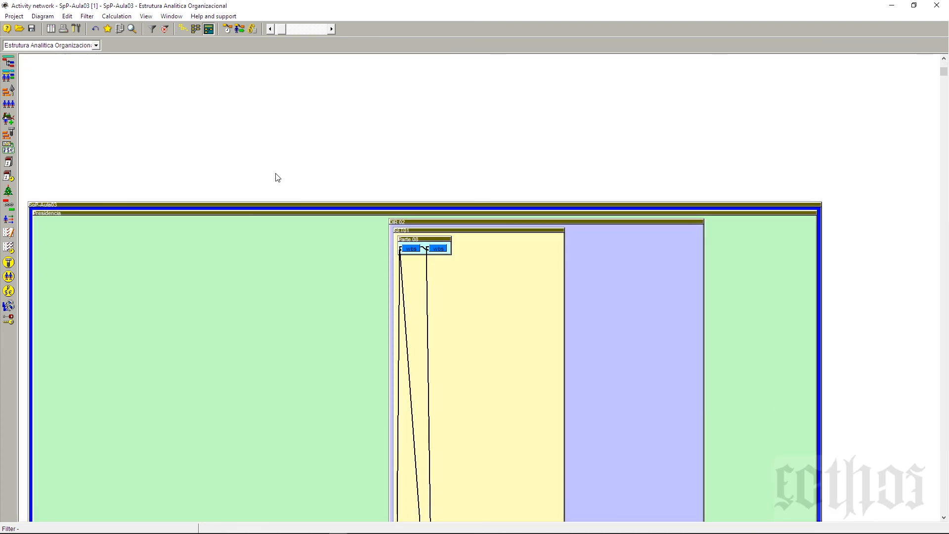
{"action": "scroll", "coordinate": [277, 174], "scroll_direction": "up", "scroll_amount": 1}
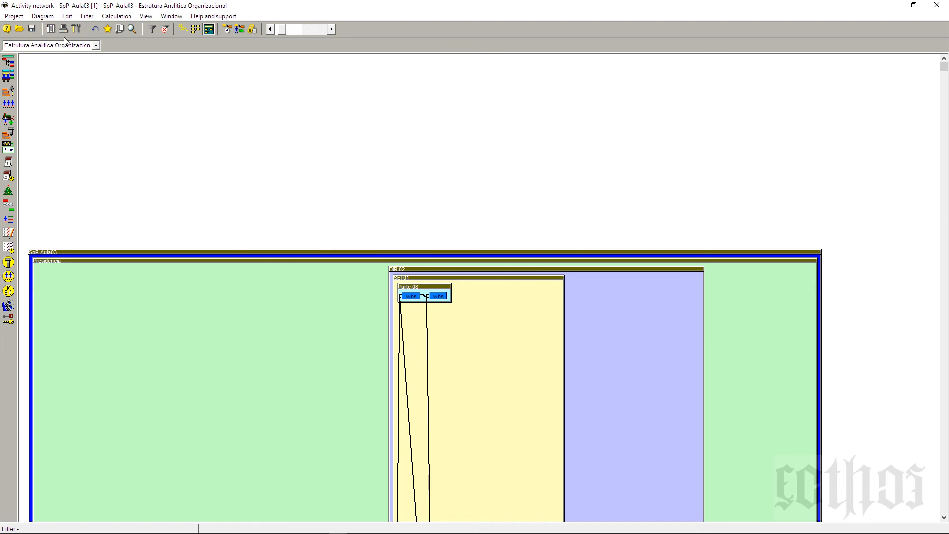
Step: Open the Activity Gantt of project SpP-Aula03 from the project's list of diagrams
{"action": "left_click", "coordinate": [51, 28]}
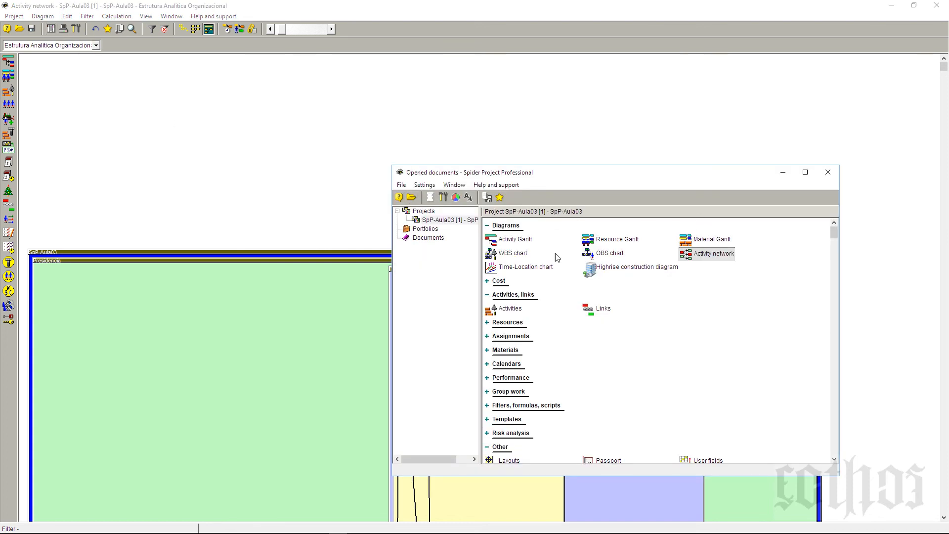
{"action": "left_click", "coordinate": [515, 241]}
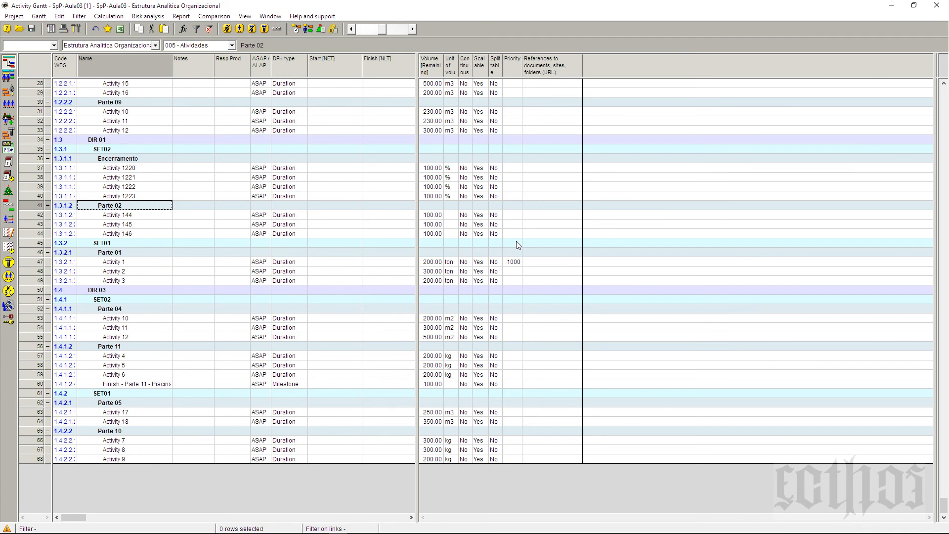